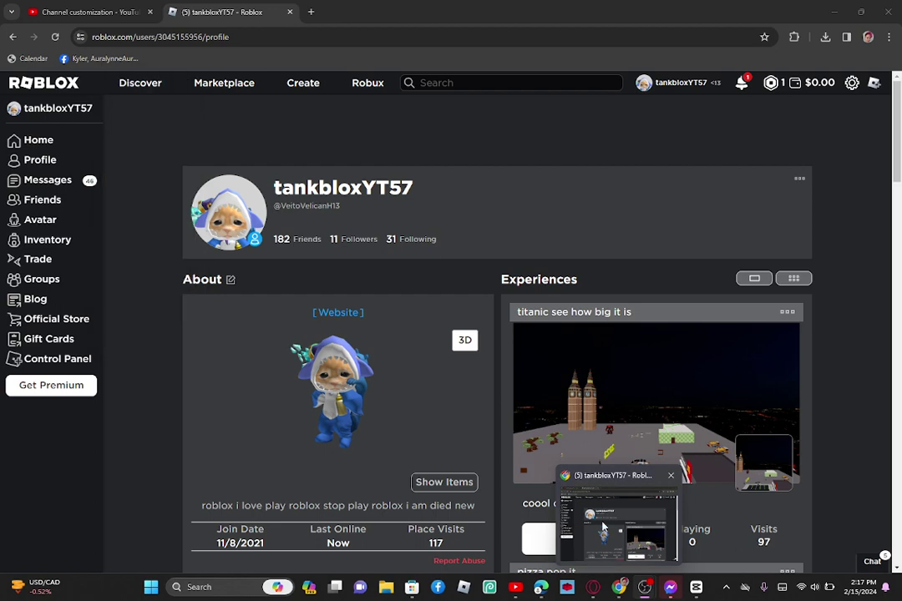
Step: Search the computer's apps for Roblox and launch Roblox Studio
scroll(402, 324, down, 2)
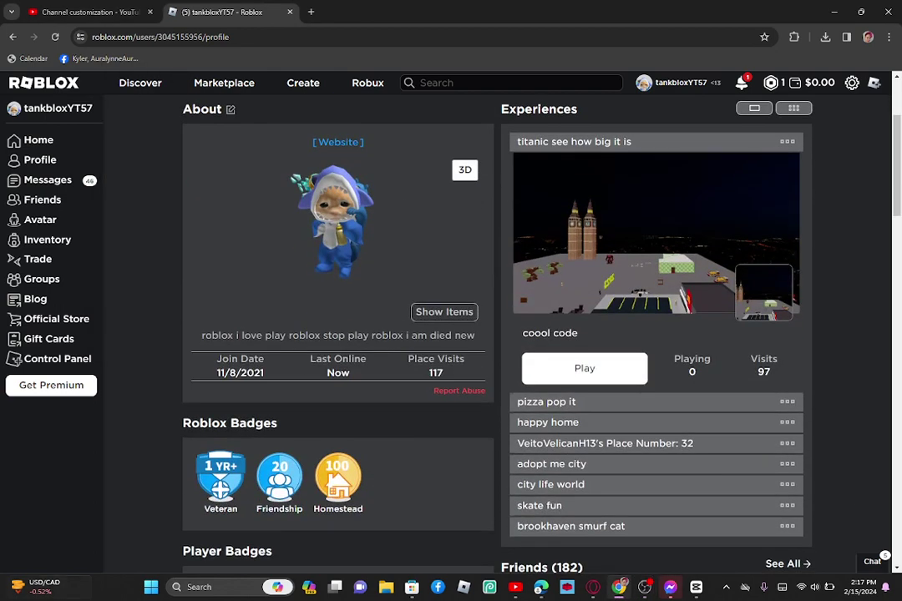
click(149, 588)
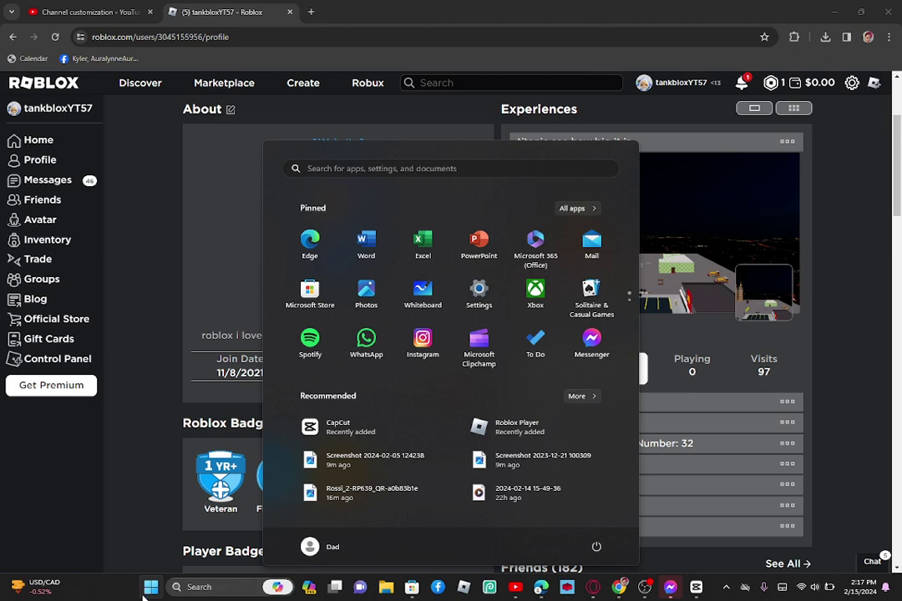
click(470, 170)
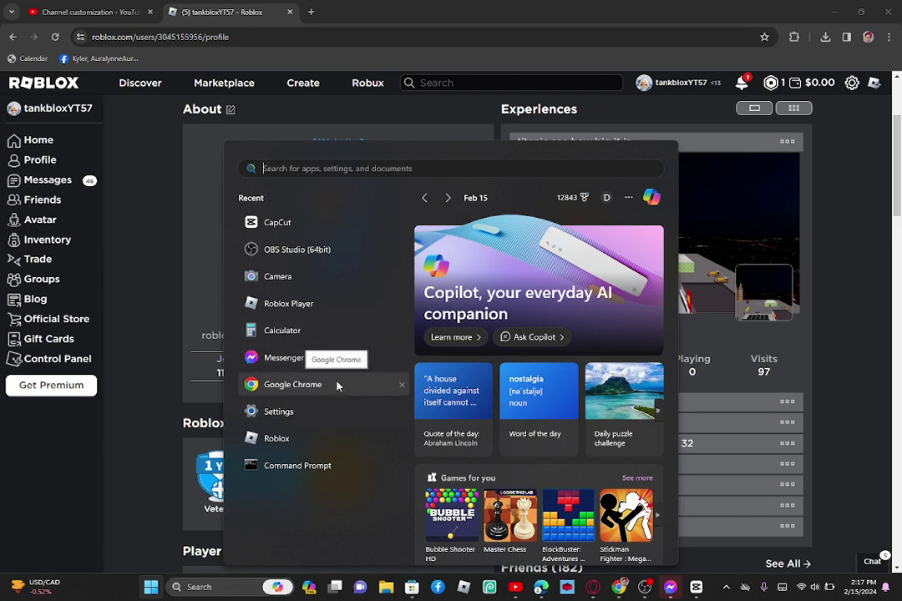
text(roblox)
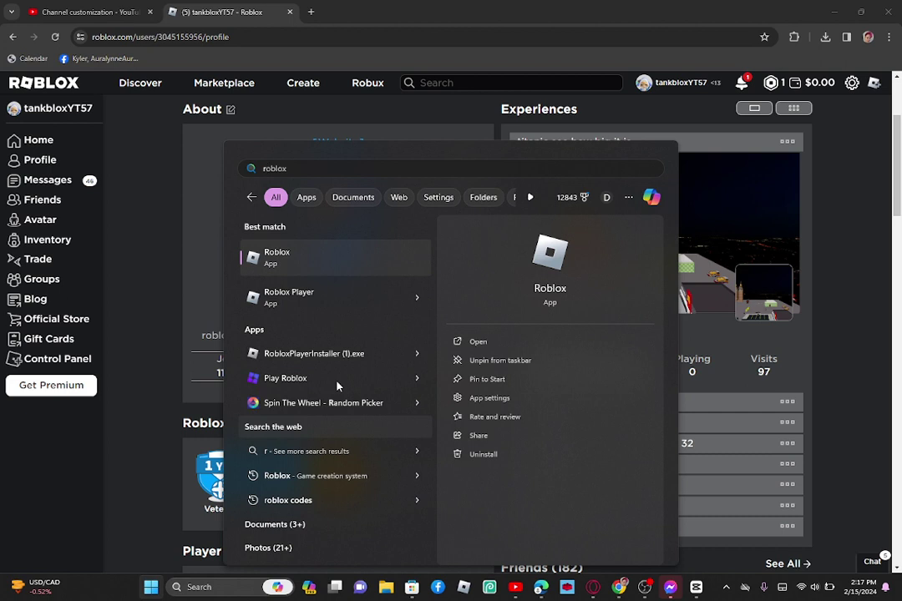
text(obl)
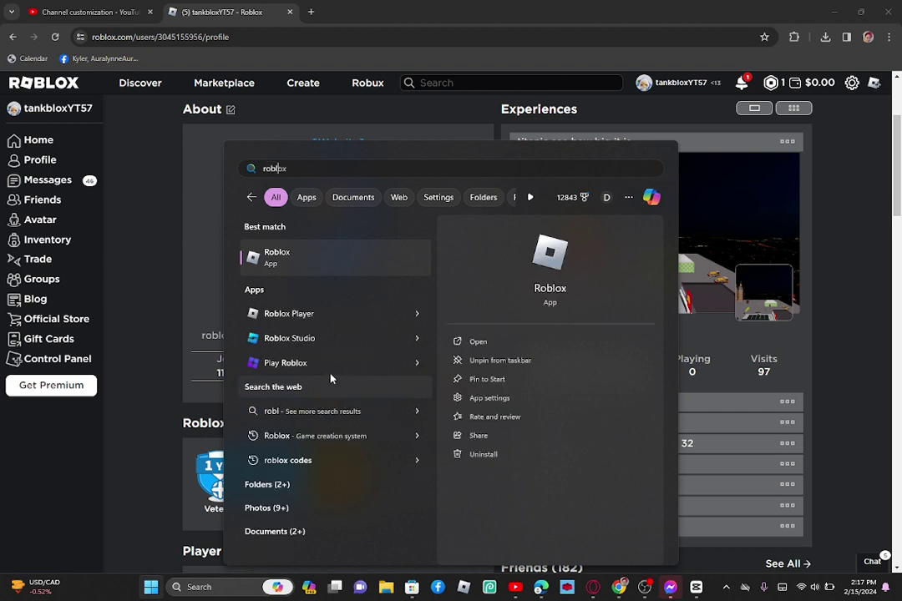
click(338, 338)
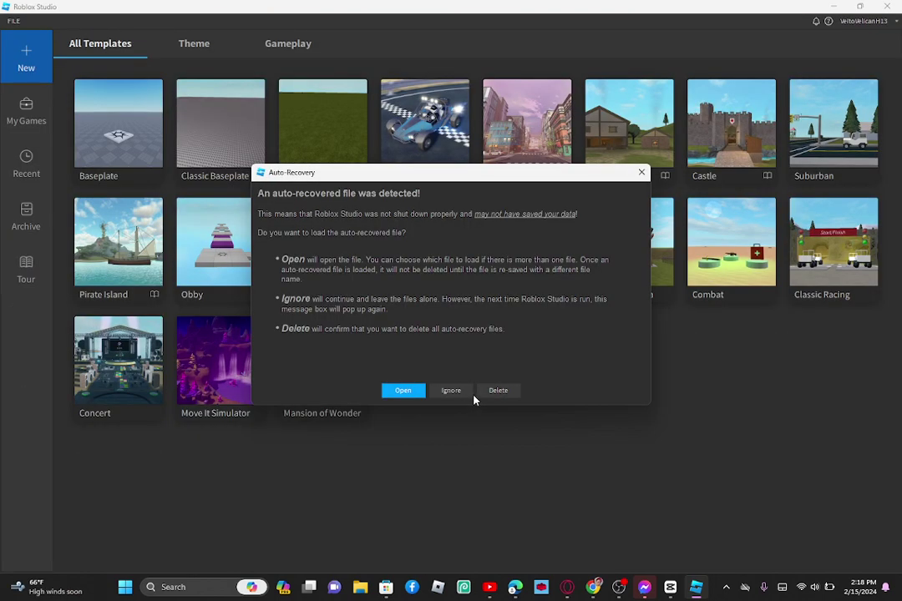
Step: Ignore the auto-recovered file and create a new place from the Baseplate template
click(464, 392)
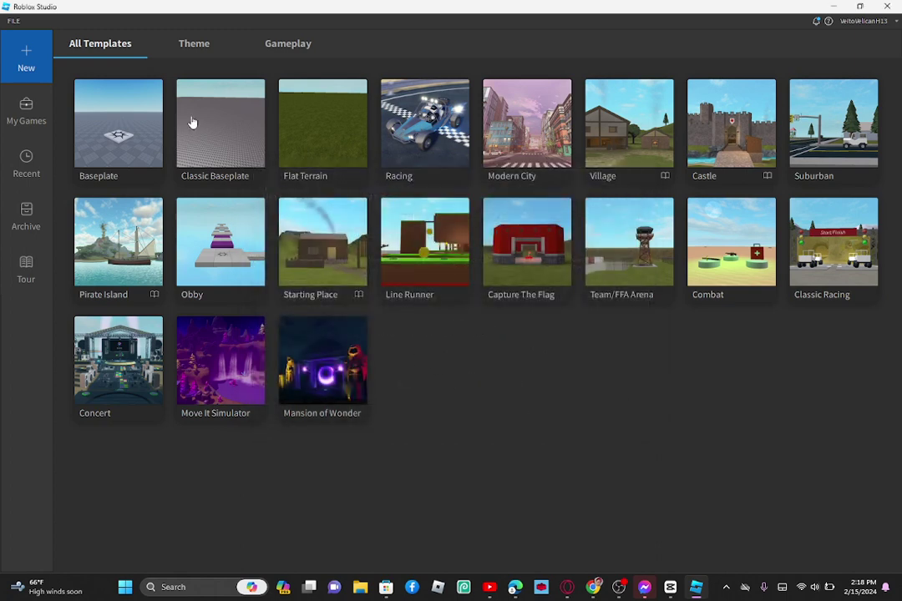
click(142, 123)
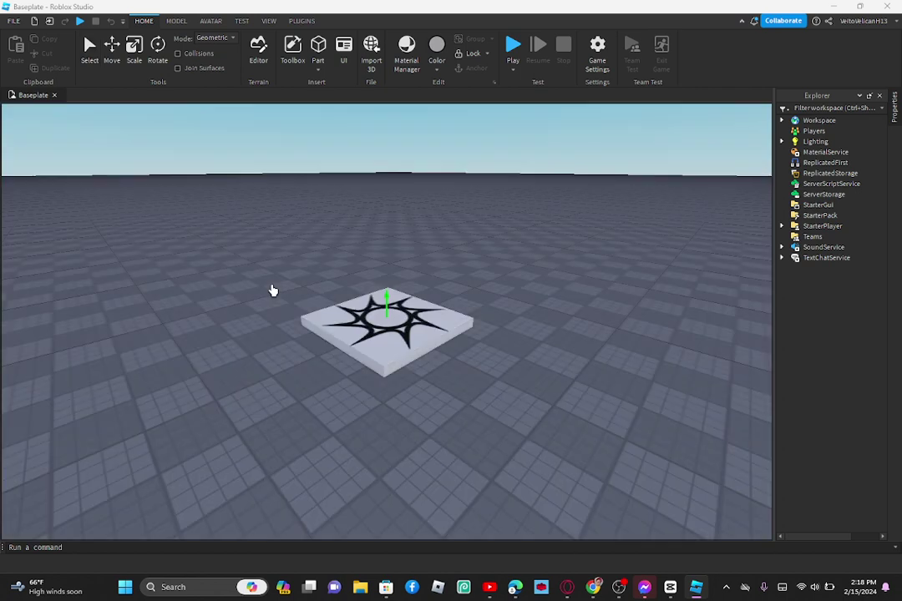
scroll(326, 336, down, 3)
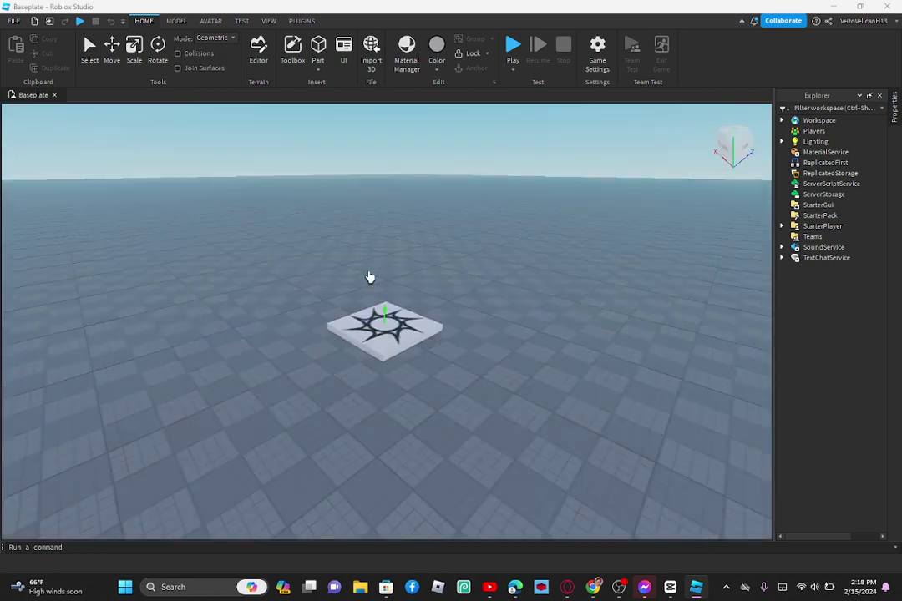
scroll(379, 286, up, 2)
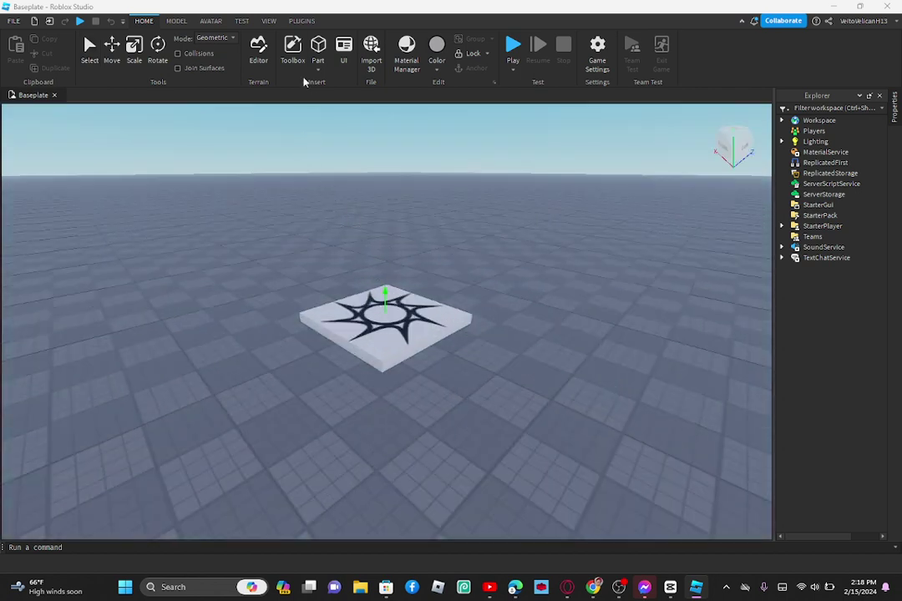
Step: Insert the trending "REAL GRAPHICS + DAY NIGHT CYCLE" model from the Toolbox into the place
click(292, 49)
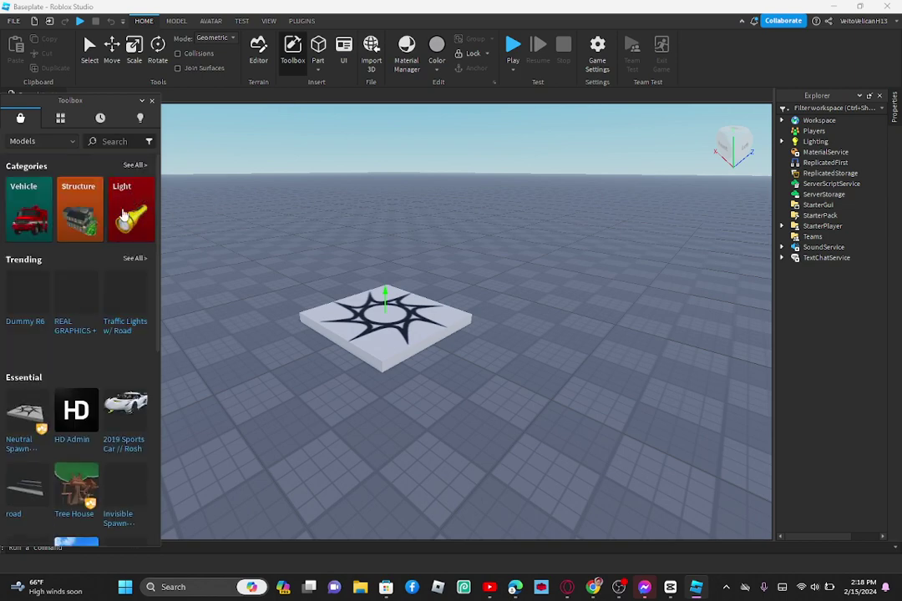
scroll(124, 215, down, 2)
mouse_move(115, 196)
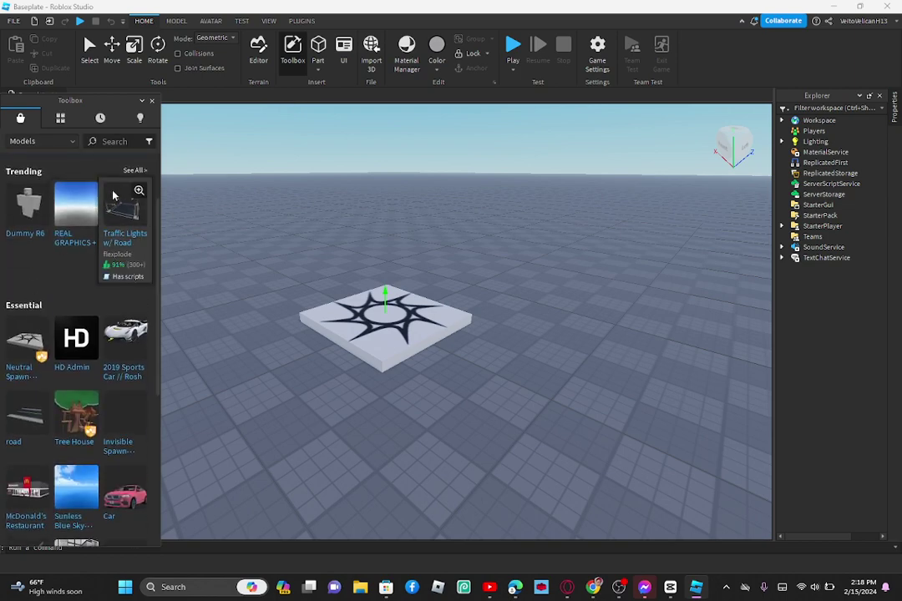
click(91, 192)
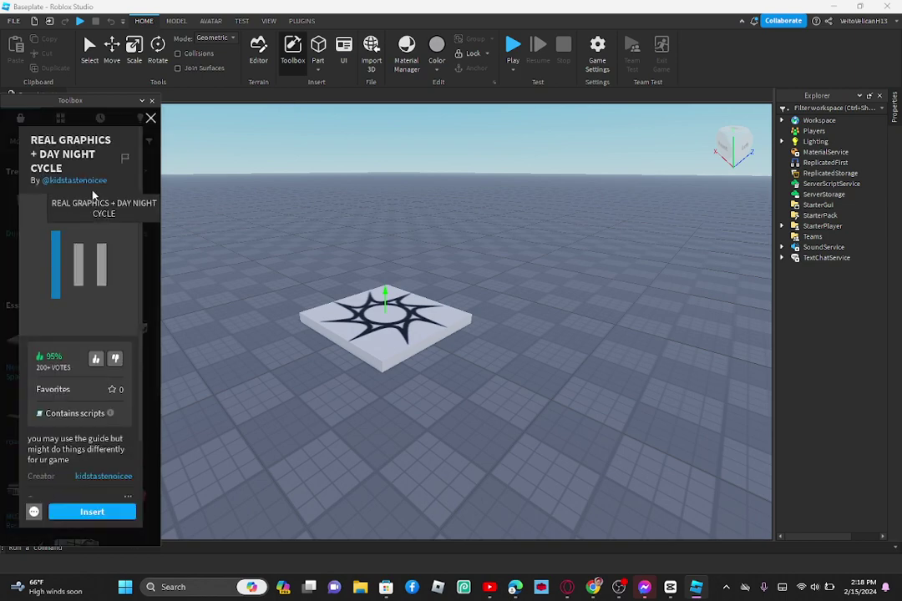
click(120, 507)
right_drag(249, 471, 247, 471)
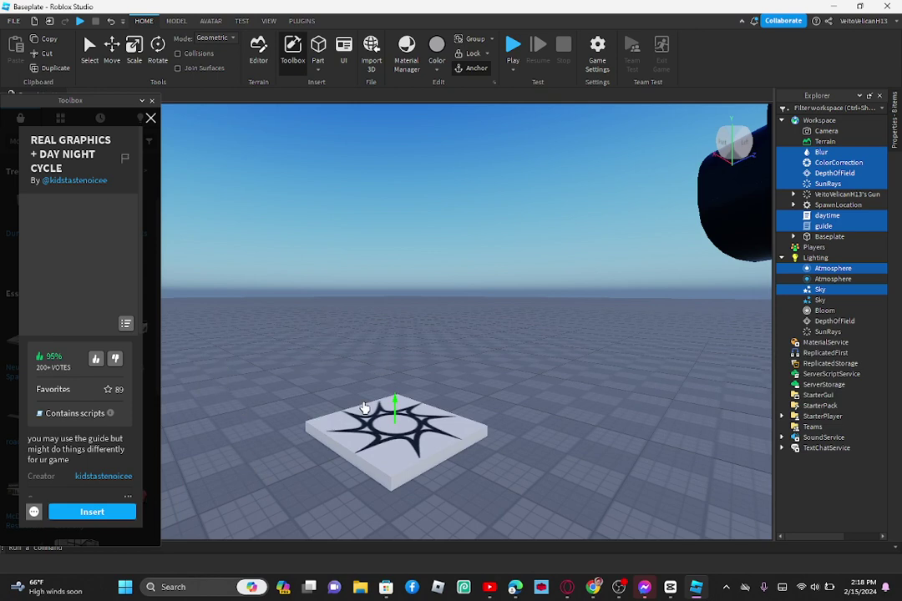
Step: Delete the gun object that came with the graphics model from the Workspace
click(822, 143)
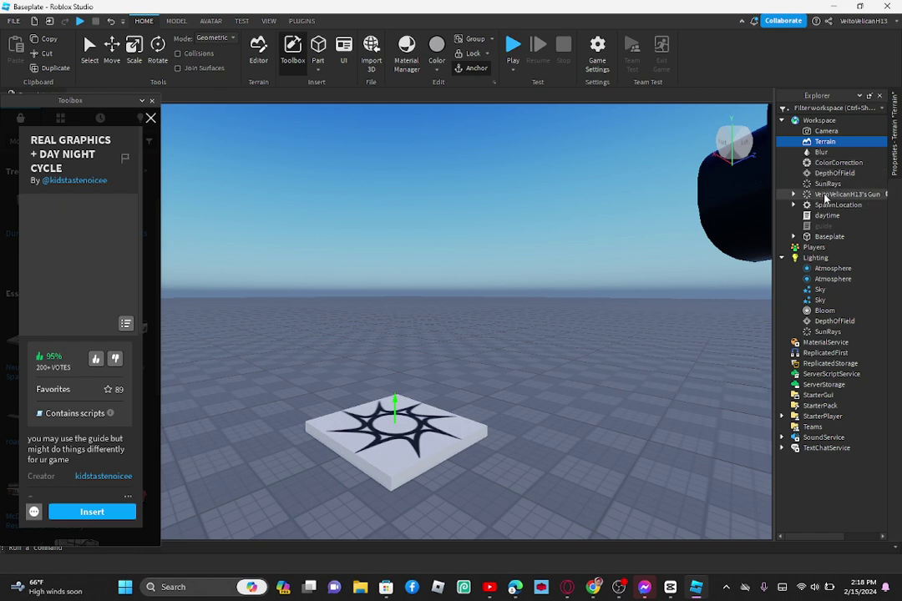
click(825, 195)
right_click(825, 198)
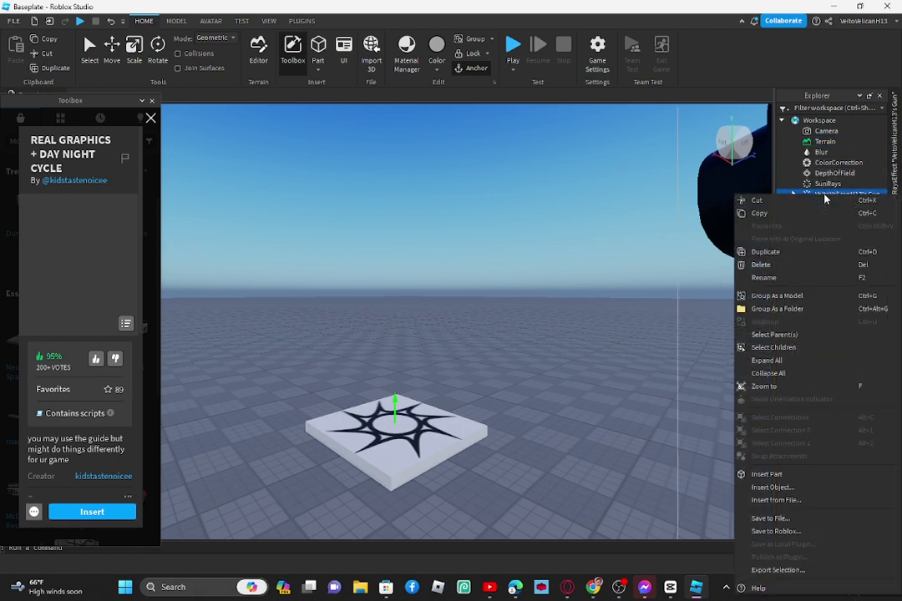
click(788, 267)
scroll(572, 375, down, 3)
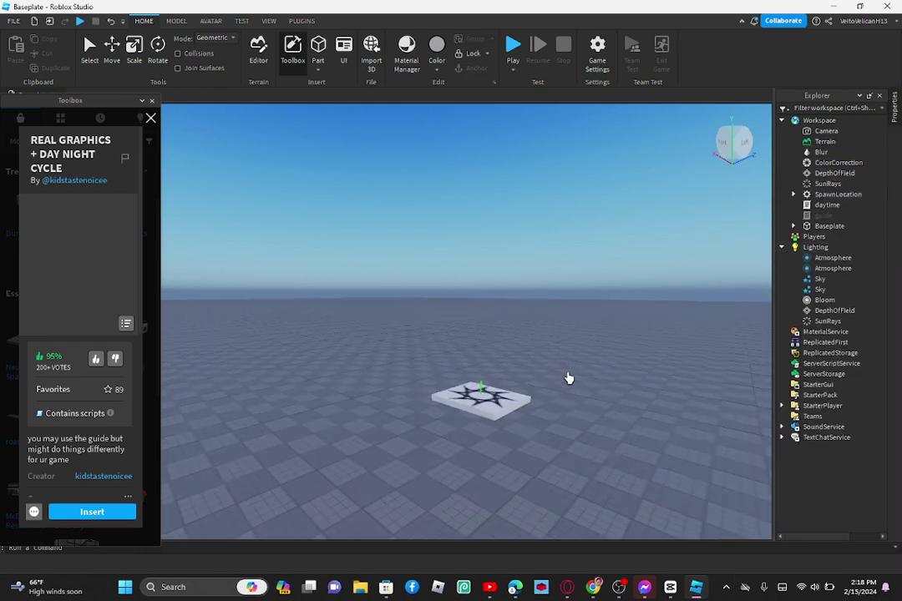
scroll(568, 378, up, 5)
right_drag(569, 378, 570, 381)
scroll(570, 381, down, 5)
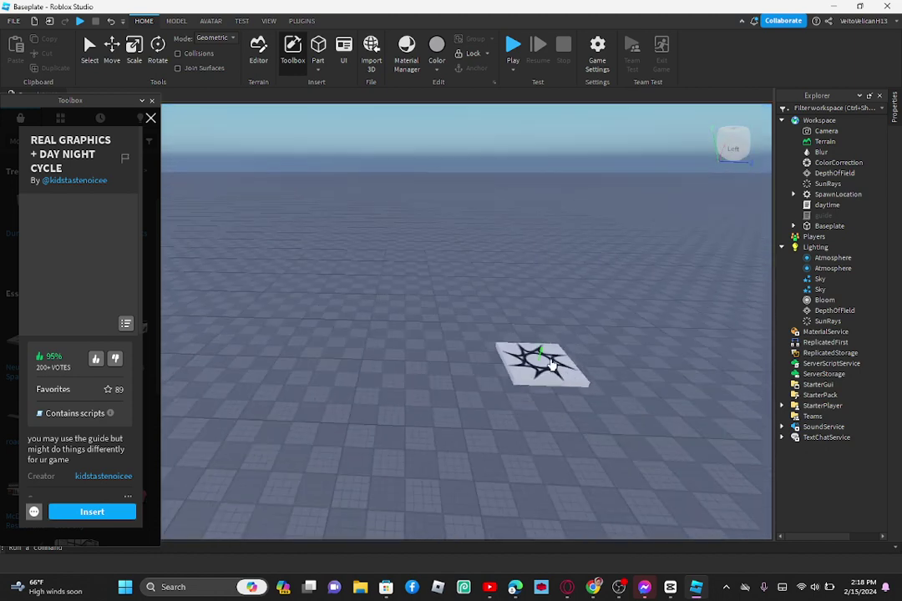
Step: Find the "[FREE] (OLD) House." model among the Essential models in the Toolbox and insert it
click(150, 117)
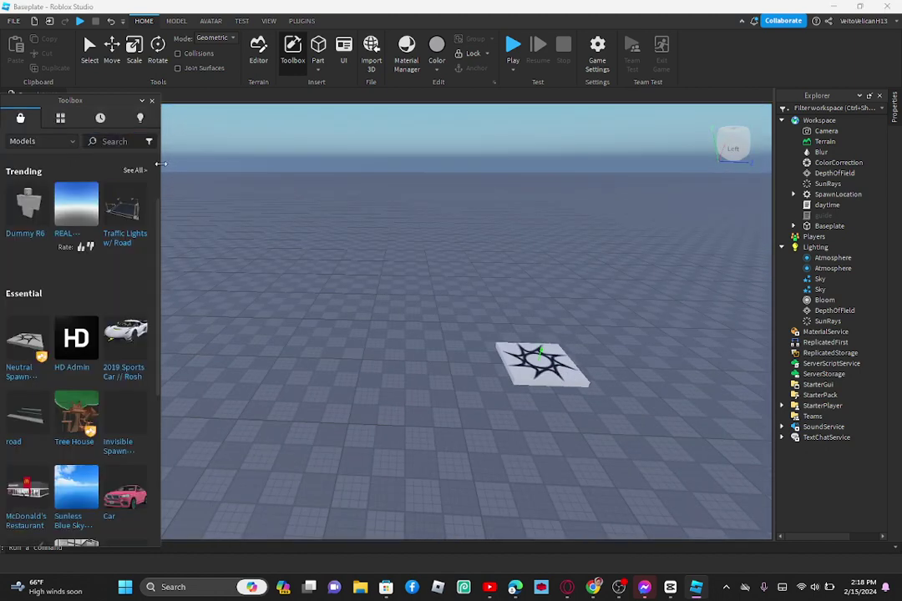
scroll(100, 243, down, 4)
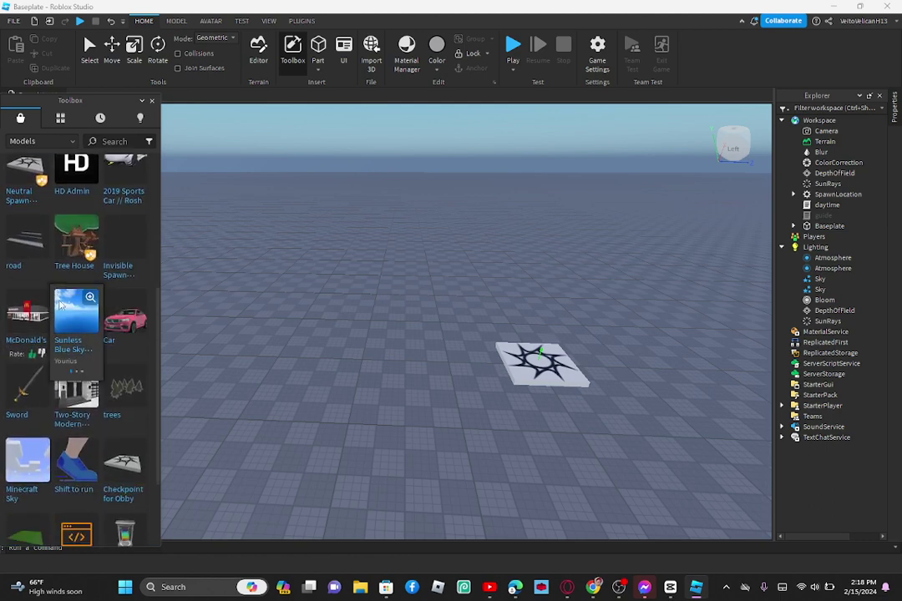
scroll(87, 394, down, 8)
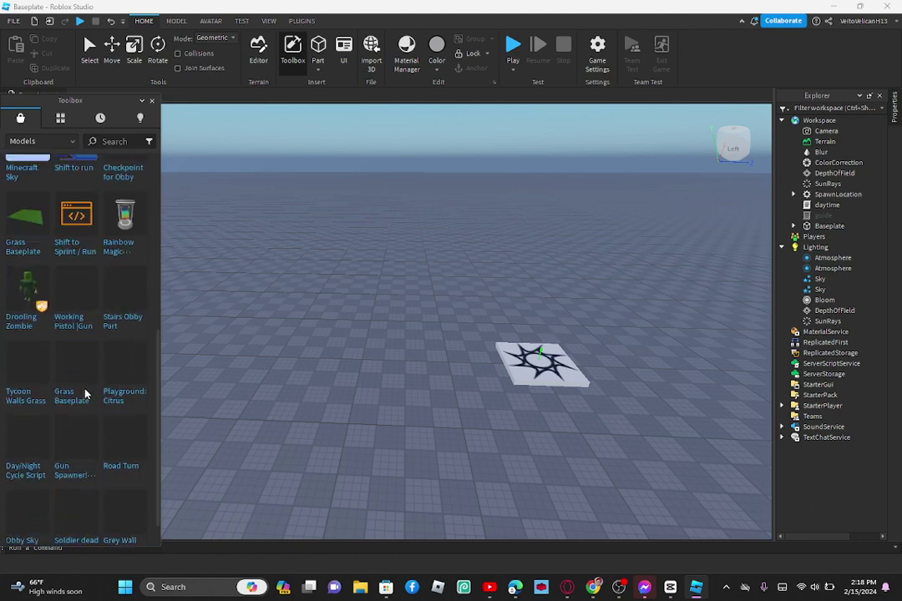
scroll(85, 393, up, 4)
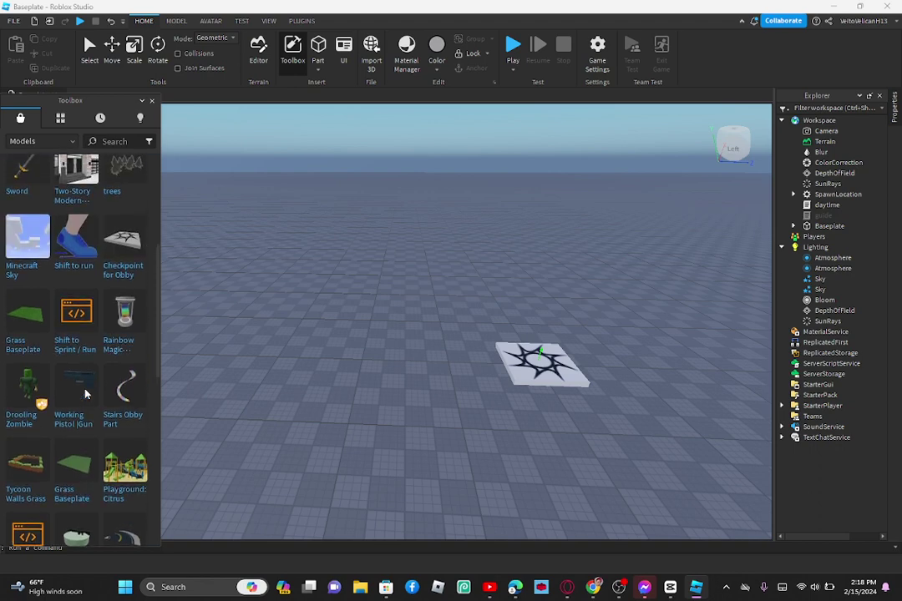
scroll(86, 393, down, 3)
scroll(79, 394, down, 2)
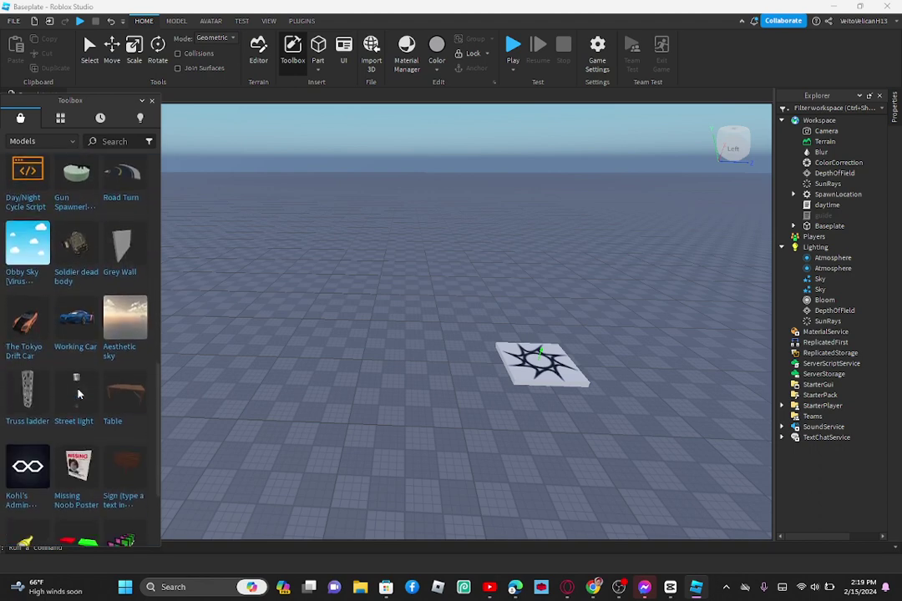
scroll(79, 394, down, 1)
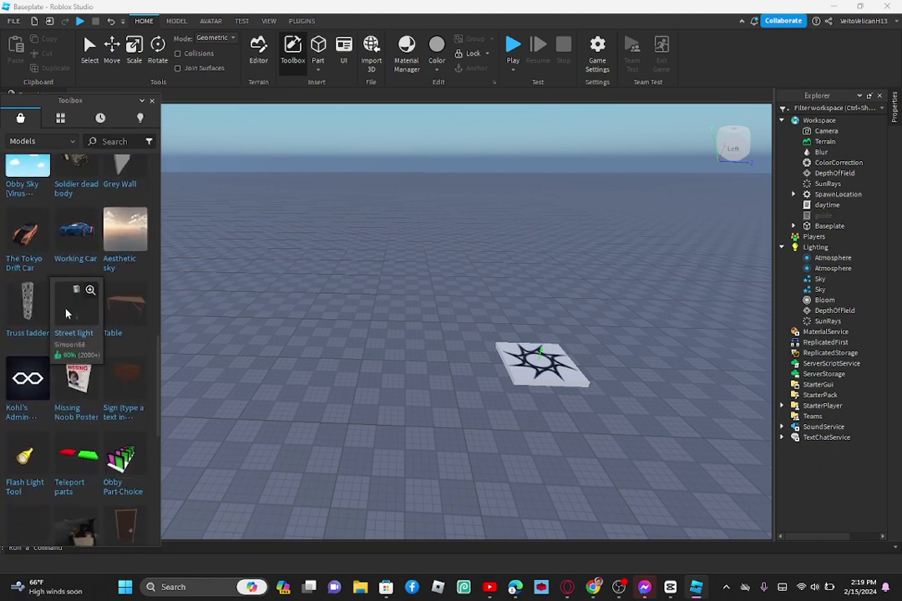
mouse_move(32, 294)
scroll(125, 361, down, 4)
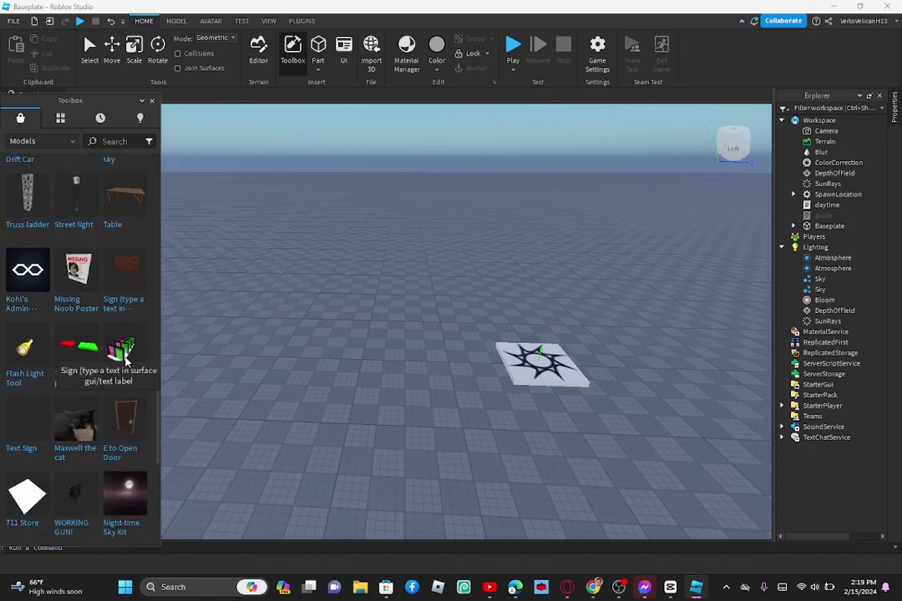
scroll(125, 361, down, 1)
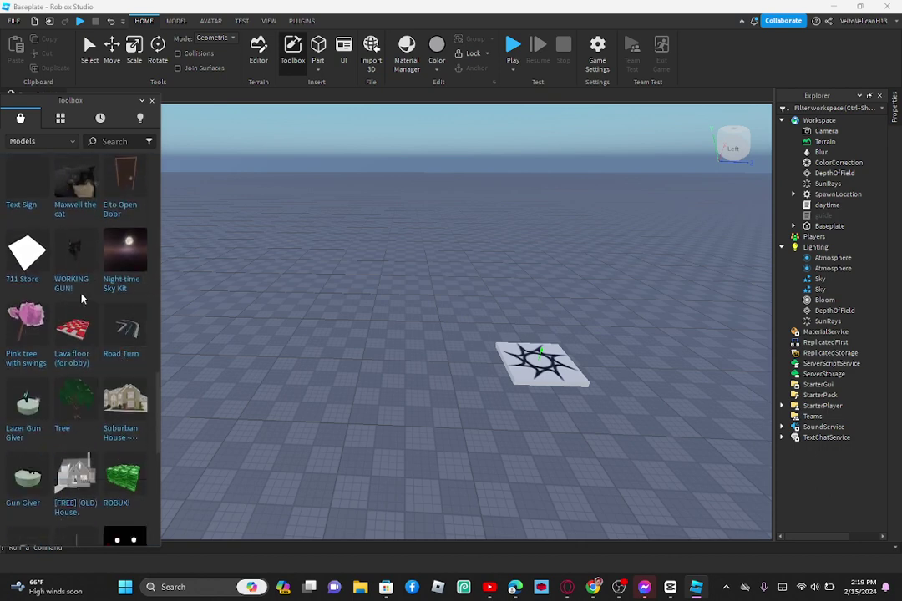
scroll(95, 299, down, 1)
scroll(95, 299, down, 2)
mouse_move(89, 197)
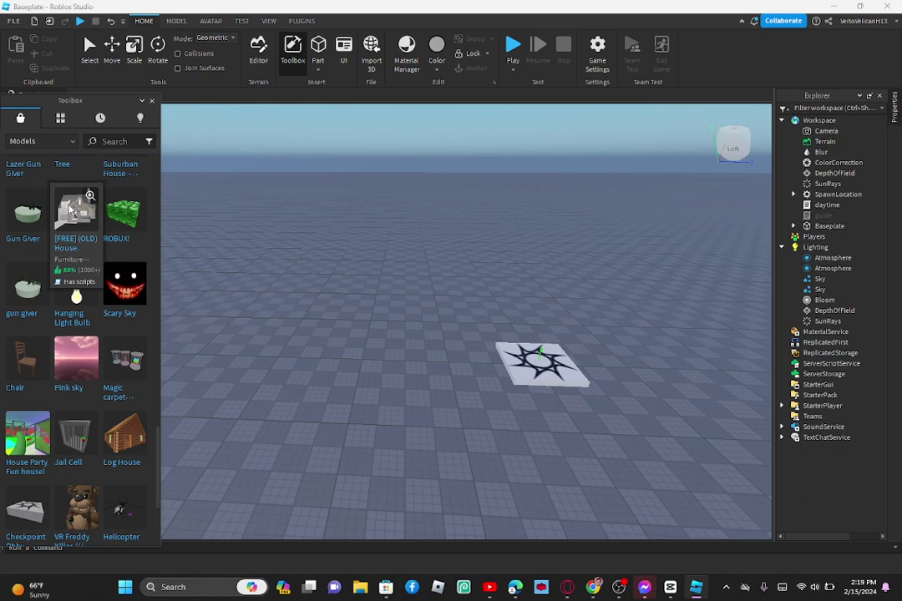
click(89, 196)
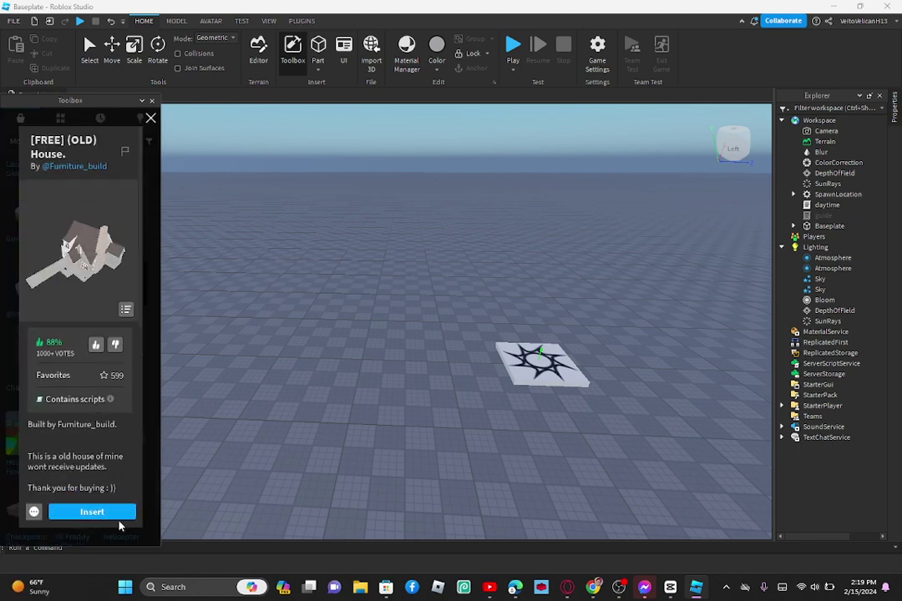
click(116, 517)
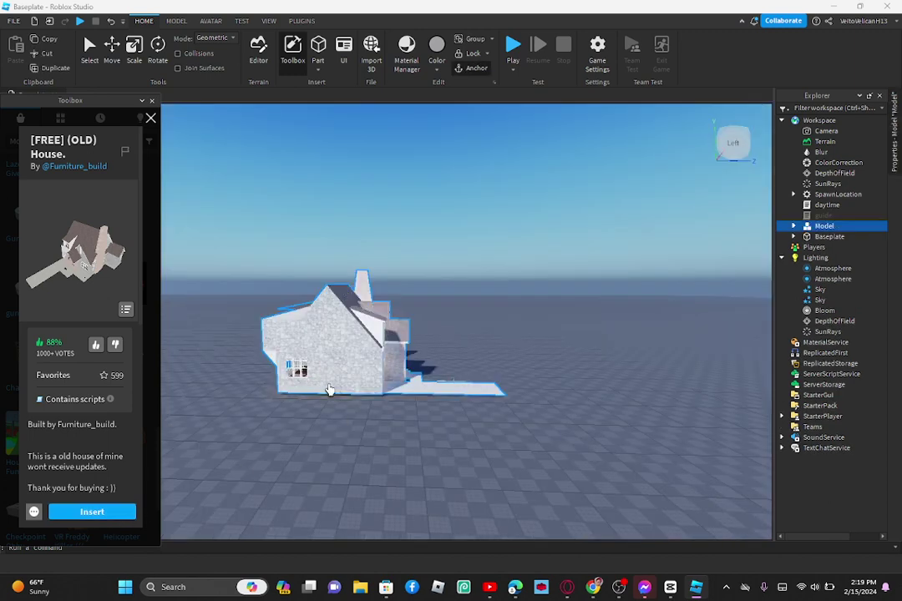
Step: Move the inserted house well away from the spawn location with the Move tool
key(f)
right_drag(422, 356, 422, 356)
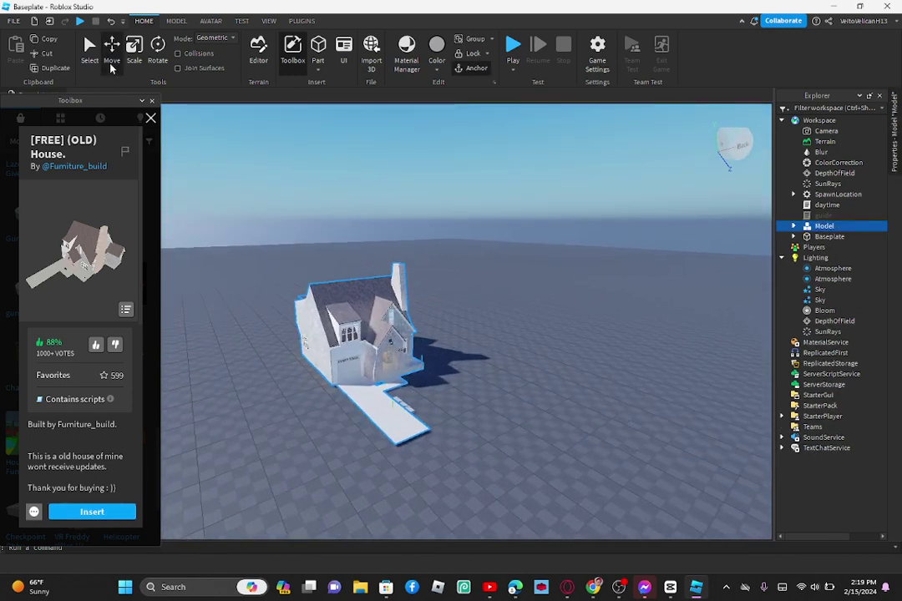
click(111, 52)
drag(344, 282, 248, 281)
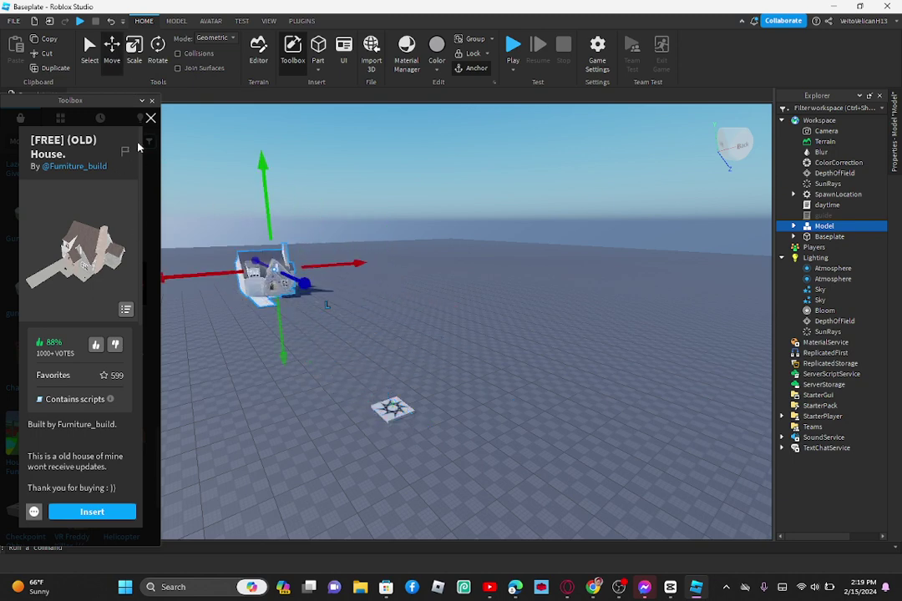
Step: Insert five copies of the "ROBUX!" cash pile model from the Toolbox into the place
click(151, 118)
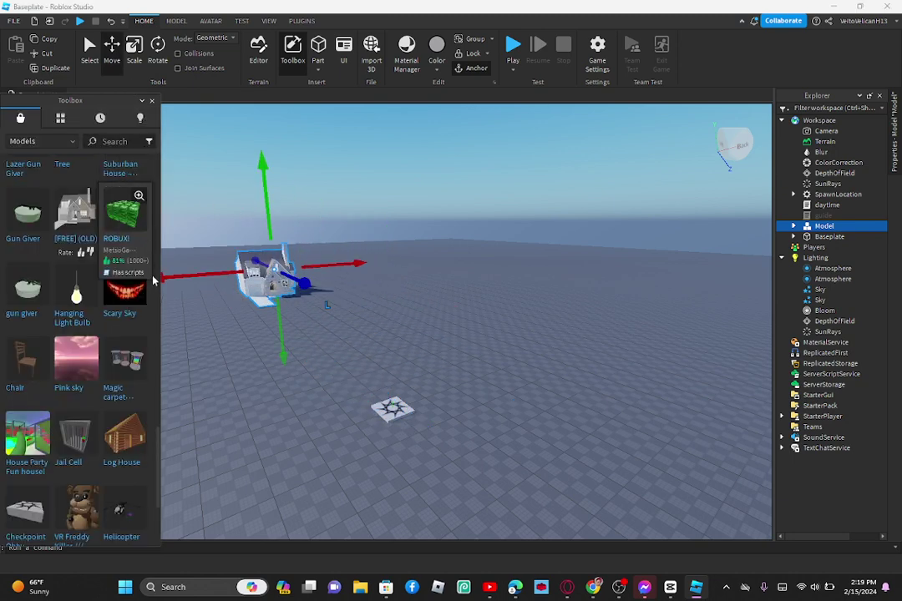
click(138, 196)
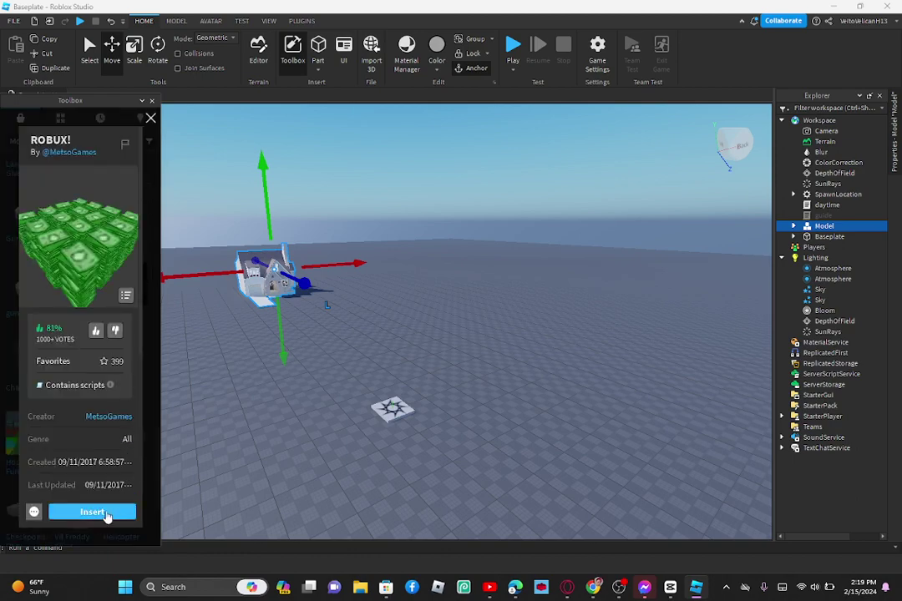
click(92, 512)
click(92, 512)
click(91, 512)
click(92, 512)
click(92, 512)
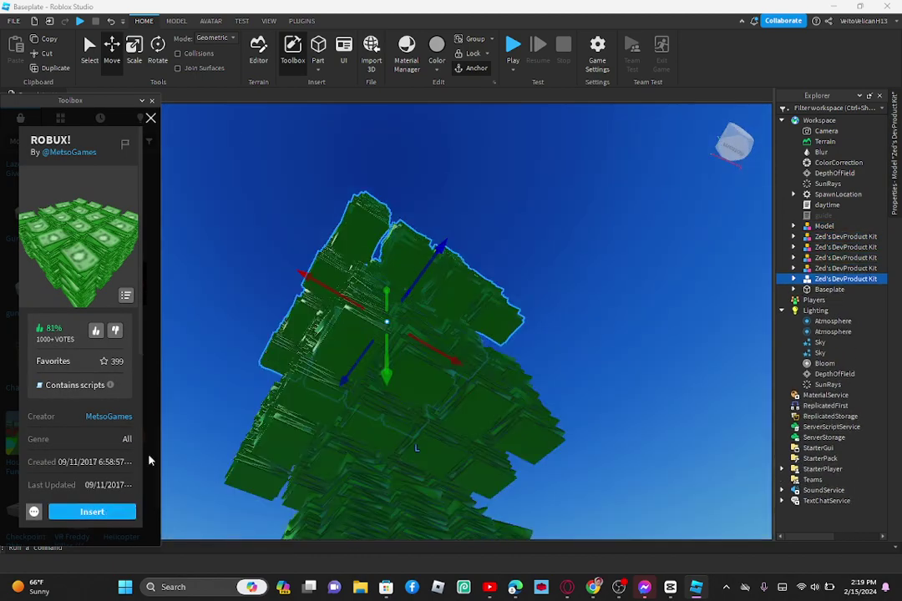
right_drag(378, 209, 398, 234)
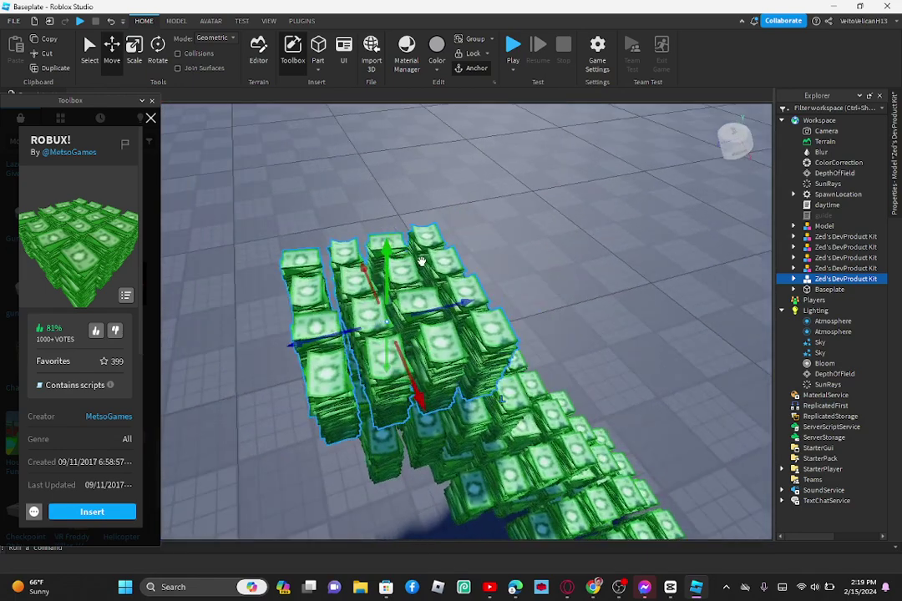
Step: Spread the five stacked cash piles apart so each stands separately on the baseplate
drag(422, 261, 391, 201)
drag(431, 333, 310, 328)
click(459, 414)
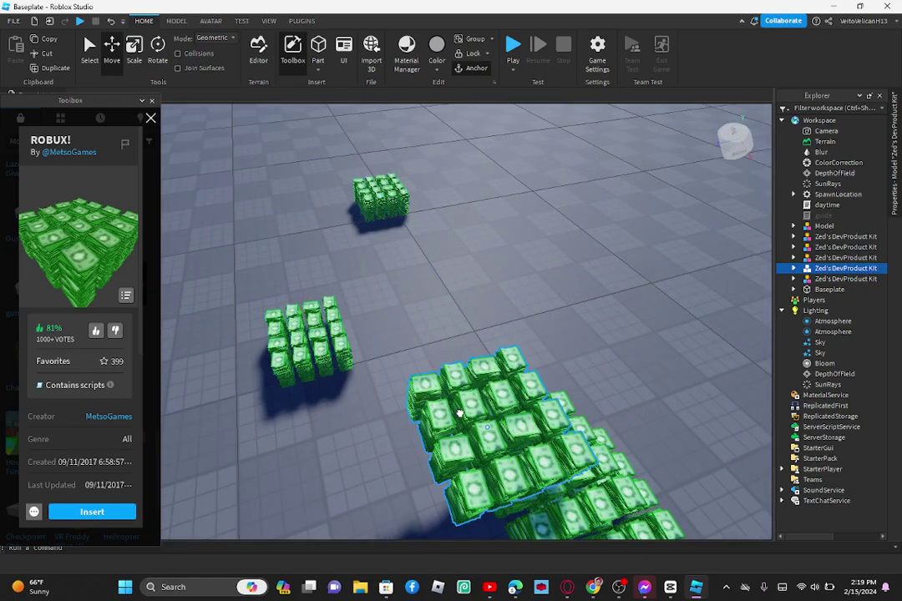
drag(459, 413, 458, 305)
drag(523, 443, 268, 256)
scroll(268, 256, down, 3)
right_drag(372, 257, 361, 321)
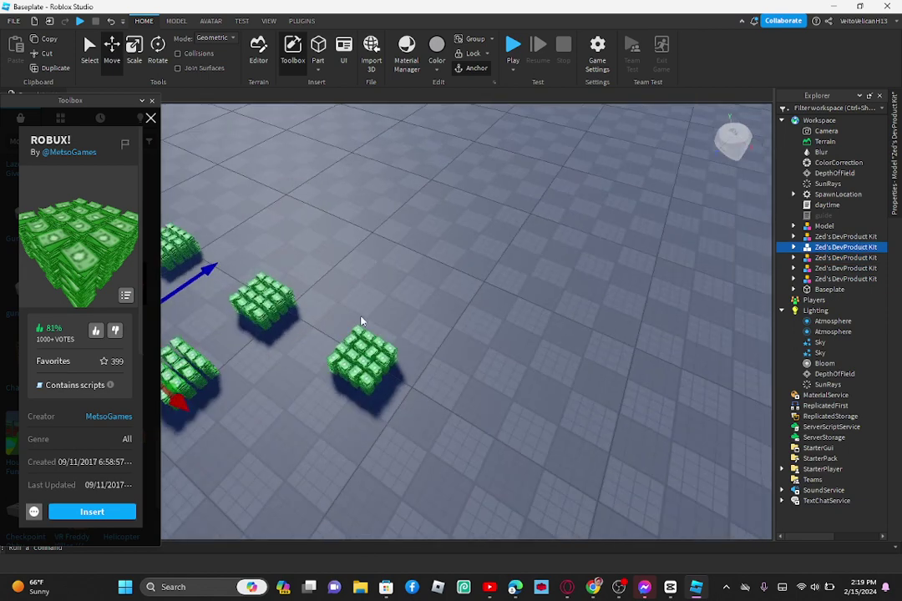
drag(363, 367, 291, 255)
right_drag(391, 280, 376, 278)
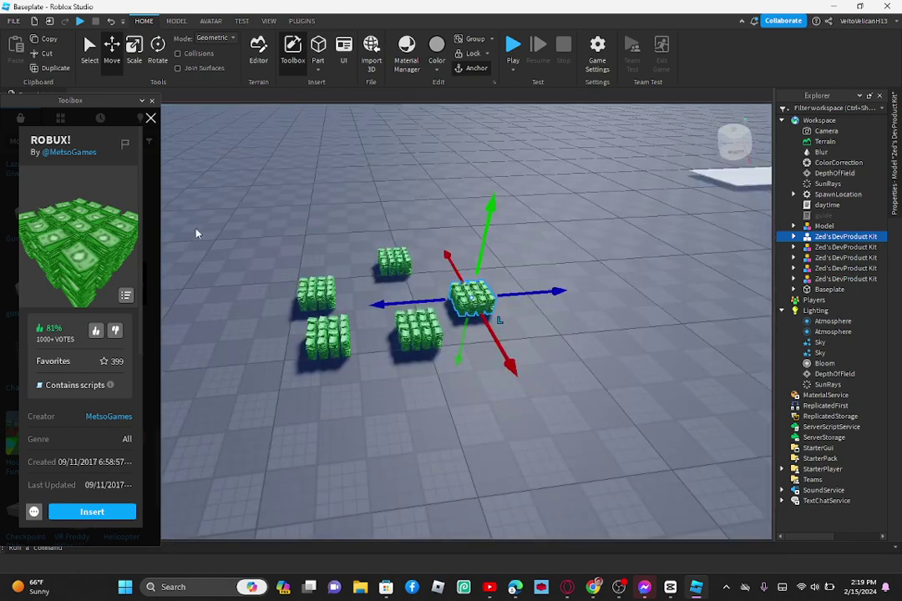
click(150, 118)
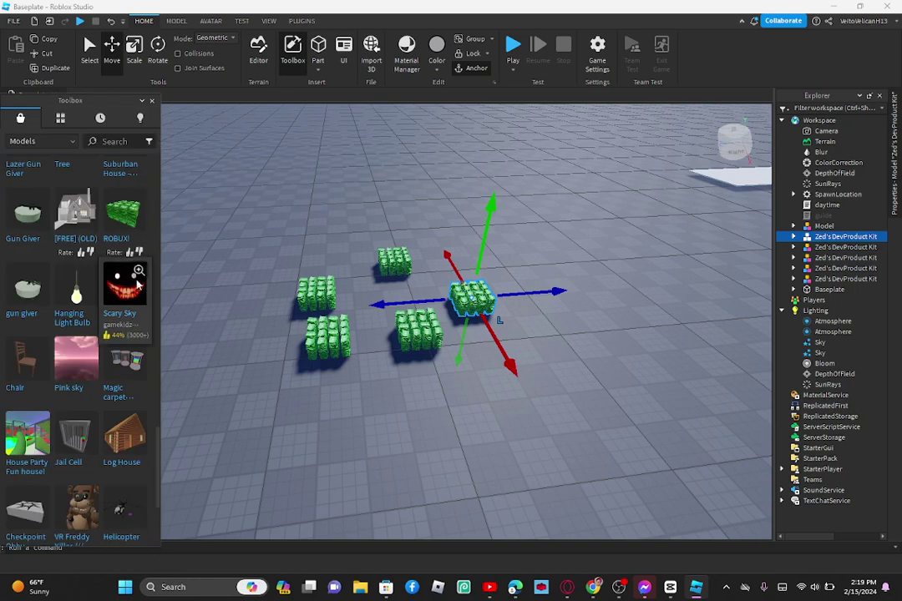
Step: Insert the "Jail Cell" model from the Toolbox and place it on the open ground behind the cash piles
mouse_move(57, 432)
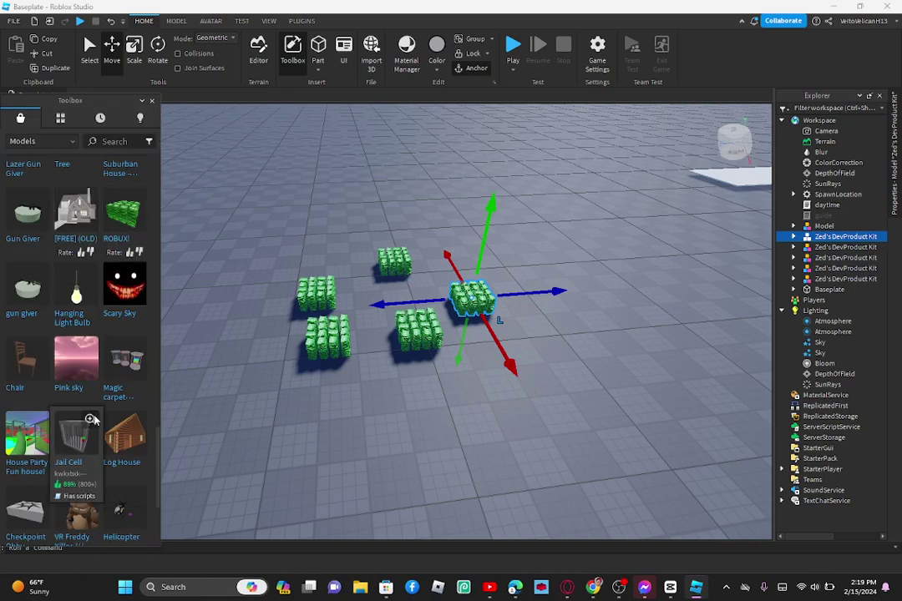
click(91, 420)
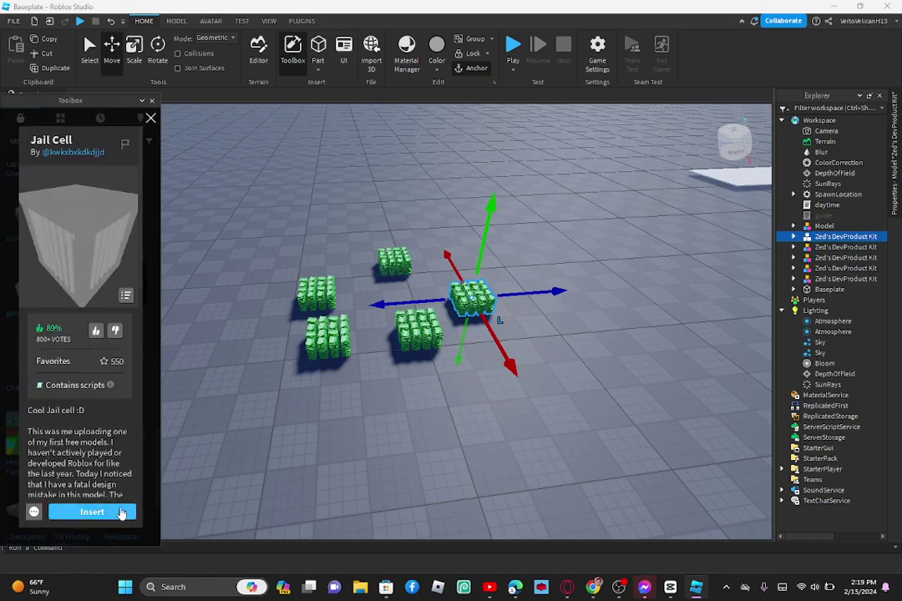
click(121, 512)
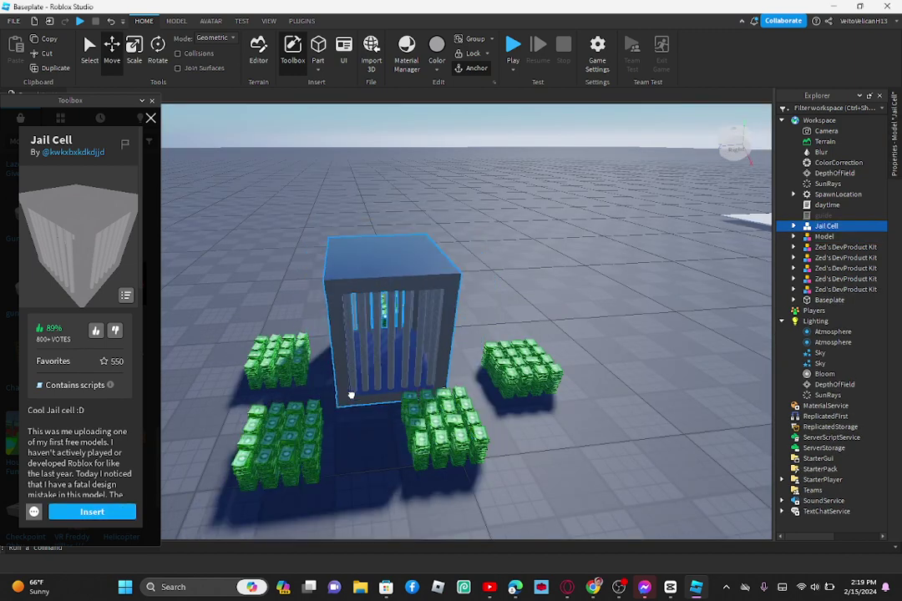
drag(351, 396, 378, 241)
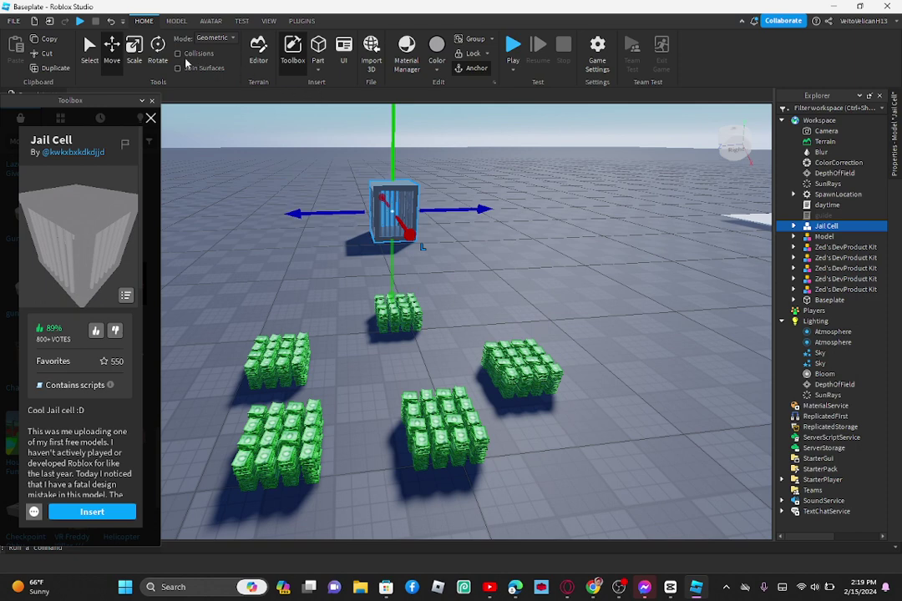
Step: Turn the jail cell with the Rotate tool
click(157, 52)
drag(399, 217, 427, 190)
scroll(314, 155, up, 3)
right_drag(314, 155, 314, 157)
scroll(315, 162, down, 6)
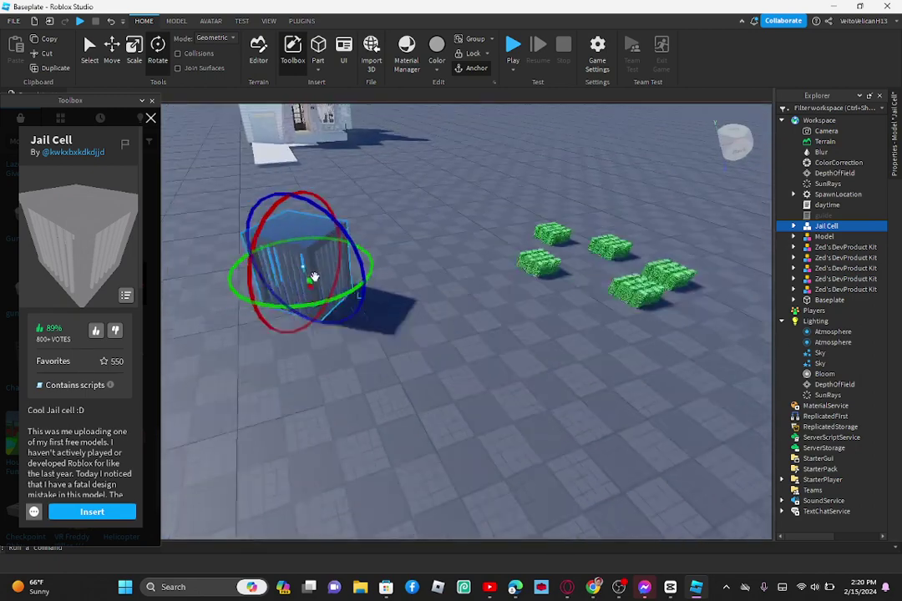
scroll(305, 234, down, 3)
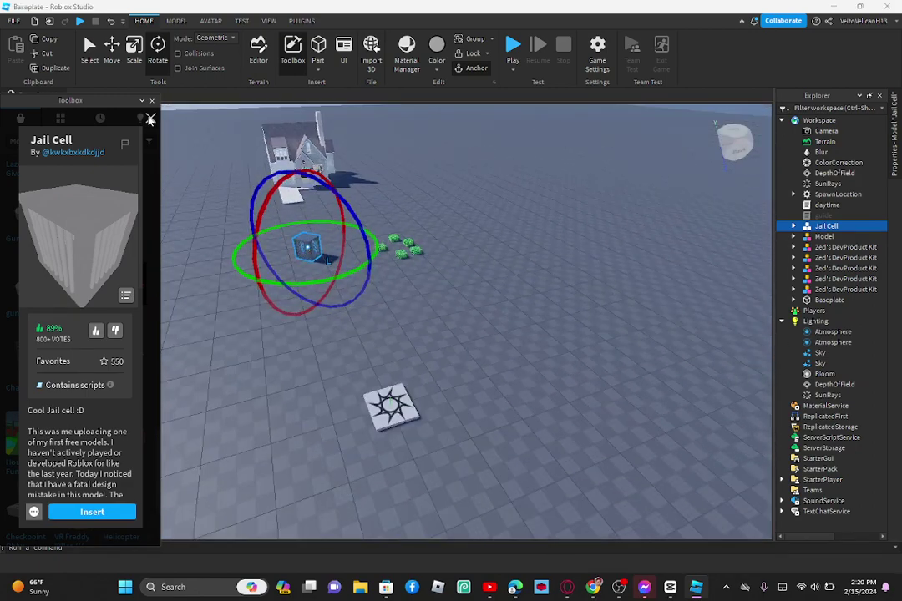
Step: Search the Toolbox models for "rich"
click(151, 118)
scroll(138, 284, down, 5)
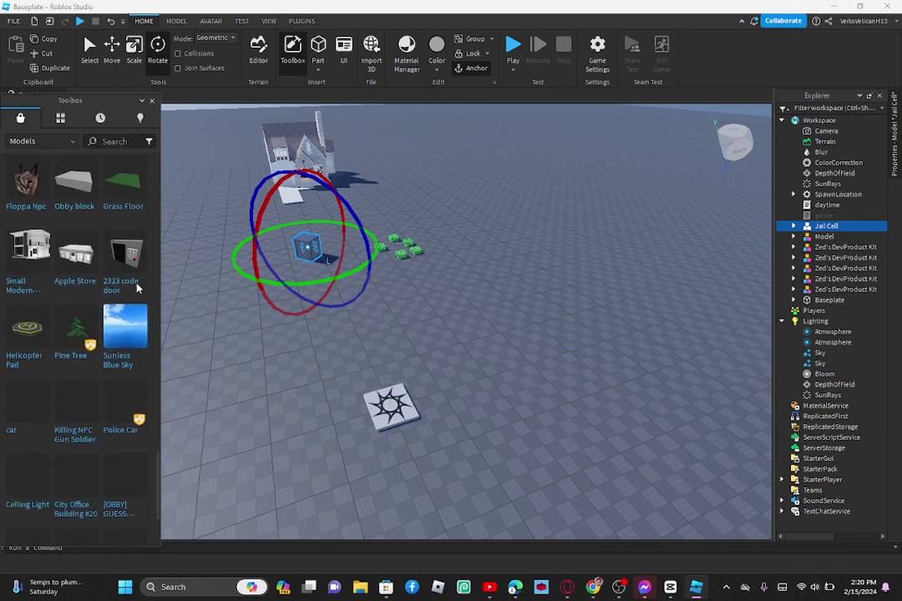
scroll(98, 272, up, 2)
click(107, 143)
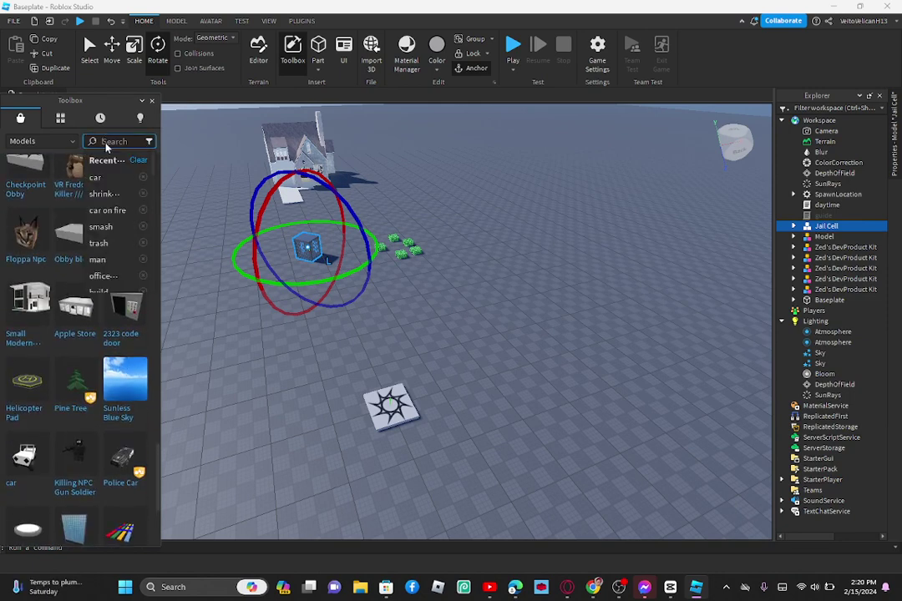
text(rich)
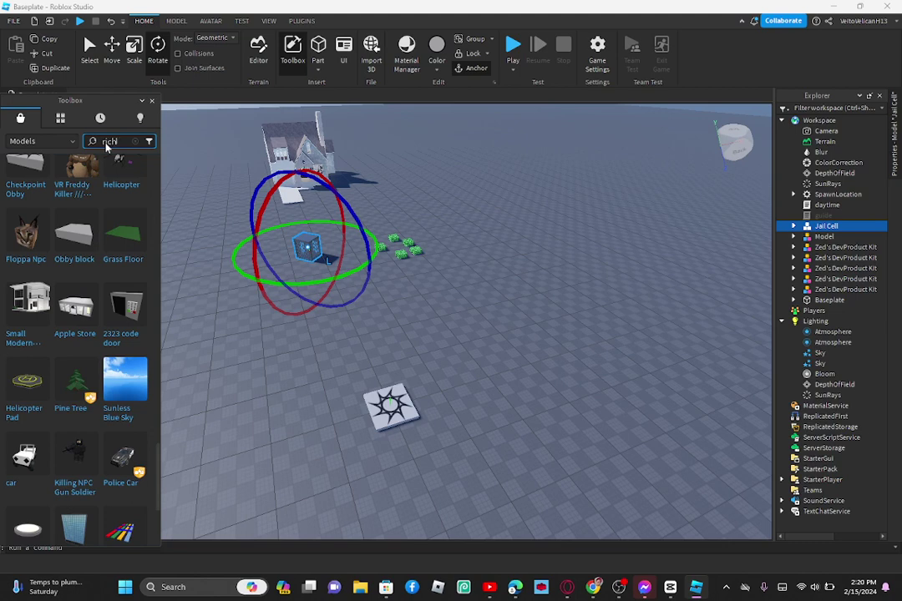
key(Return)
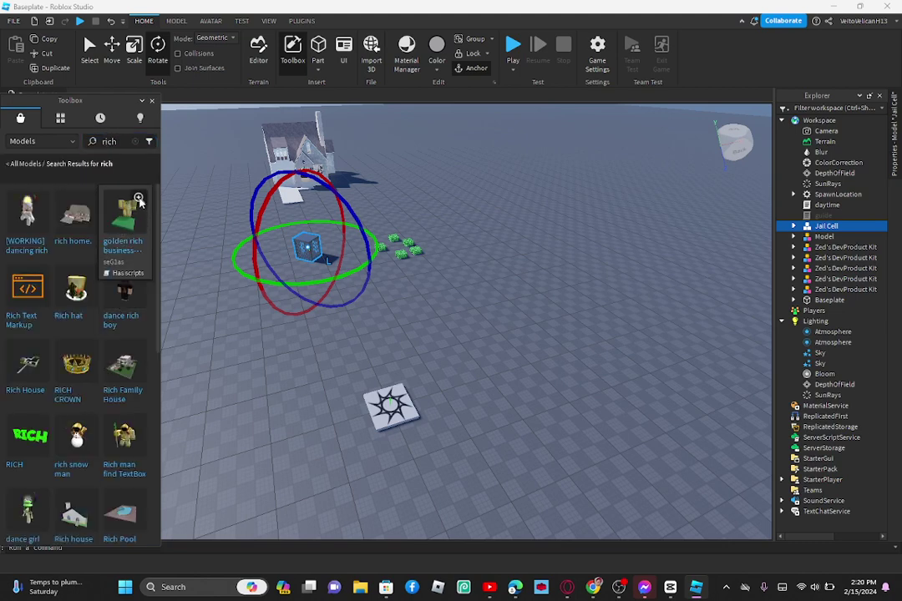
Step: Insert the "golden rich businessman clothing catalog" model and rotate it on the baseplate
click(146, 204)
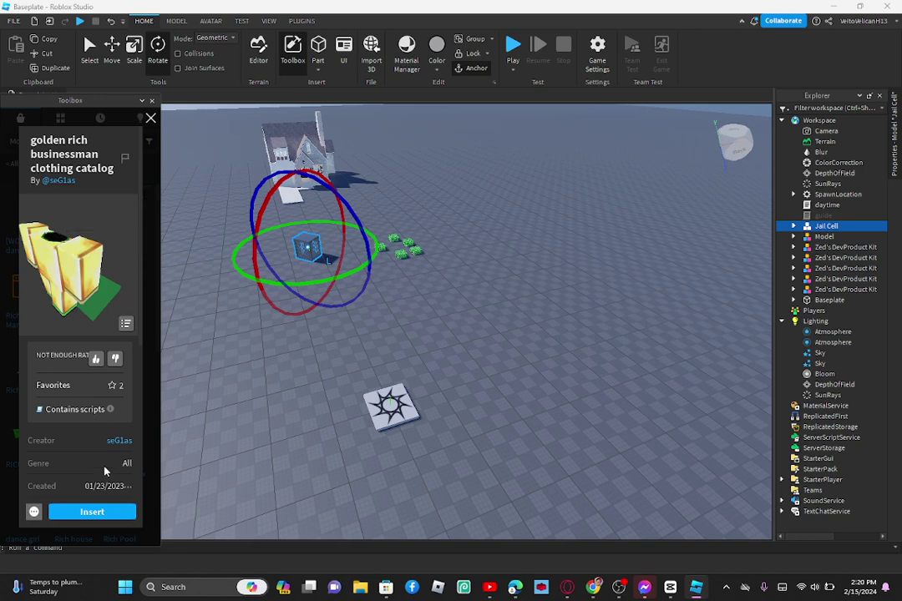
click(117, 512)
scroll(274, 411, down, 3)
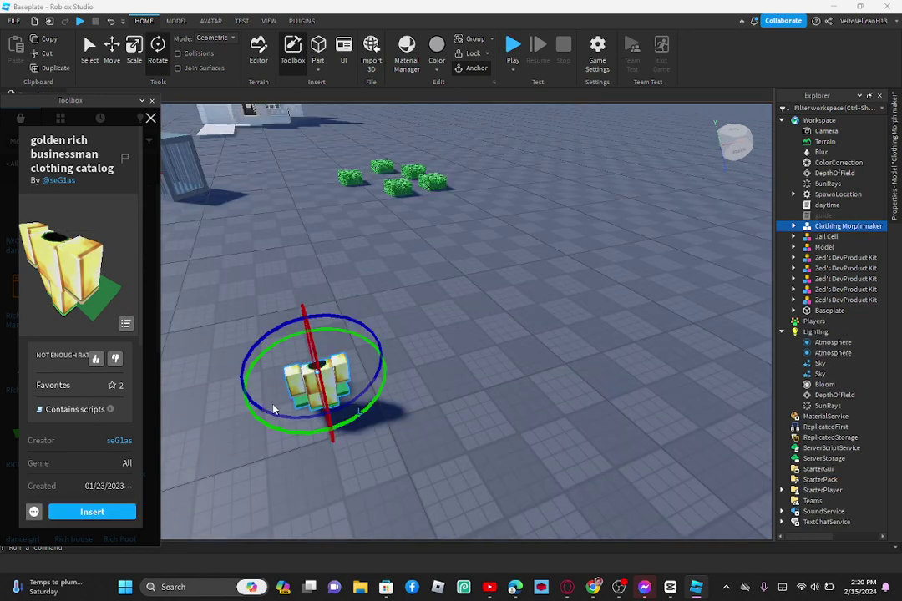
drag(273, 409, 320, 343)
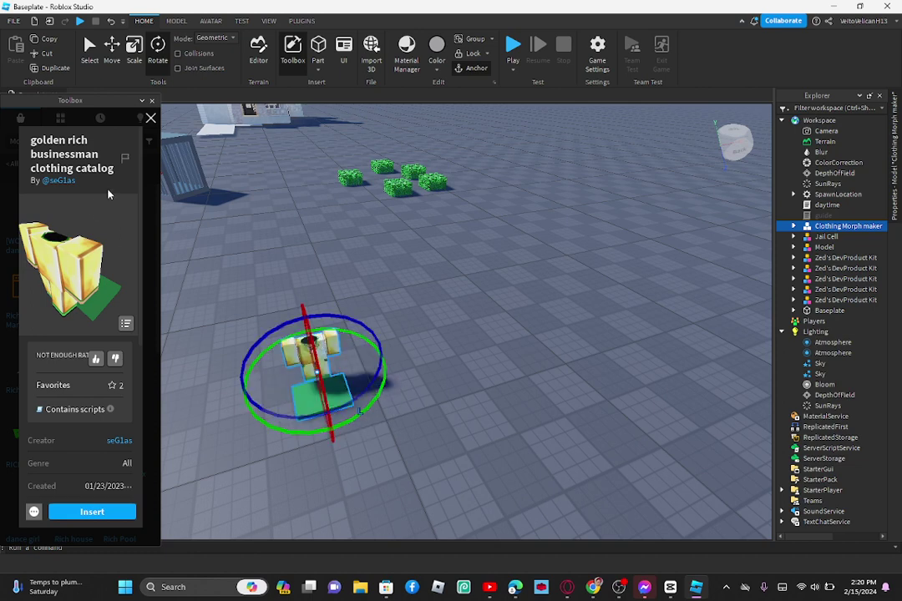
click(151, 119)
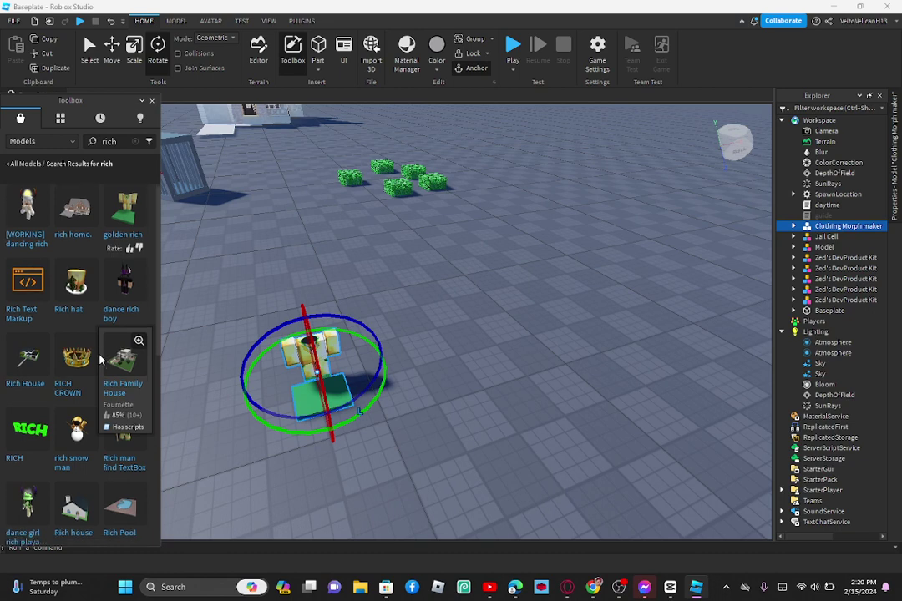
Step: Find the "Rich Tower" model among the "rich" results and insert it into the place
scroll(94, 369, down, 3)
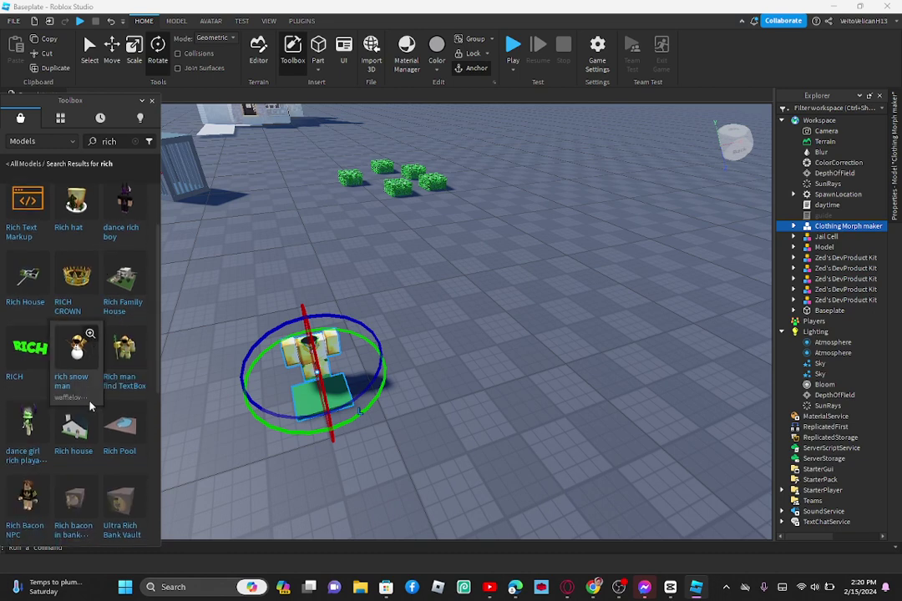
scroll(90, 393, down, 5)
scroll(90, 407, down, 3)
mouse_move(77, 327)
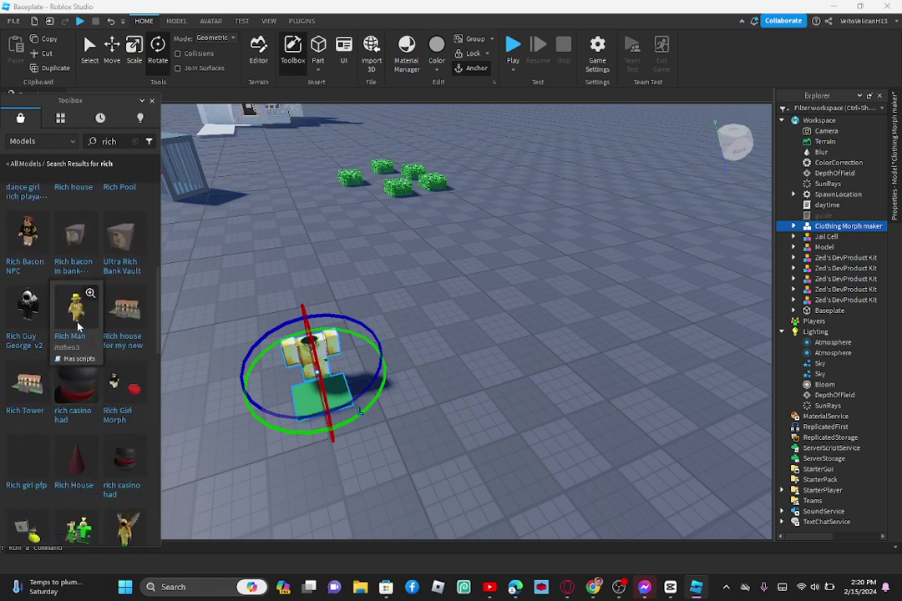
mouse_move(17, 386)
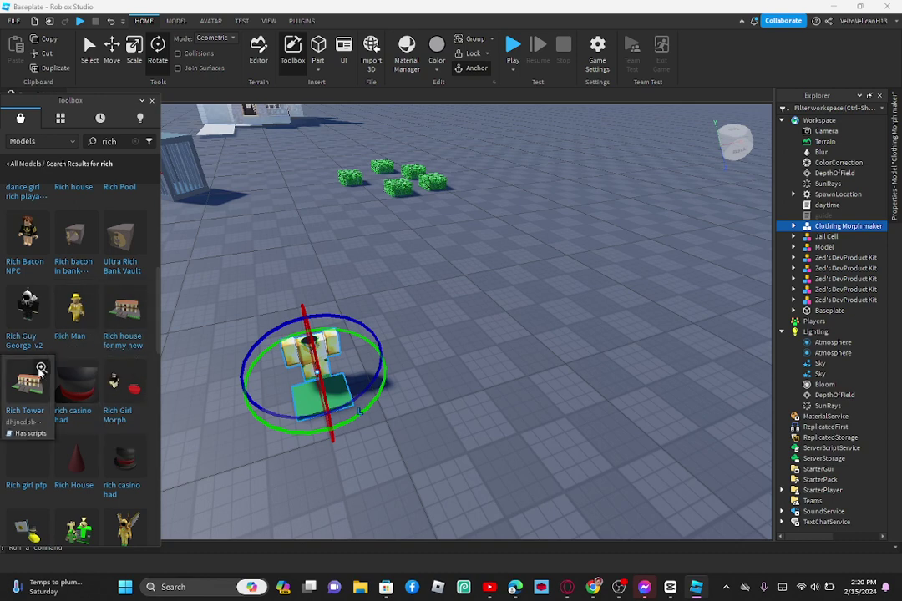
click(41, 368)
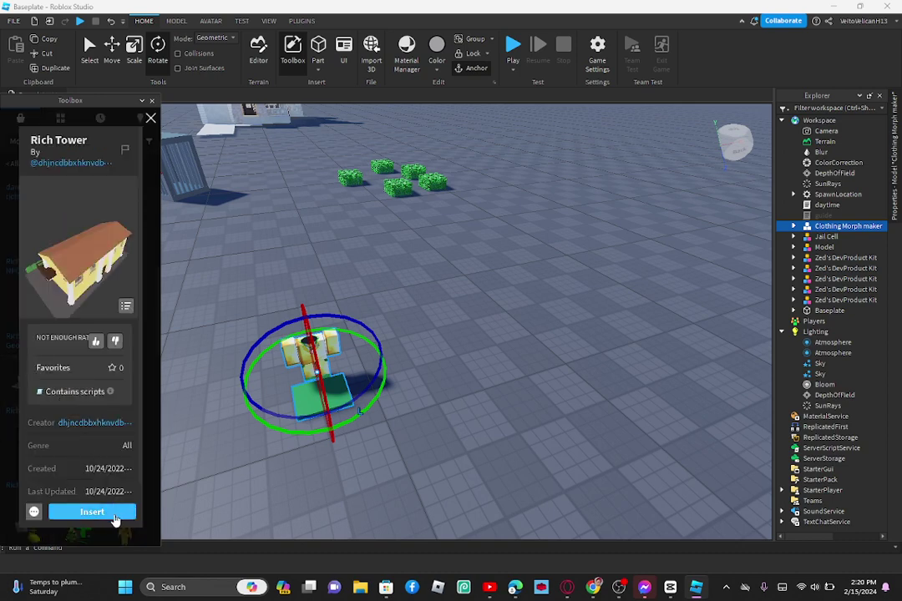
click(116, 516)
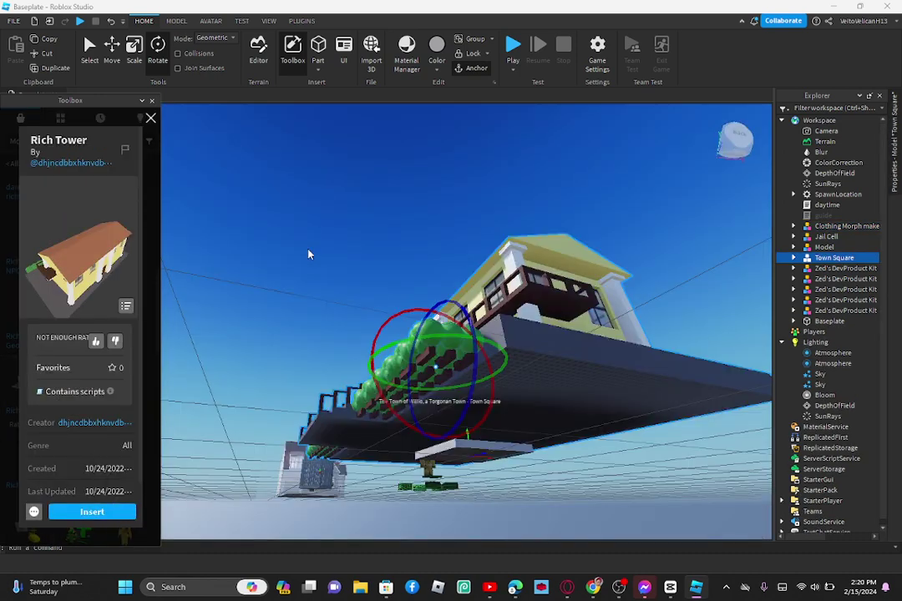
Step: Move the inserted Rich Tower building away from the spawn location to open ground beyond the cash piles
key(e)
right_drag(308, 254, 258, 264)
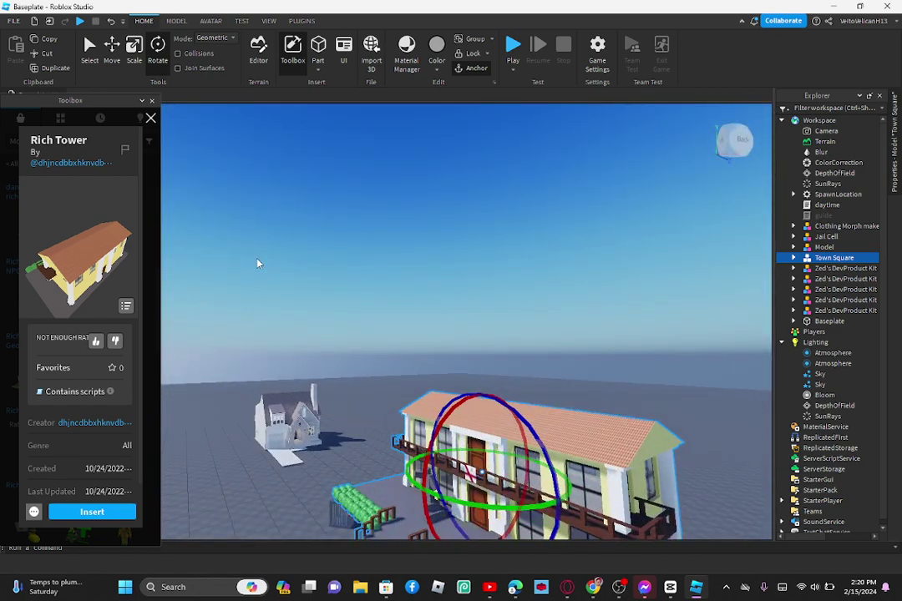
key(f)
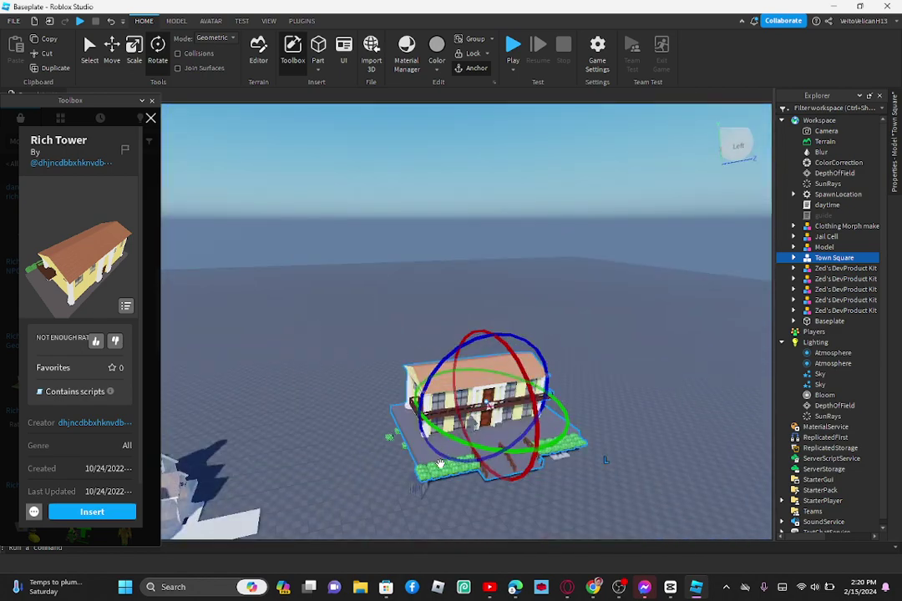
drag(440, 465, 289, 365)
click(151, 120)
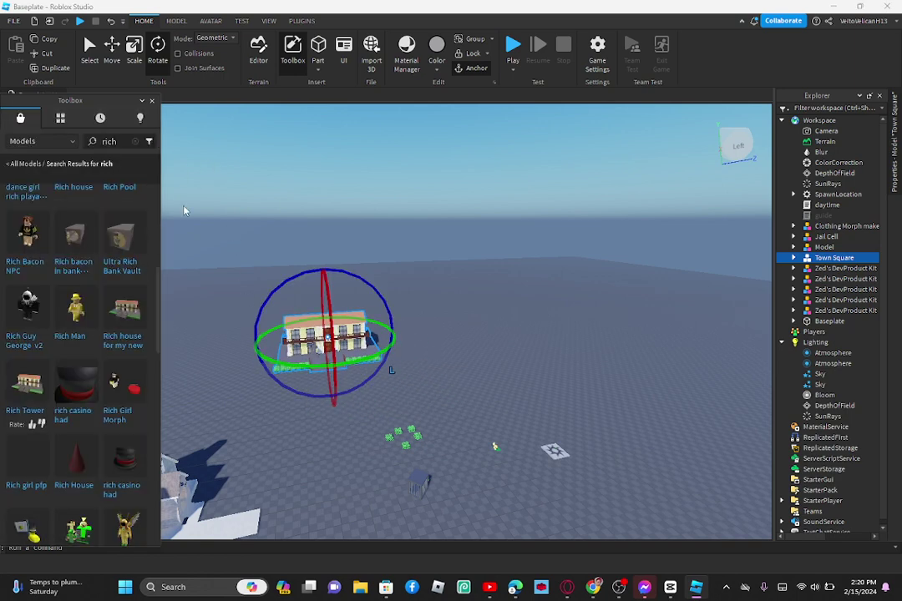
Step: Find the "Swaggy Rich Guy" character among the "rich" results, insert it into the place and deselect it
scroll(100, 191, down, 3)
scroll(81, 291, down, 8)
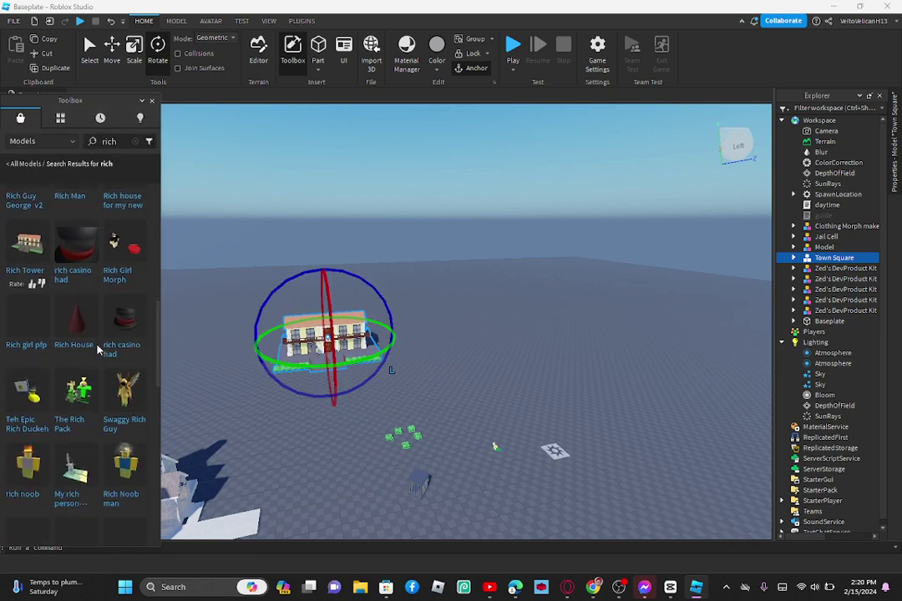
scroll(97, 395, down, 7)
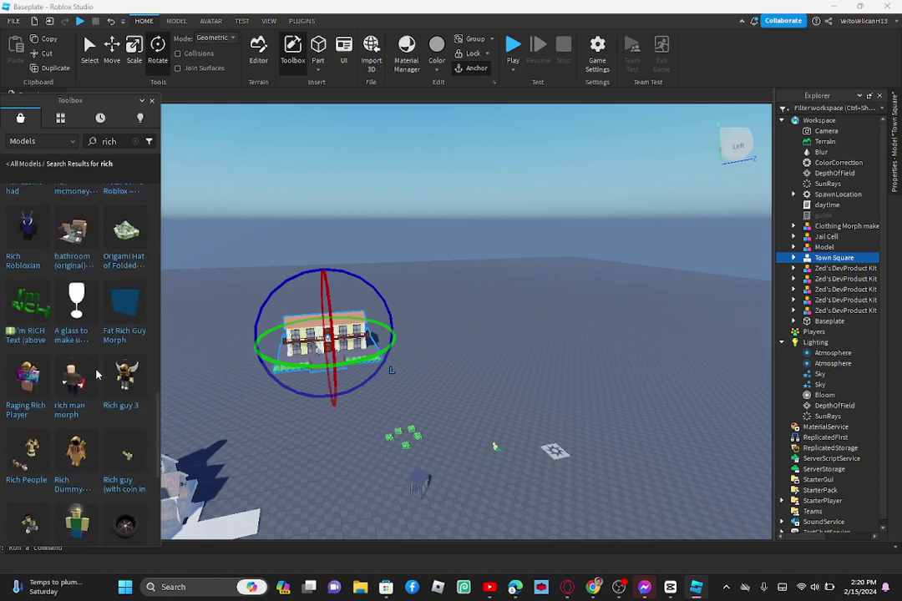
scroll(96, 340, down, 10)
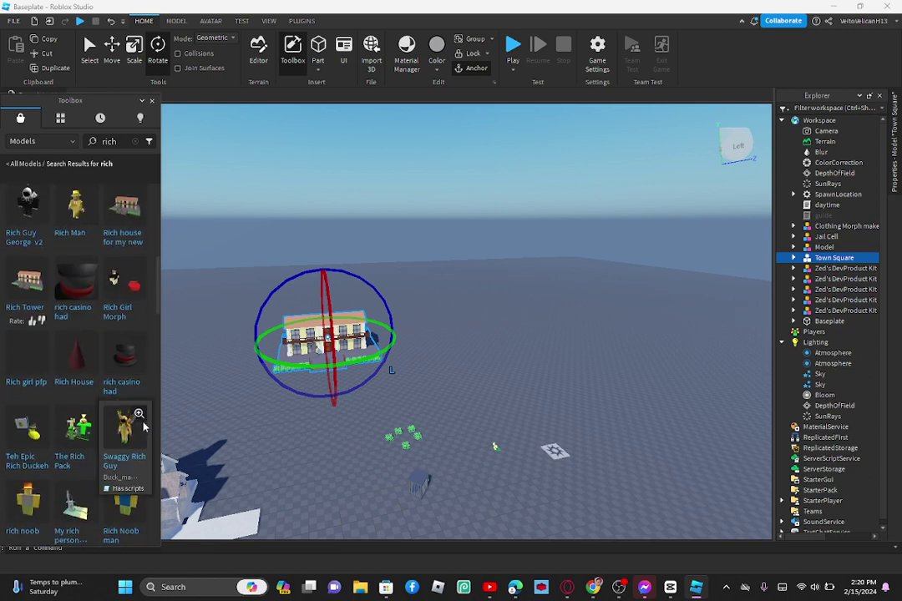
click(139, 414)
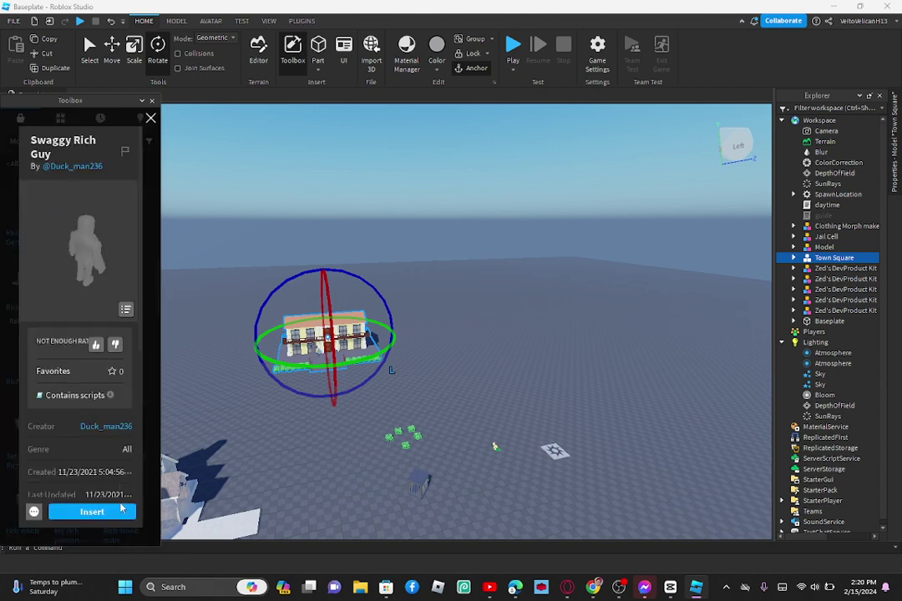
click(120, 512)
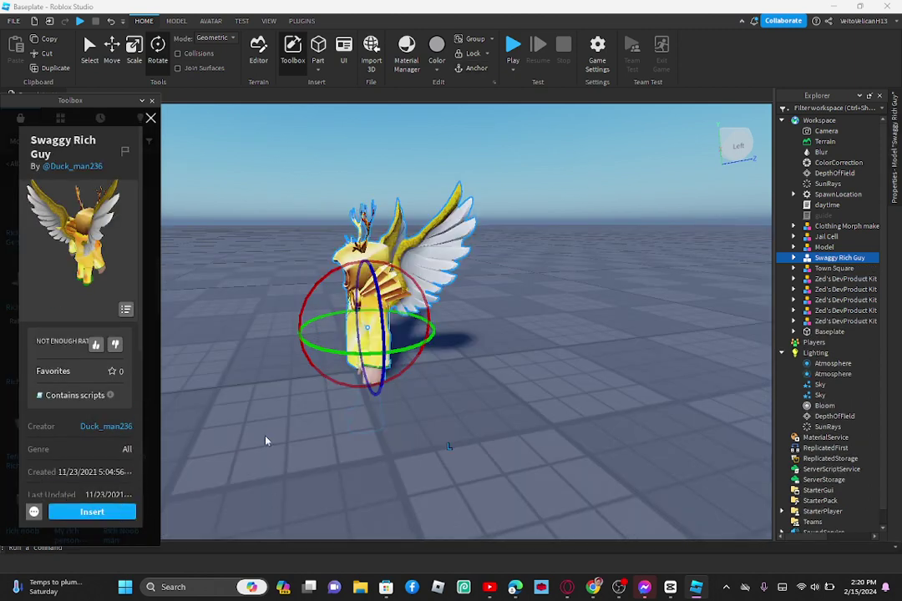
scroll(314, 461, down, 5)
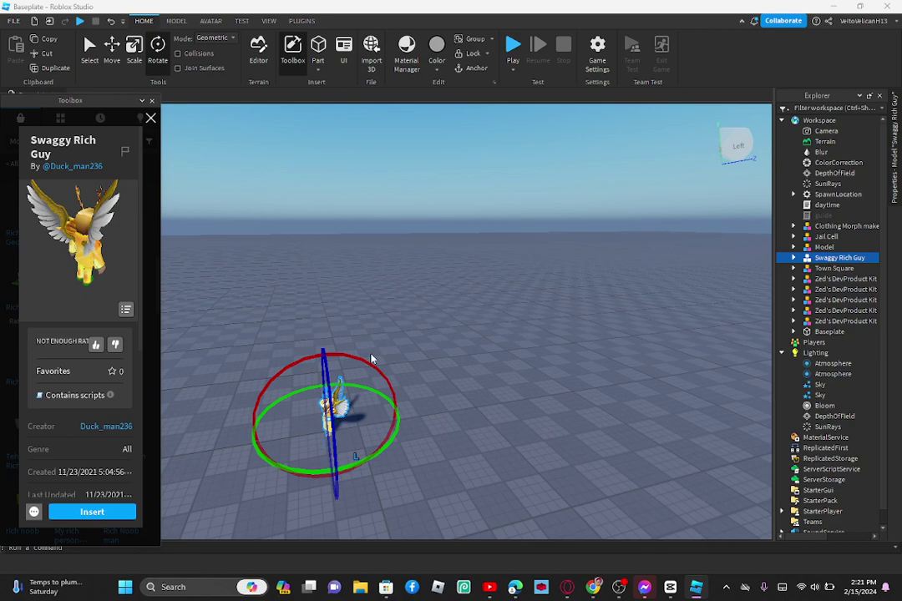
click(361, 402)
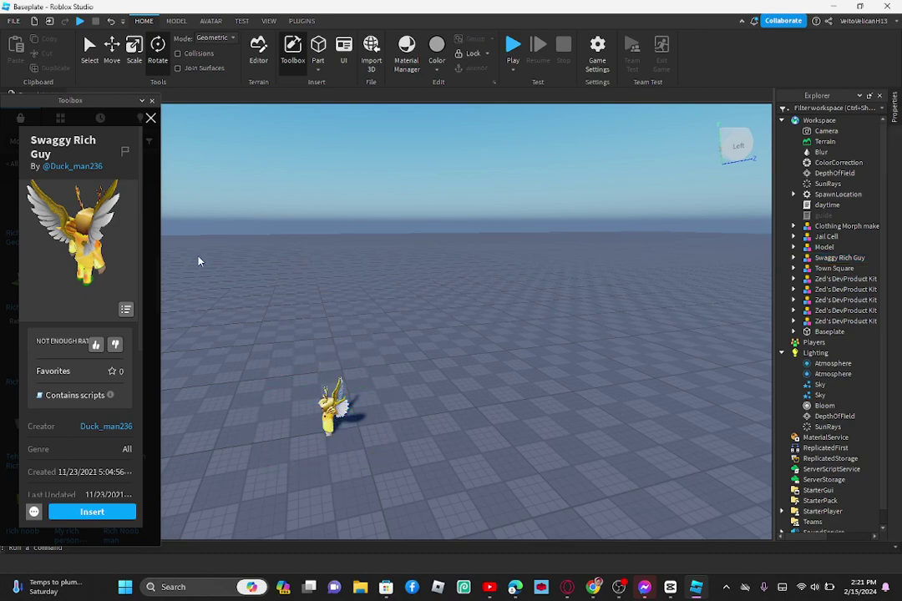
click(151, 118)
right_drag(270, 290, 269, 286)
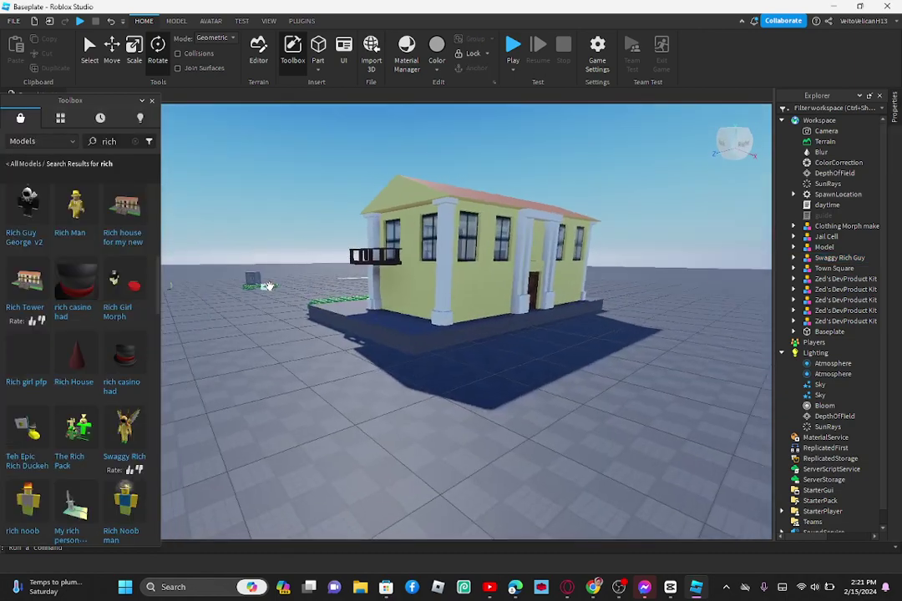
scroll(259, 208, up, 3)
right_drag(292, 239, 376, 270)
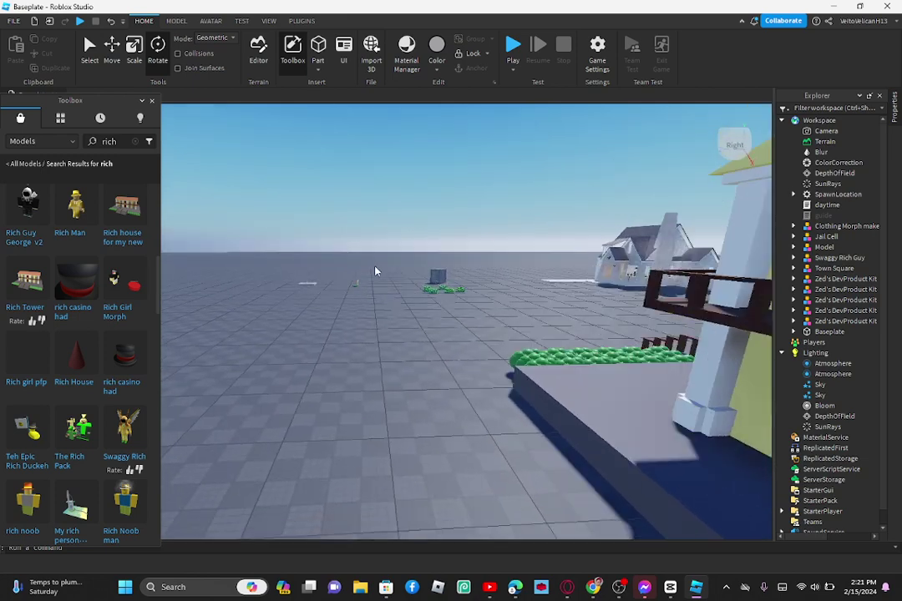
Step: Search the Toolbox models for "money"
scroll(376, 270, up, 2)
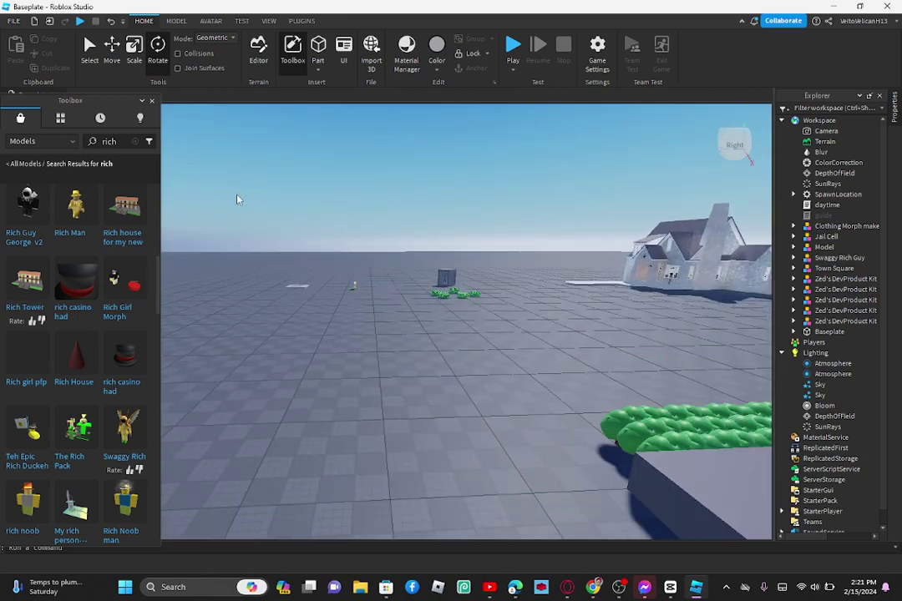
click(137, 141)
text(mon)
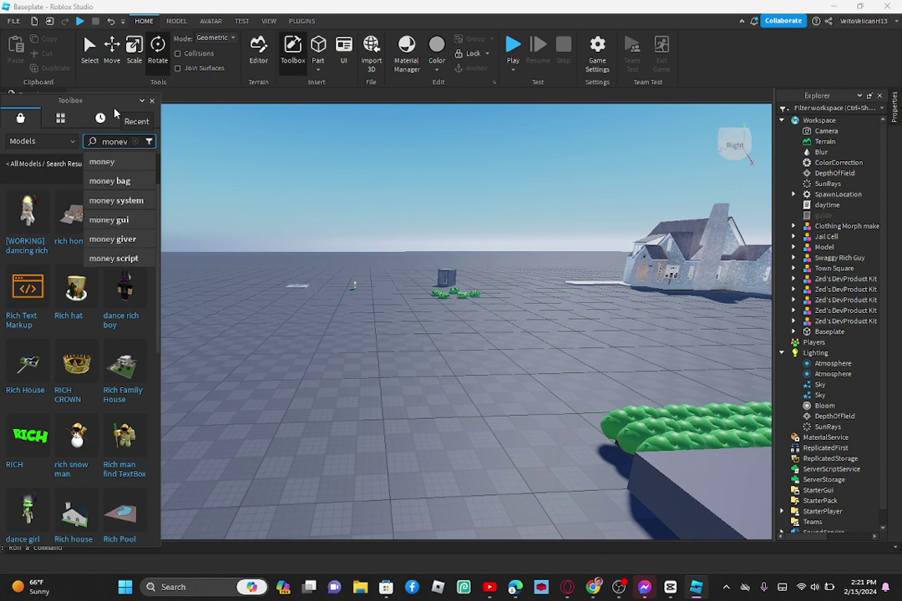
text(ey)
key(Return)
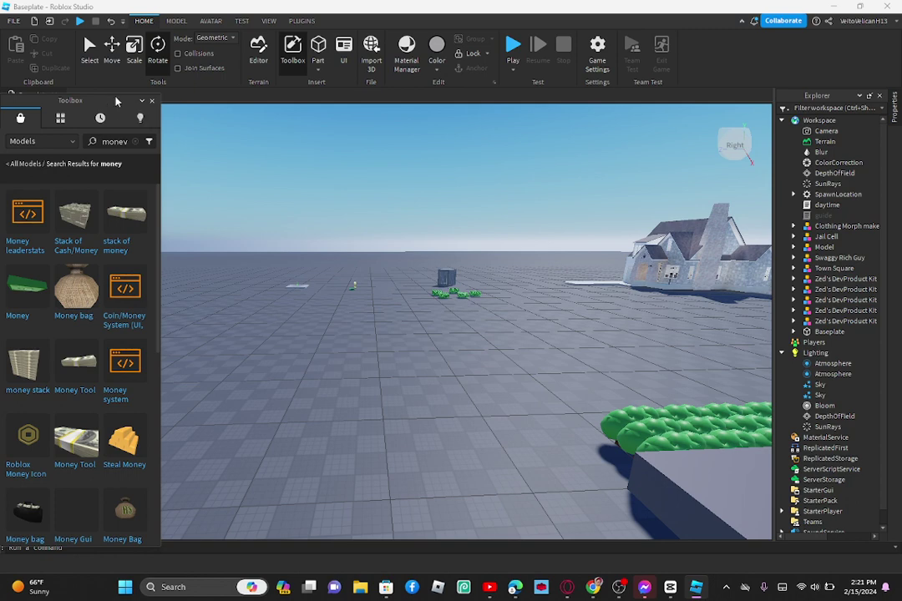
Step: Find the "10,000 $ money giver for tycoons" model among the "money" results and insert it into the place
mouse_move(15, 266)
scroll(58, 384, down, 4)
scroll(73, 418, down, 5)
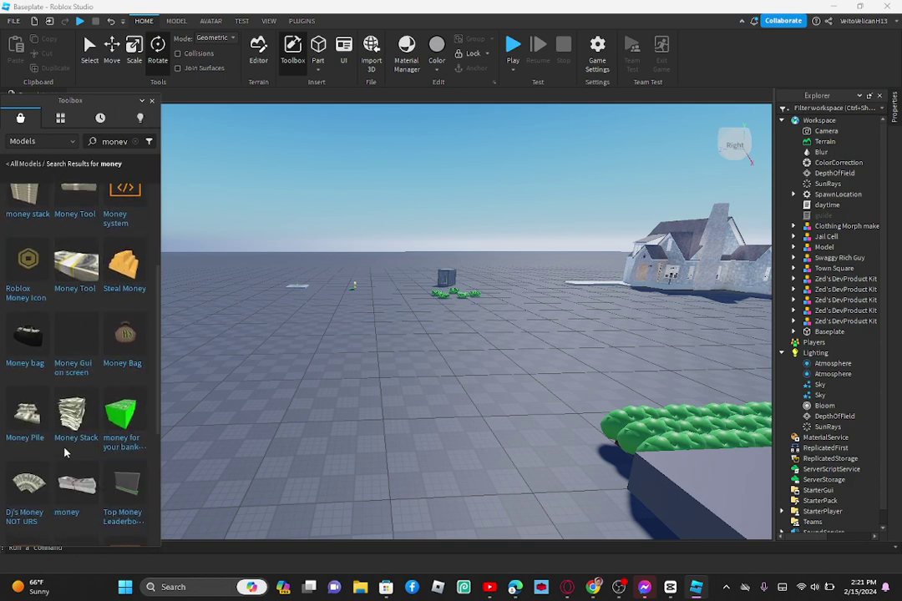
mouse_move(118, 465)
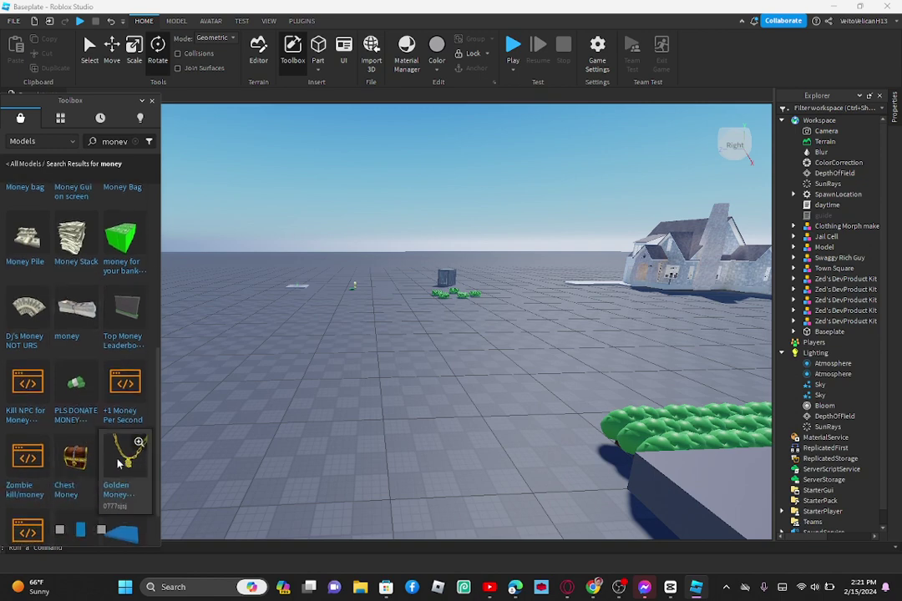
scroll(125, 426, down, 4)
mouse_move(139, 395)
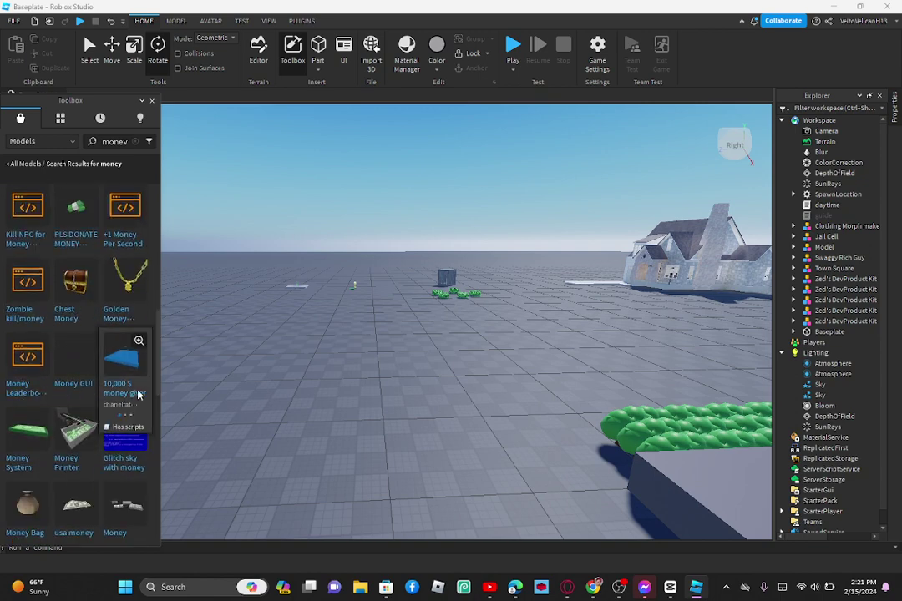
click(139, 343)
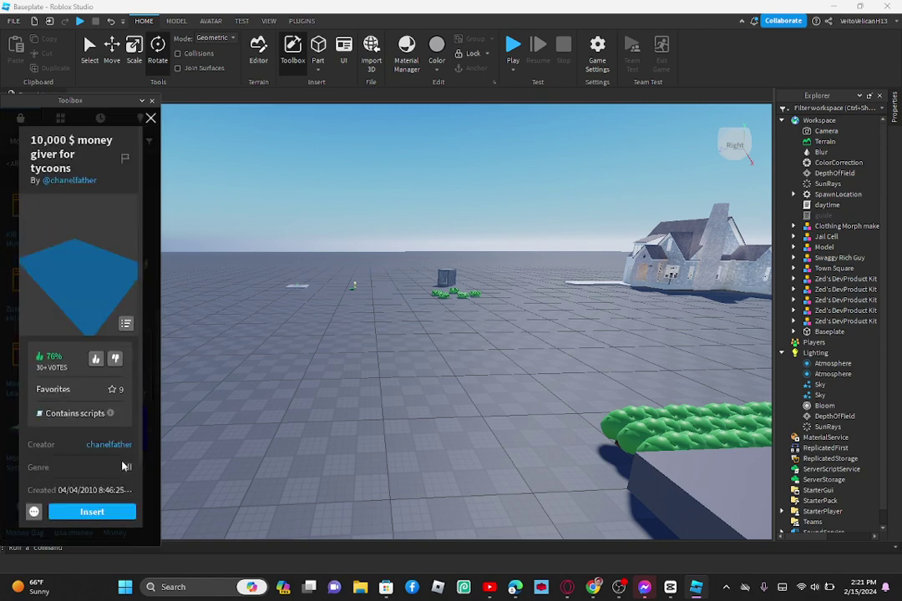
click(92, 511)
scroll(300, 419, down, 4)
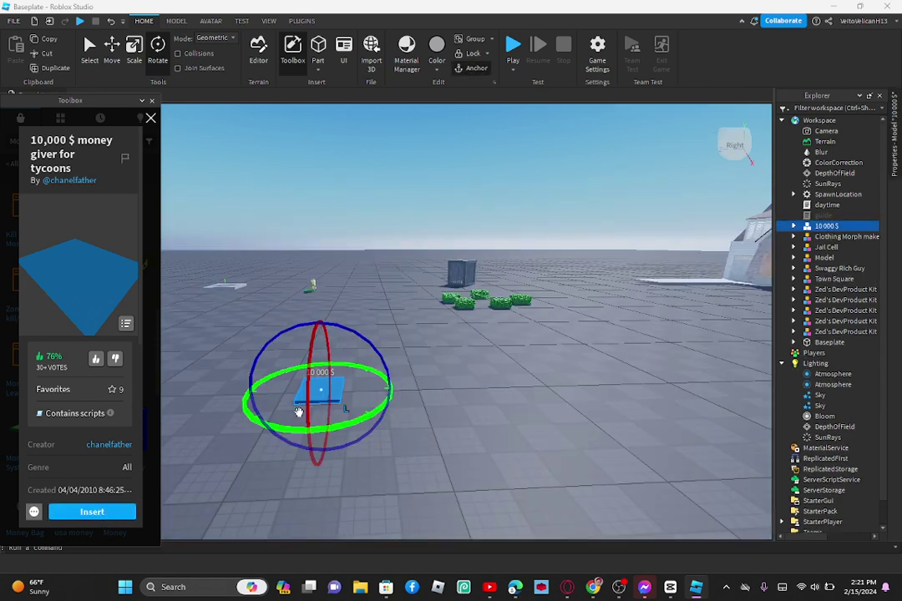
Step: Insert six more copies of the "10,000 $ money giver for tycoons" model
click(129, 516)
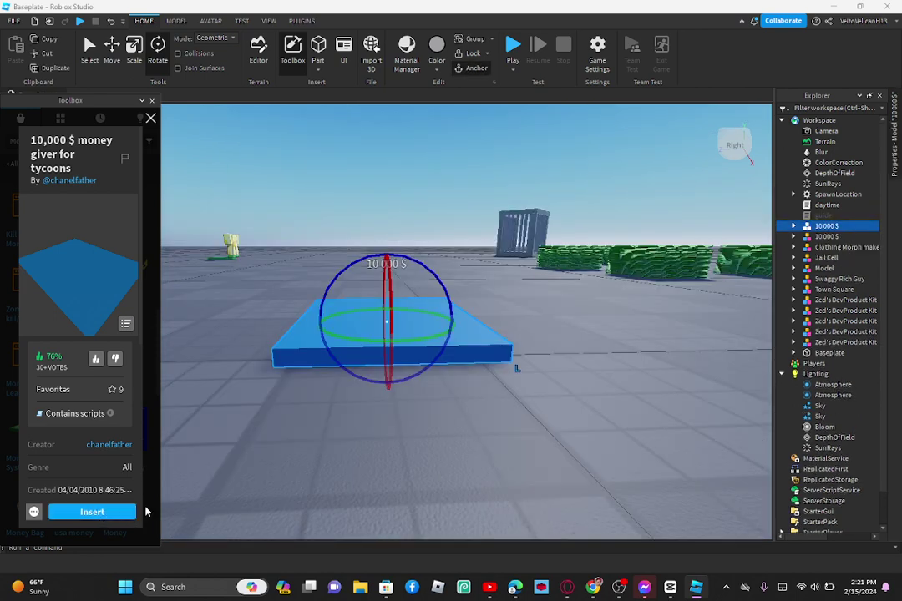
click(121, 515)
click(121, 514)
click(121, 514)
click(121, 515)
click(121, 514)
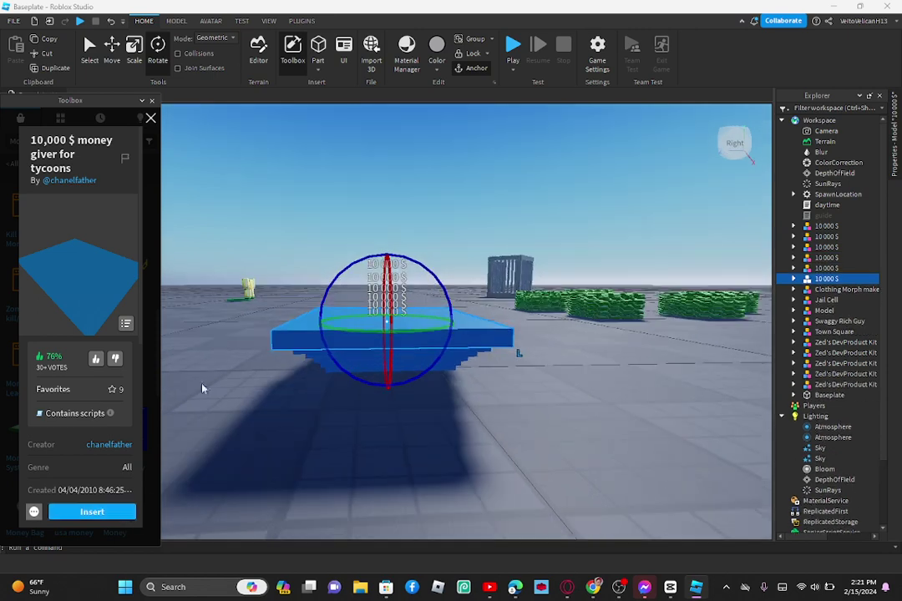
Step: Spread the stacked 10 000 $ money giver plates apart across the open ground of the baseplate
drag(418, 368, 246, 296)
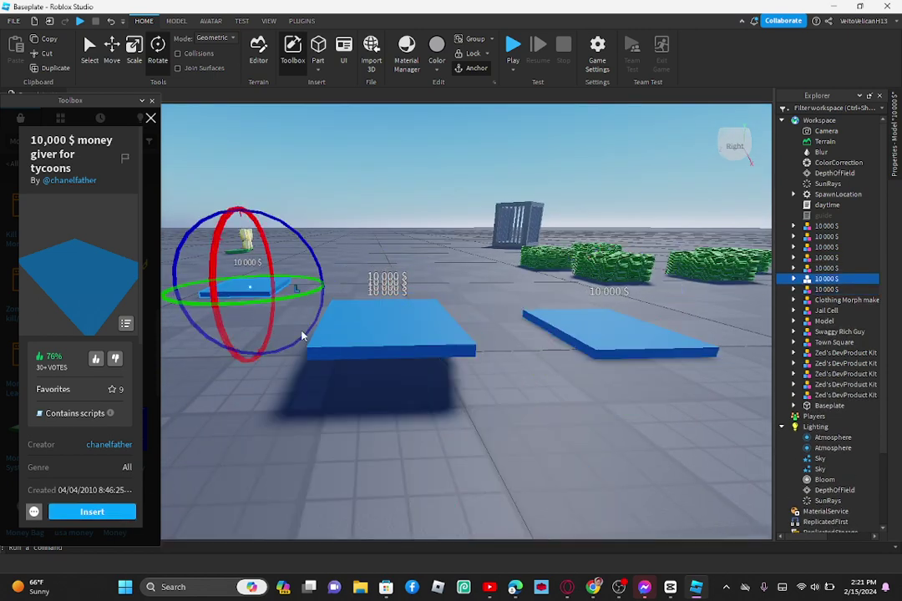
drag(376, 342, 570, 404)
drag(401, 350, 380, 269)
drag(402, 339, 211, 433)
scroll(453, 441, down, 4)
right_drag(472, 430, 561, 427)
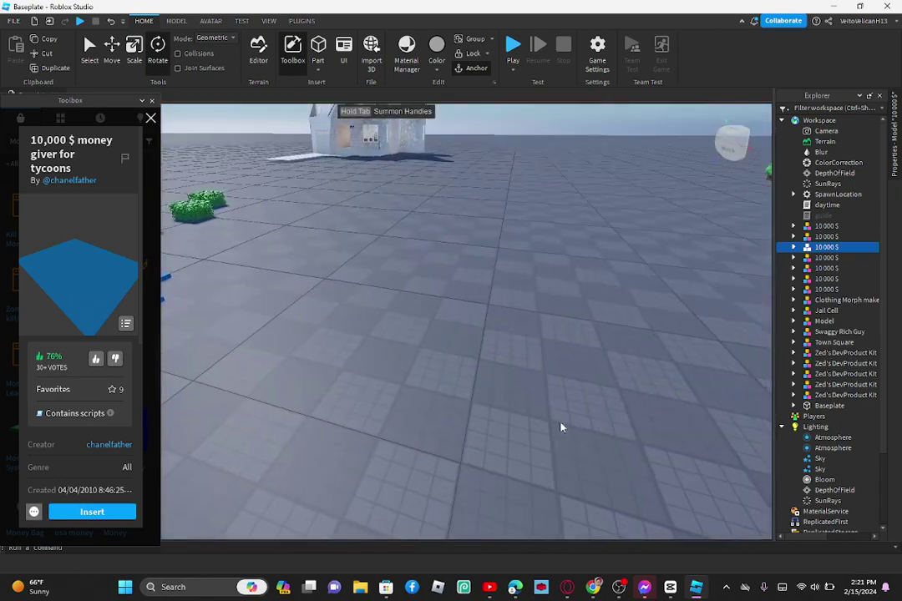
Step: Find the "money with working leaderboard system" model among the "money" results and insert it into the place
click(151, 119)
scroll(114, 281, down, 3)
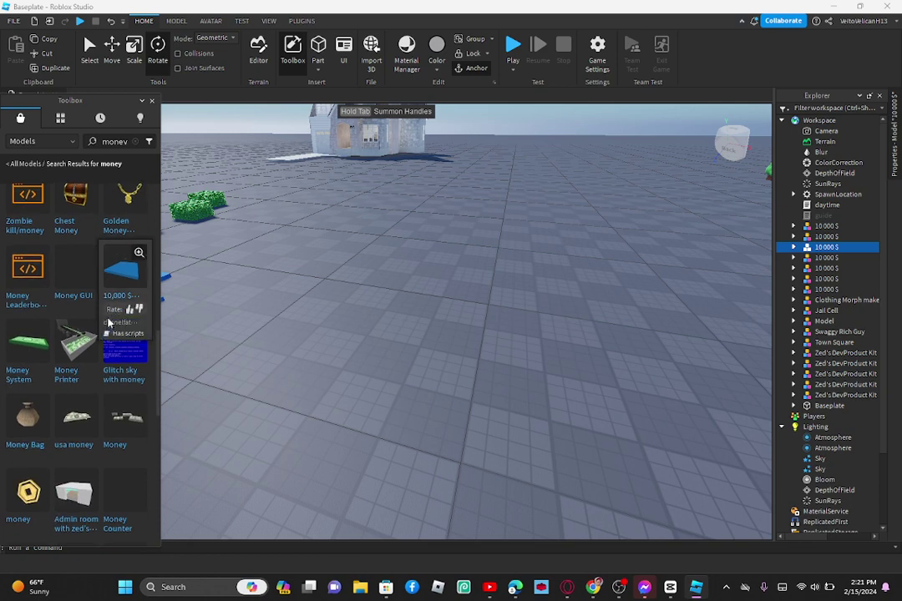
scroll(97, 362, down, 3)
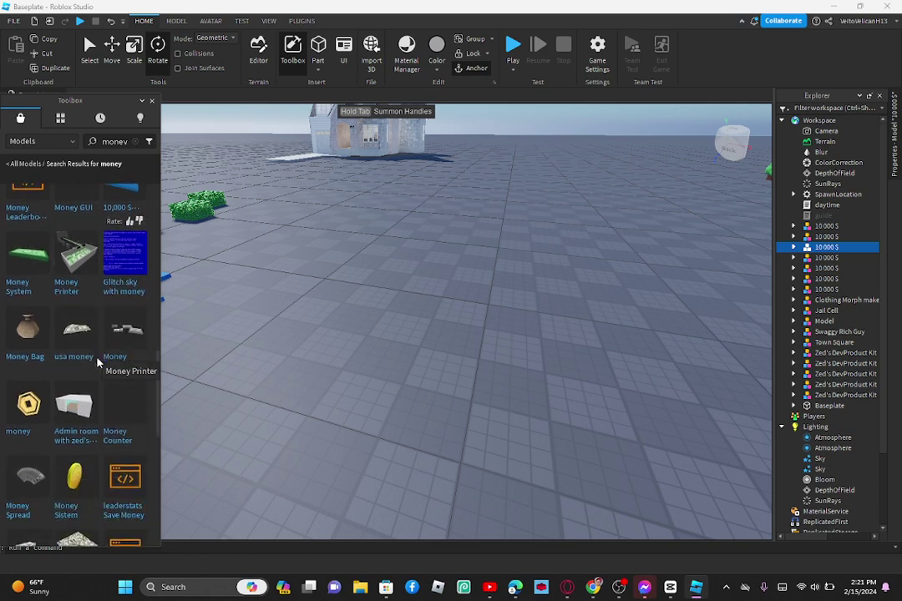
scroll(97, 363, down, 5)
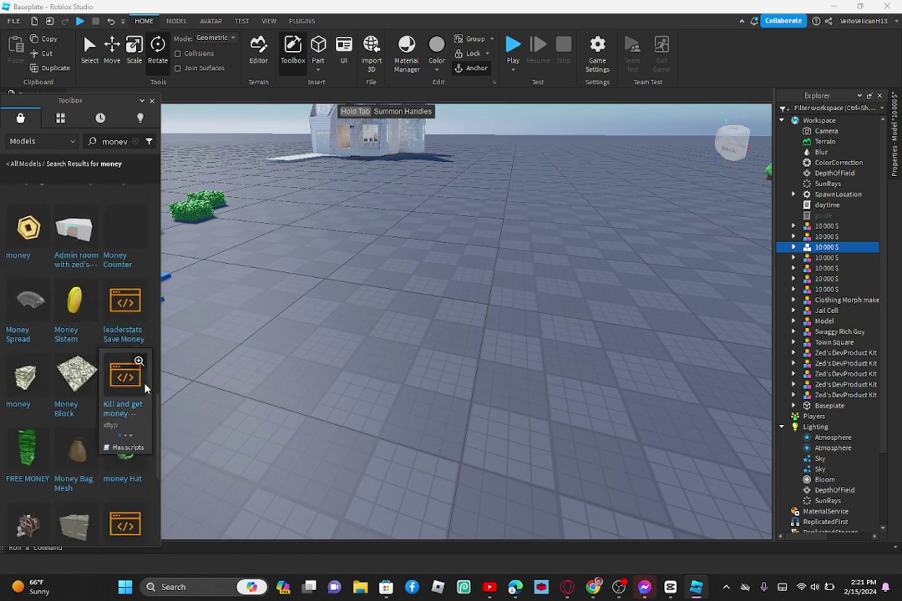
scroll(56, 422, up, 3)
scroll(56, 426, down, 3)
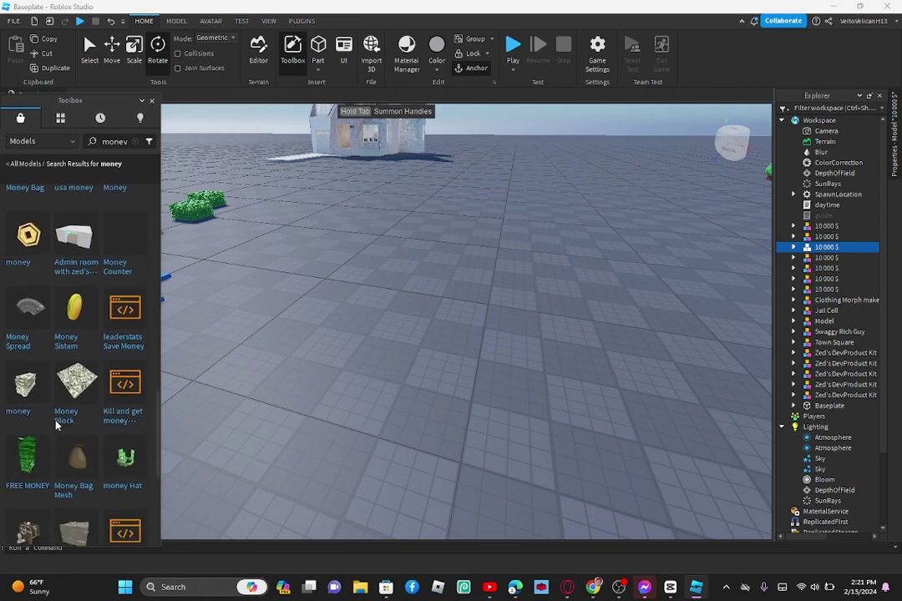
scroll(56, 426, down, 9)
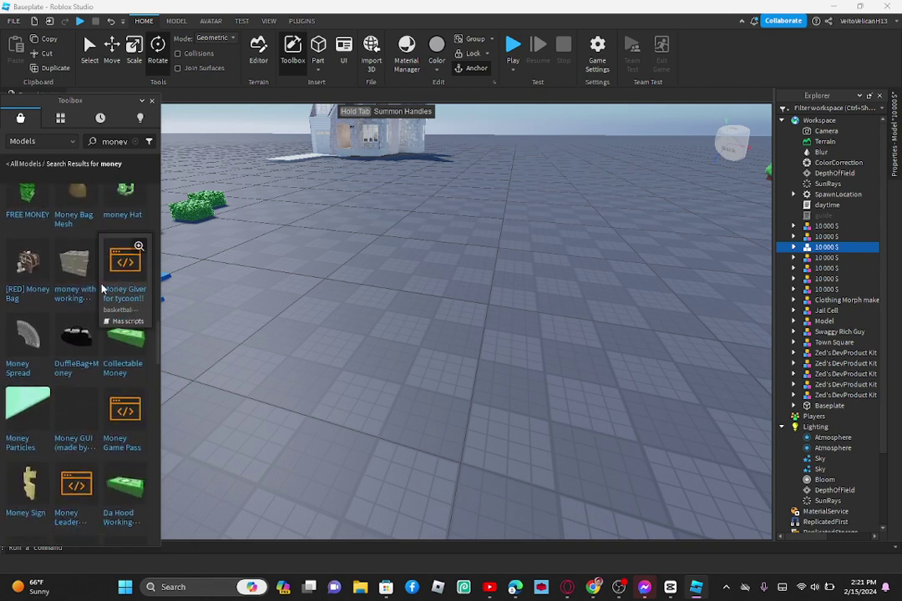
click(74, 265)
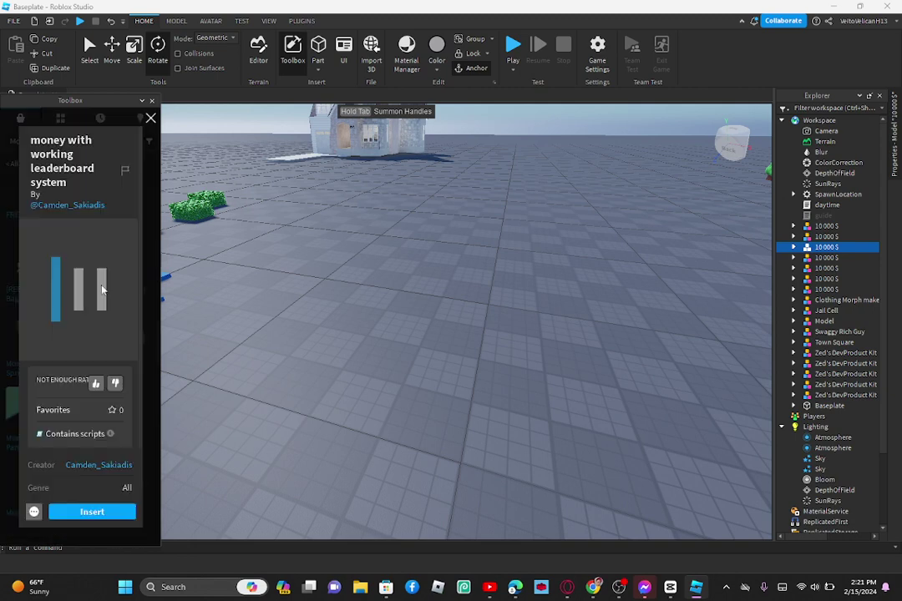
click(98, 513)
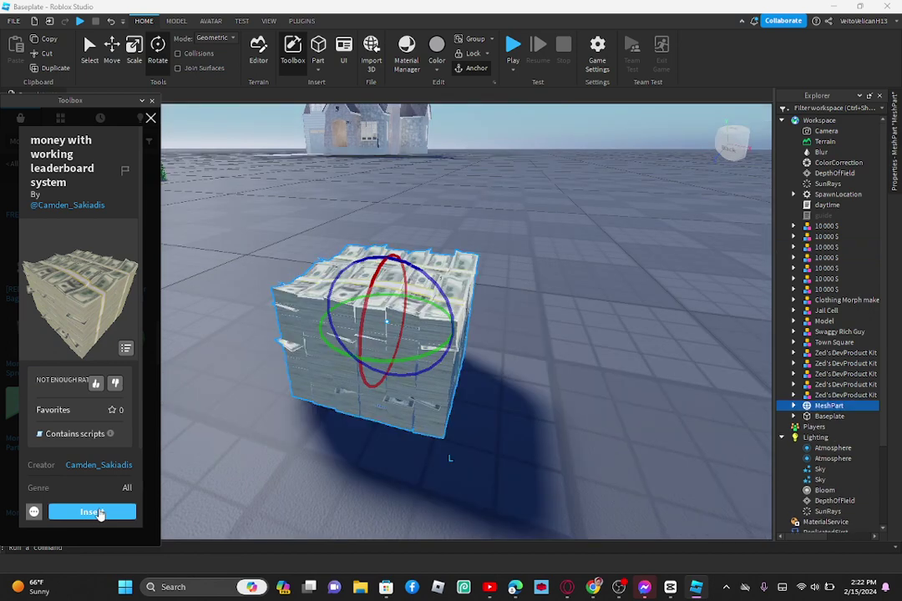
Step: Insert five more copies of the "money with working leaderboard system" cash block
click(99, 513)
click(99, 513)
click(98, 513)
click(99, 513)
click(98, 513)
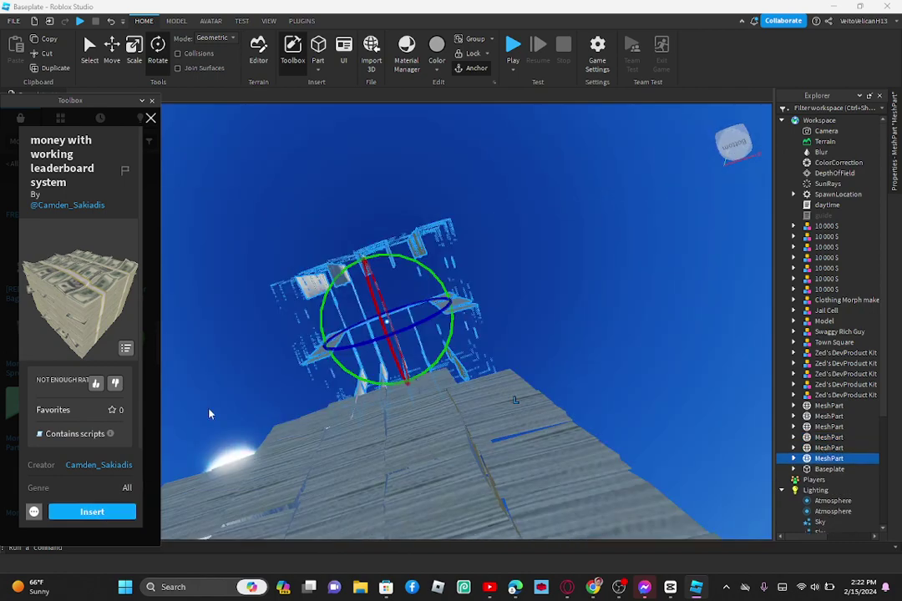
Step: Spread the six stacked cash blocks apart on the baseplate near the blue money giver plates
right_drag(346, 208, 351, 192)
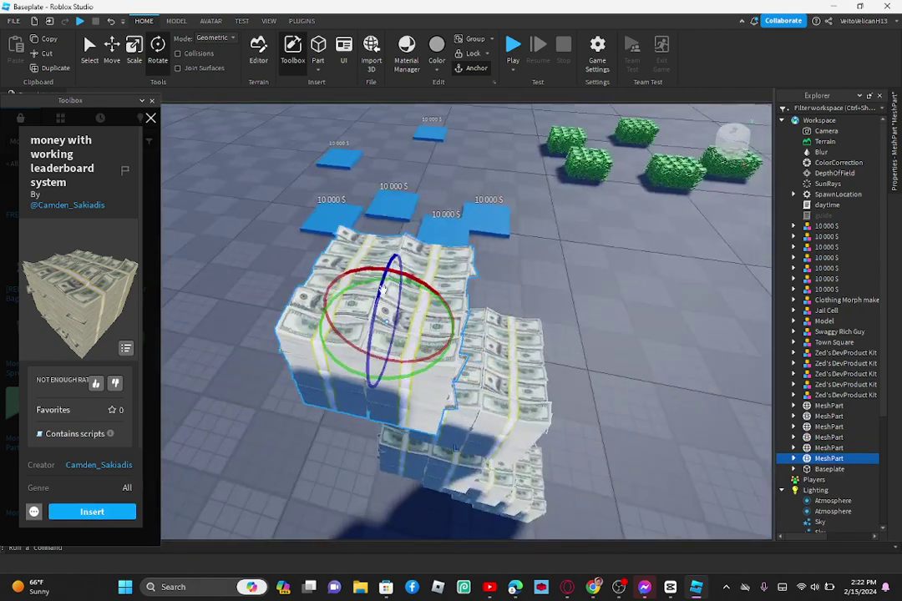
drag(418, 370, 288, 359)
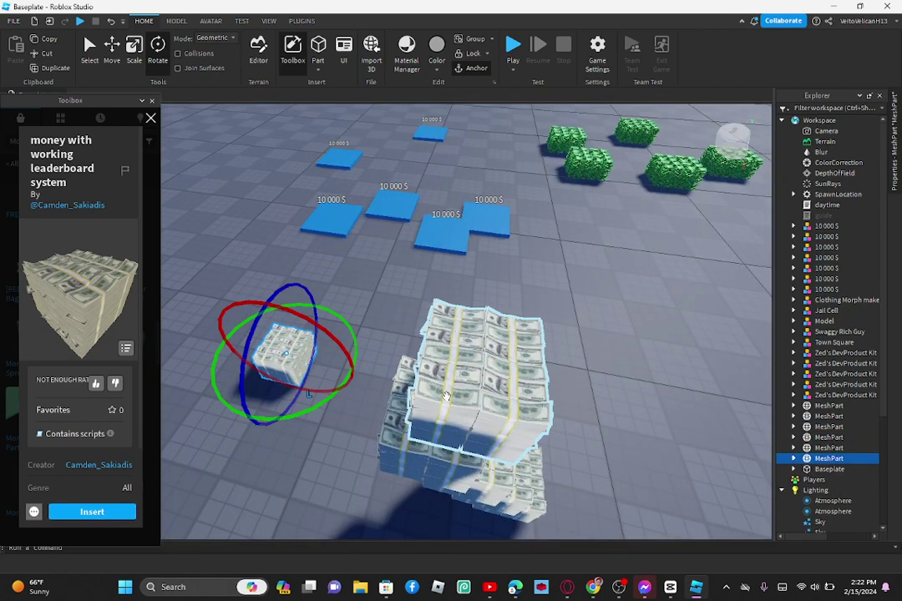
click(398, 360)
drag(398, 359, 312, 318)
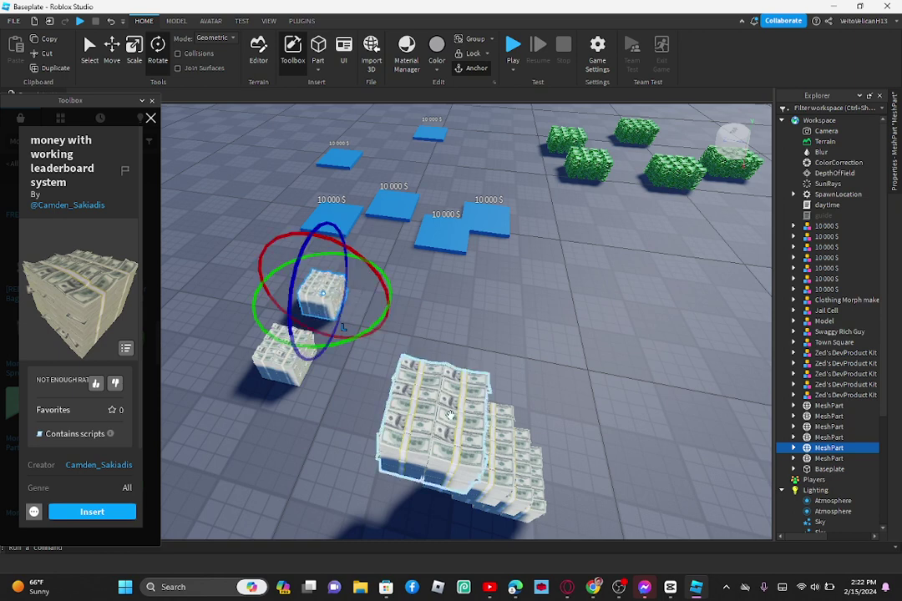
drag(451, 416, 445, 341)
drag(459, 430, 390, 438)
drag(497, 461, 540, 362)
drag(537, 450, 329, 436)
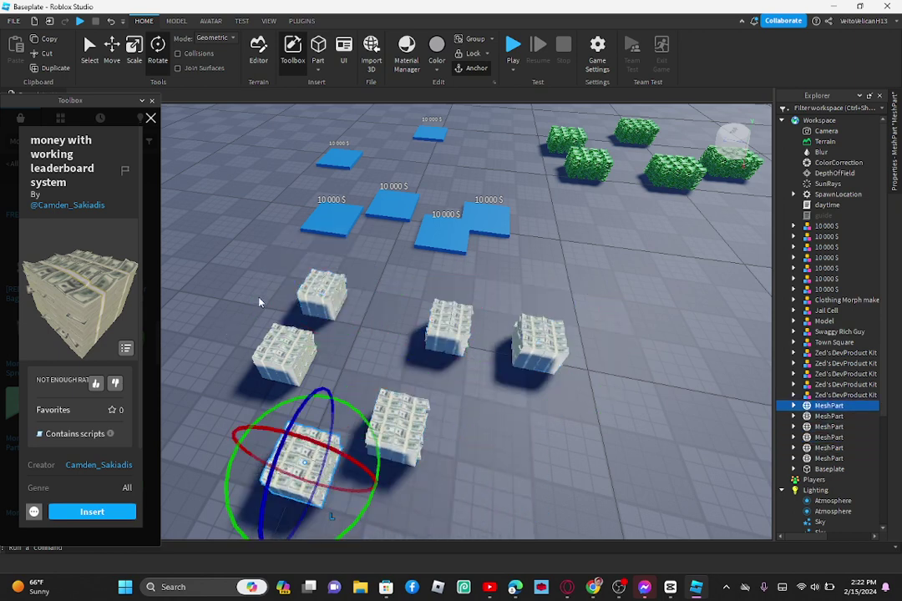
Step: Close the model details and search the Toolbox models for "money bath"
click(147, 120)
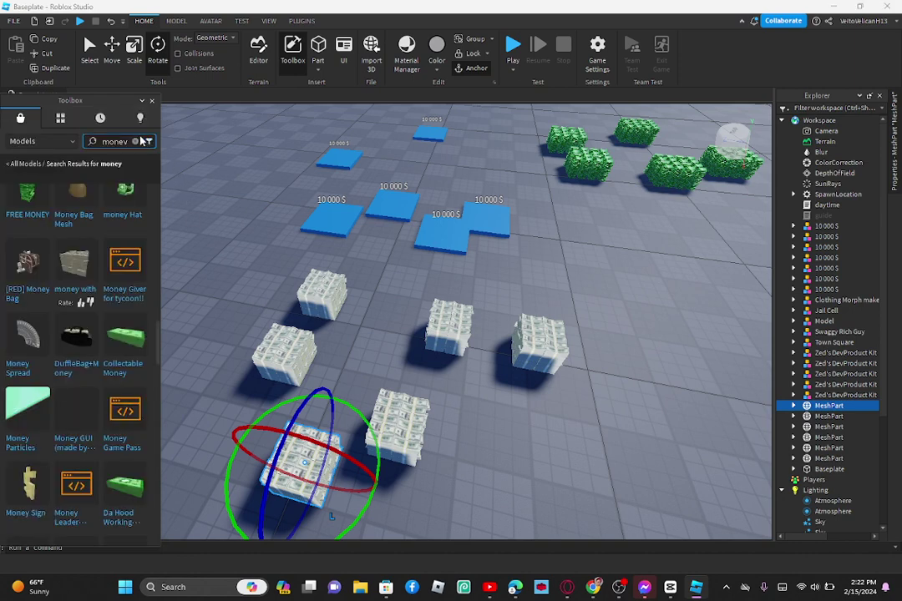
click(136, 141)
text(money)
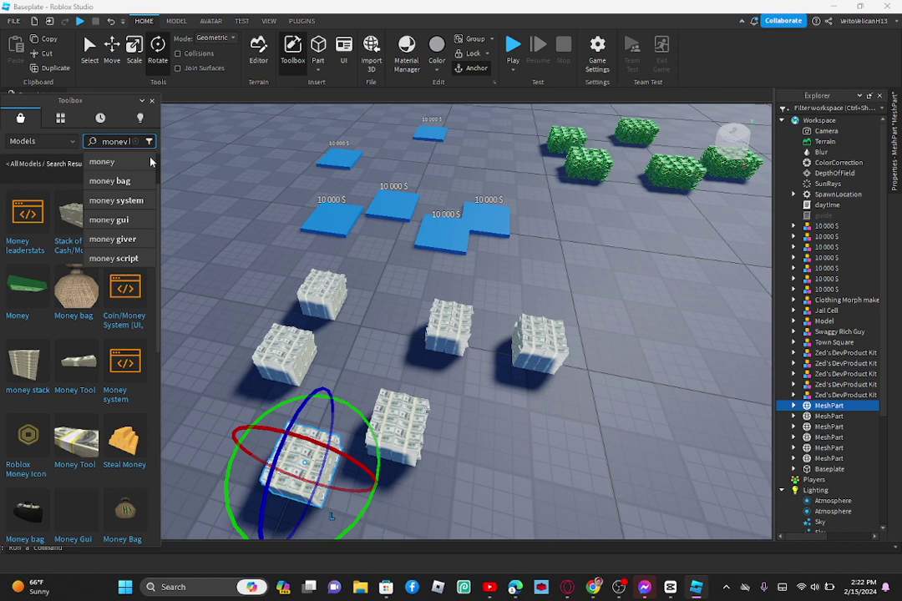
text( bath)
key(Return)
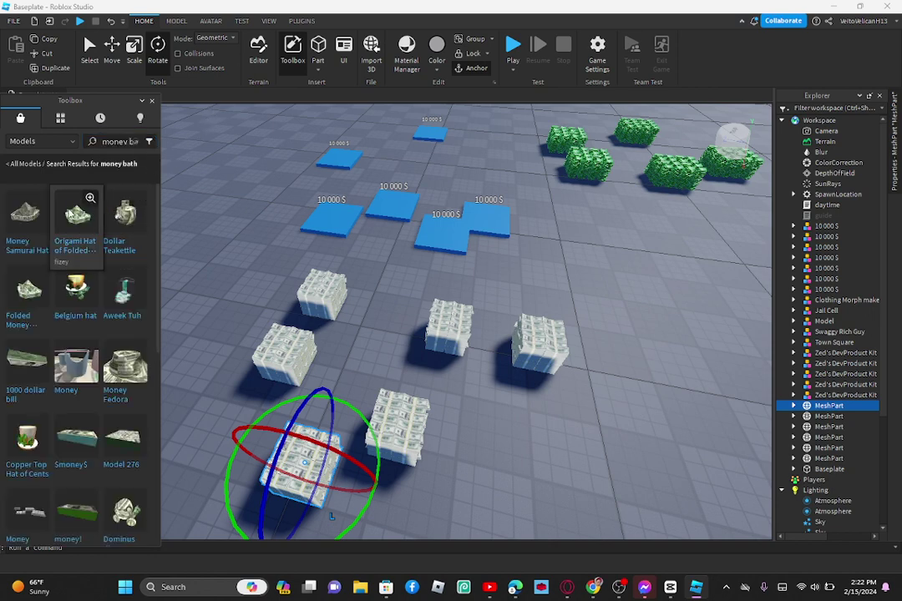
Step: Insert the "Money Samurai Hat" from the "money bath" results, inspect it among the cash blocks and close its details
click(42, 198)
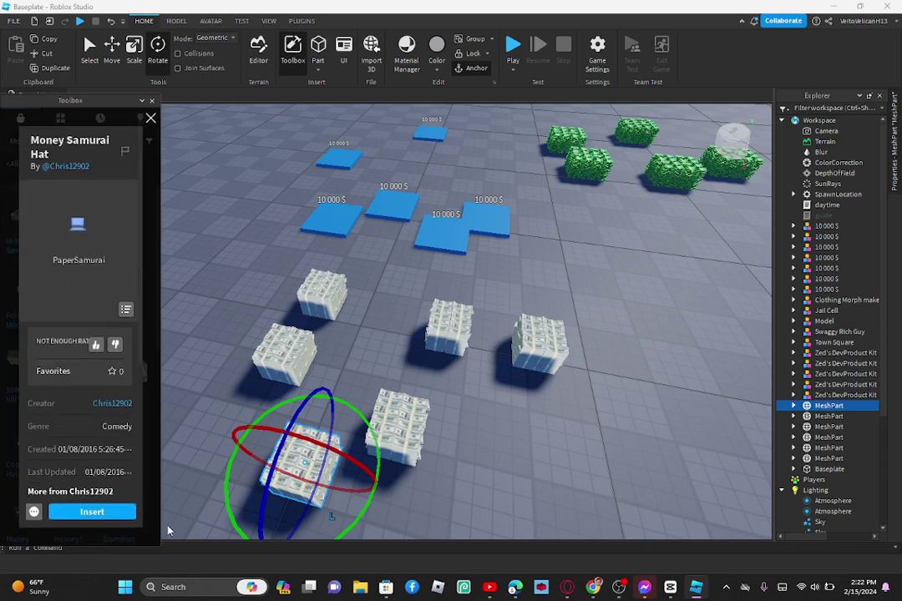
click(109, 517)
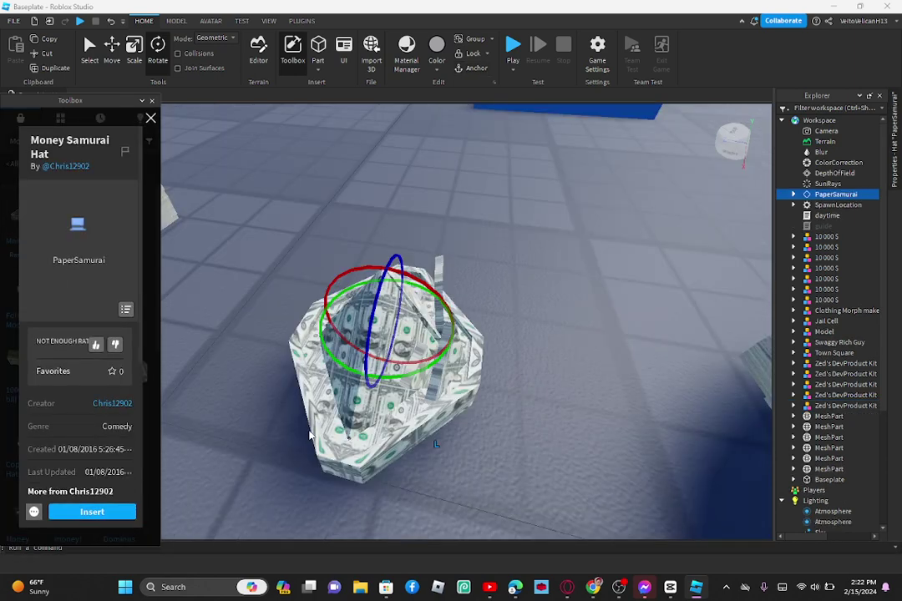
scroll(309, 435, down, 5)
scroll(309, 438, up, 3)
scroll(307, 449, up, 1)
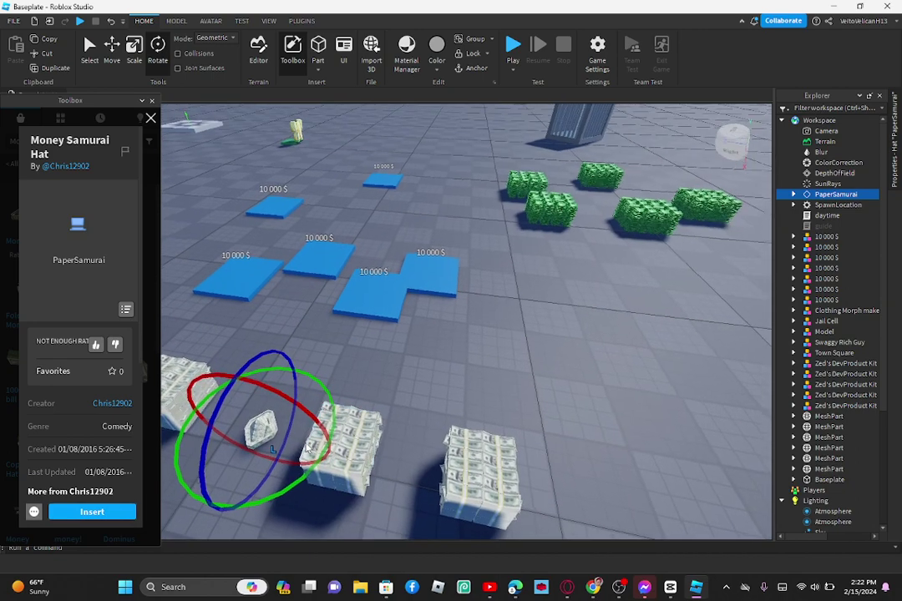
right_drag(307, 448, 306, 447)
scroll(338, 437, up, 4)
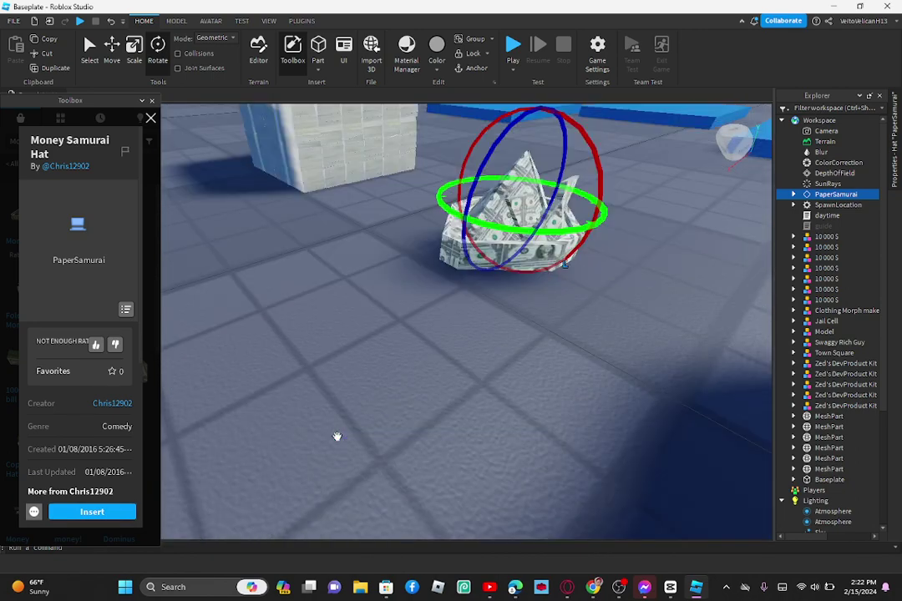
scroll(336, 436, down, 5)
click(150, 118)
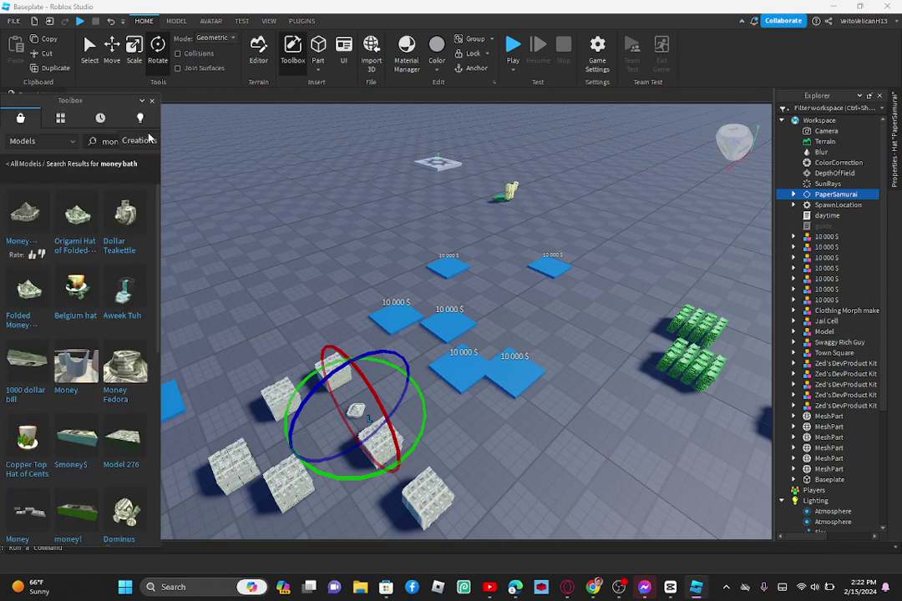
Step: Look through the "money bath" results, then search the Toolbox models for "money" again
scroll(75, 334, down, 4)
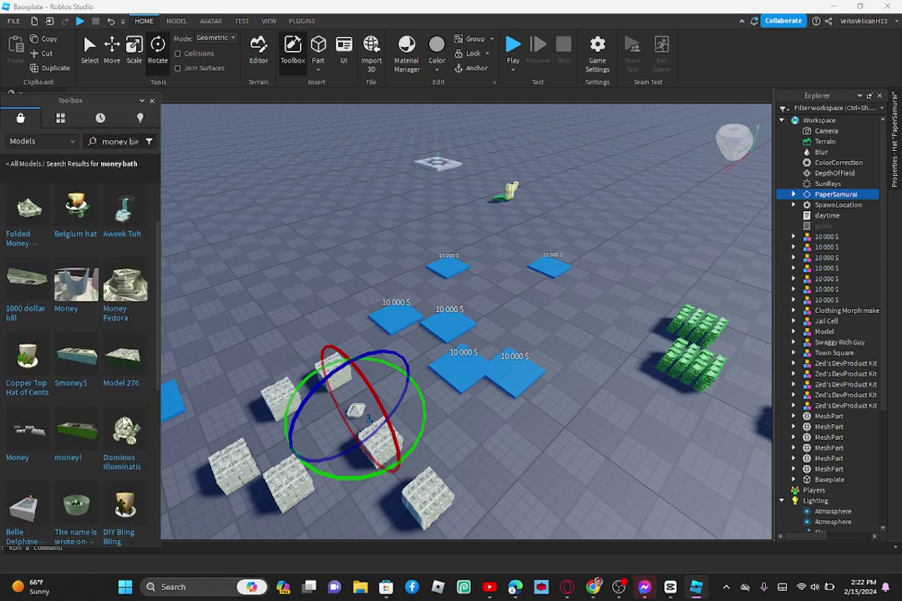
click(134, 141)
text(mol)
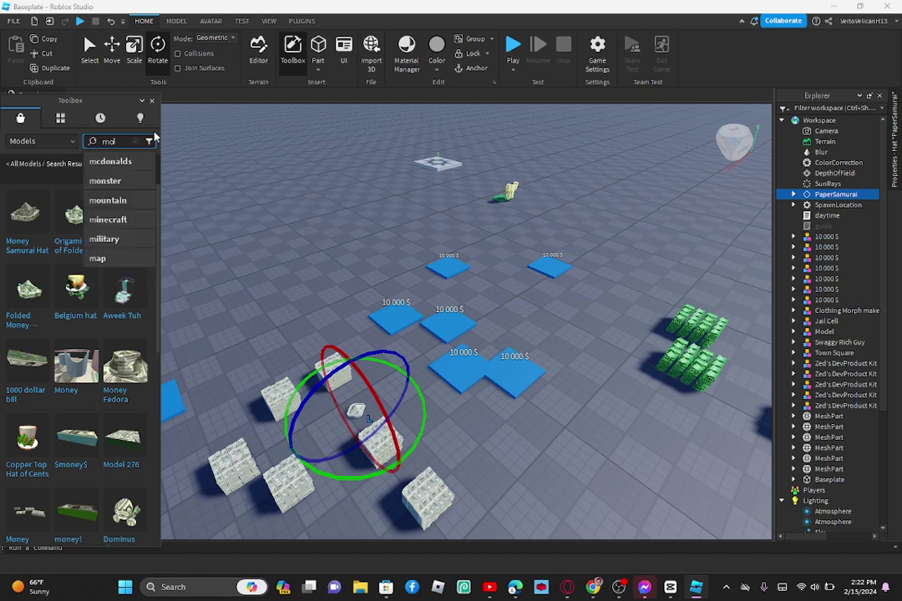
click(101, 162)
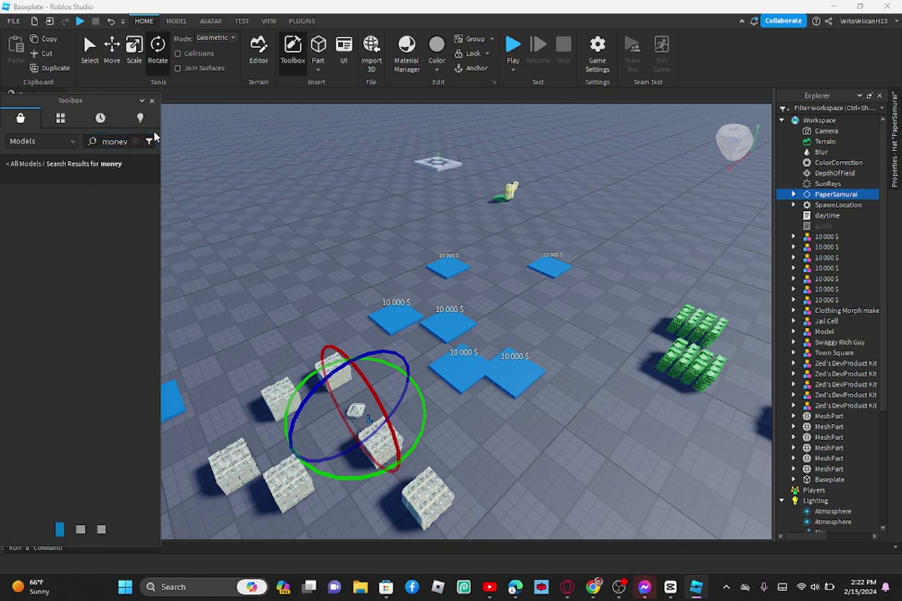
Step: Insert the "Admin room with zed's tycoon money giver" model, move it well beyond the cash blocks and close its details
scroll(106, 239, down, 10)
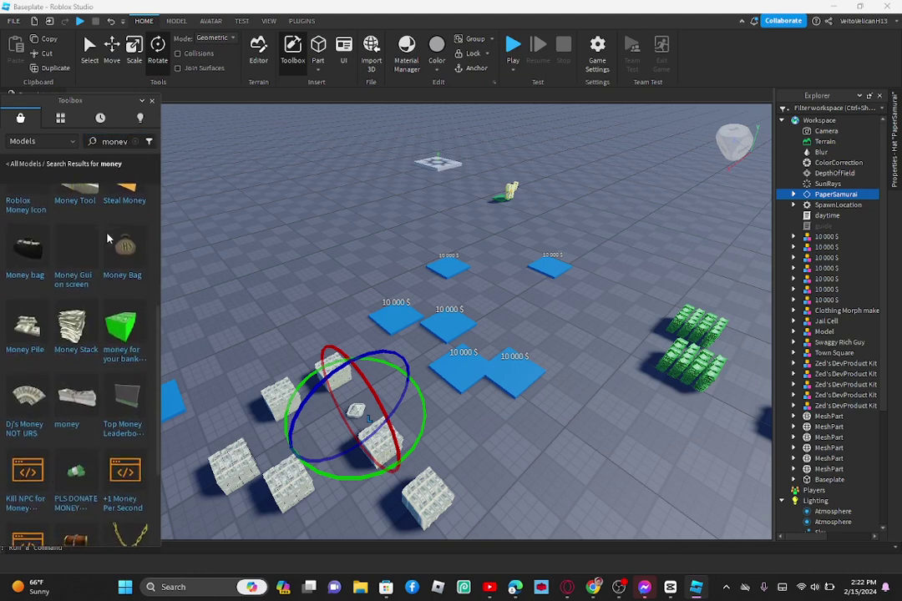
scroll(105, 242, down, 5)
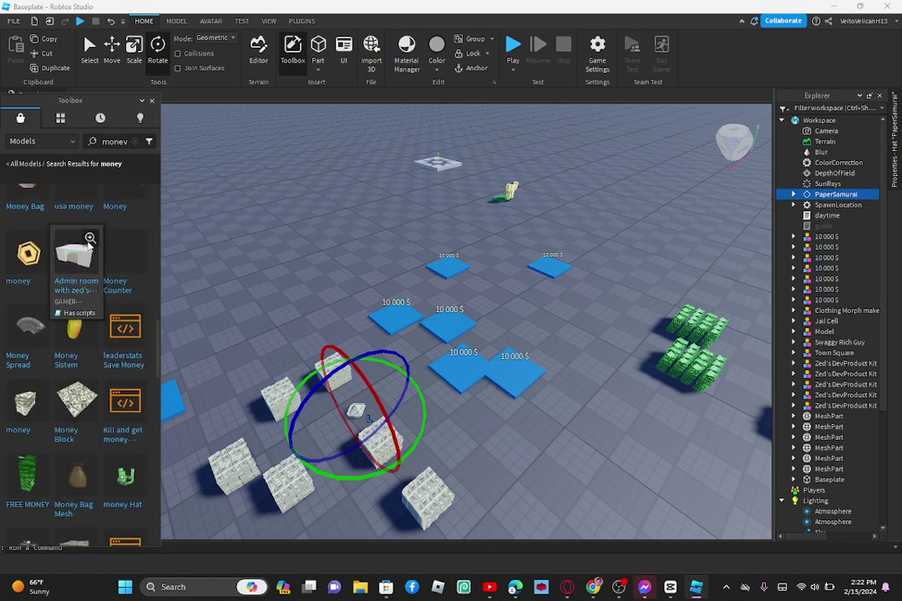
click(91, 240)
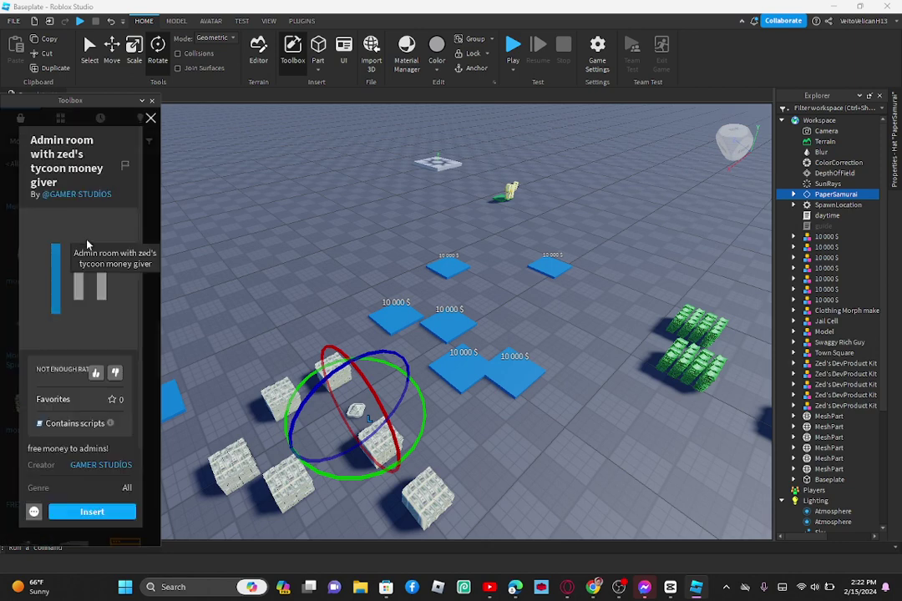
click(80, 515)
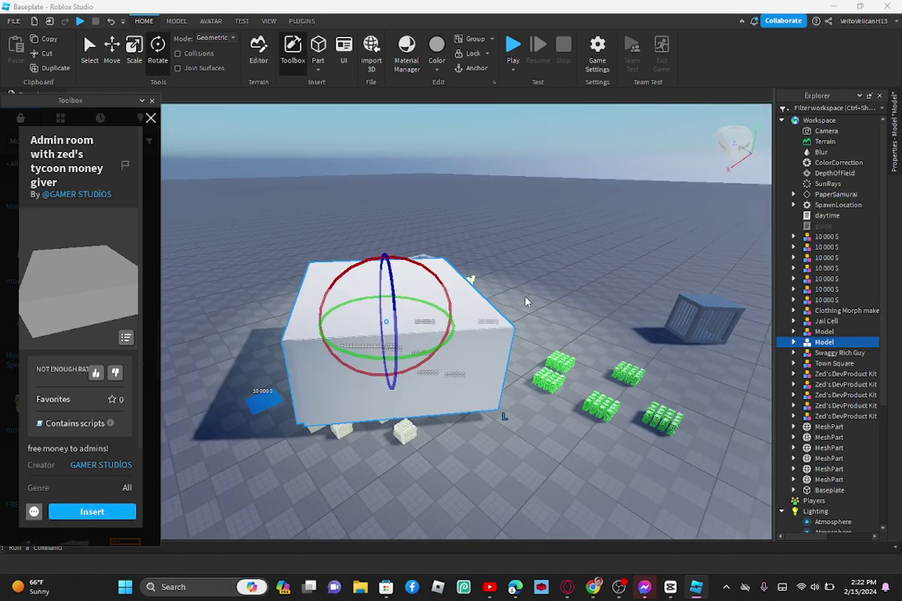
right_drag(527, 300, 526, 295)
drag(496, 365, 397, 266)
key(ctrl+4)
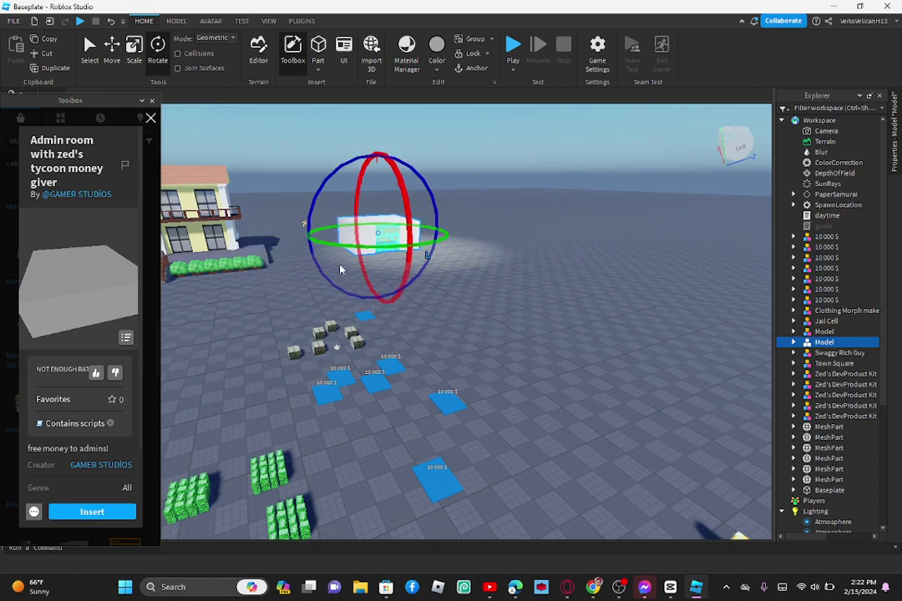
click(148, 117)
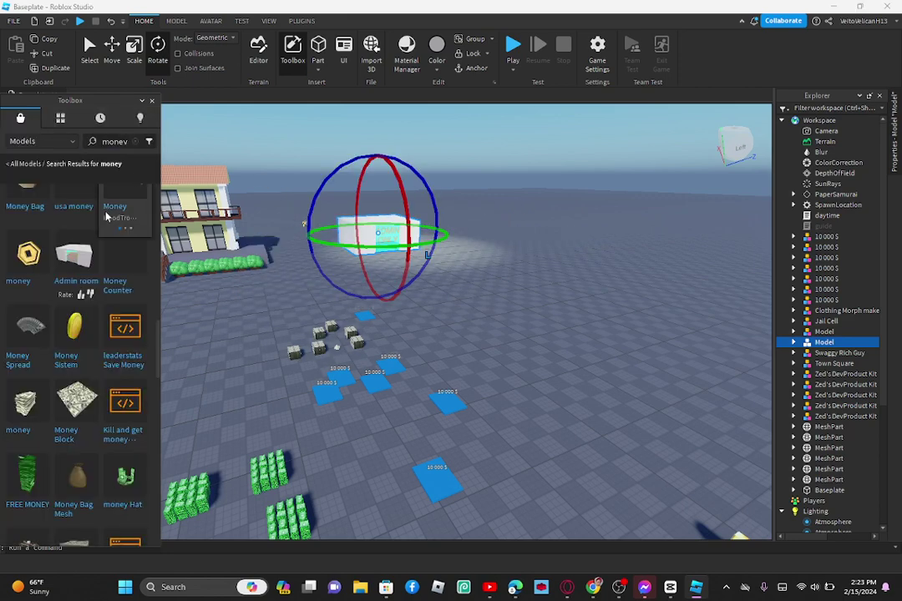
Step: Browse further through the "money" results and insert the "Money" model of a banded hundred-dollar bill bundle
scroll(83, 293, down, 1)
scroll(78, 249, down, 10)
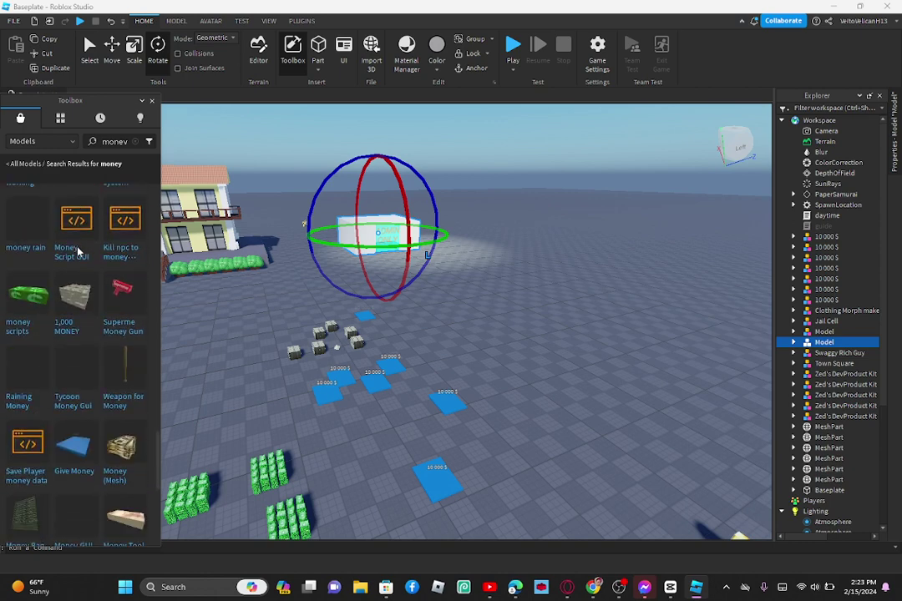
scroll(77, 249, down, 3)
scroll(66, 209, up, 5)
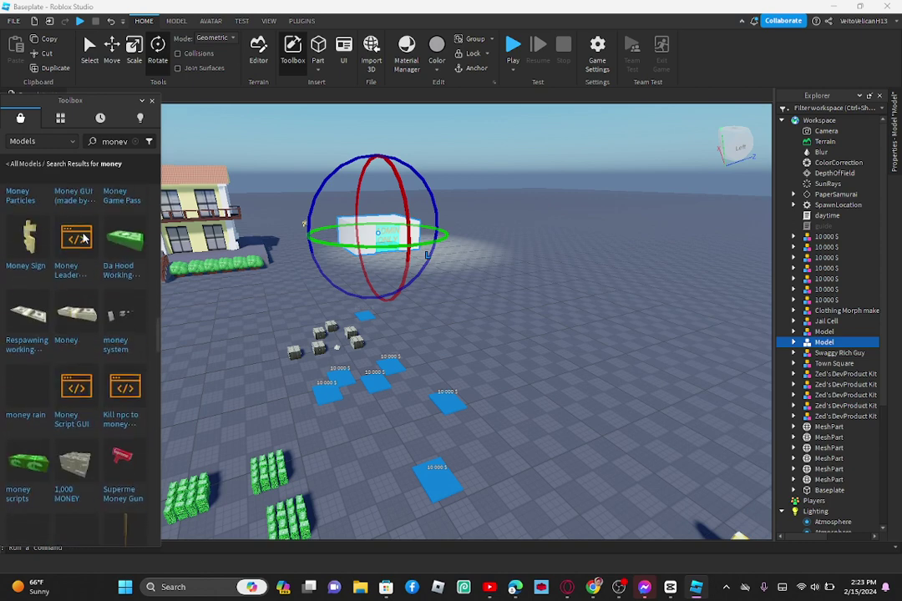
scroll(83, 240, up, 1)
click(90, 313)
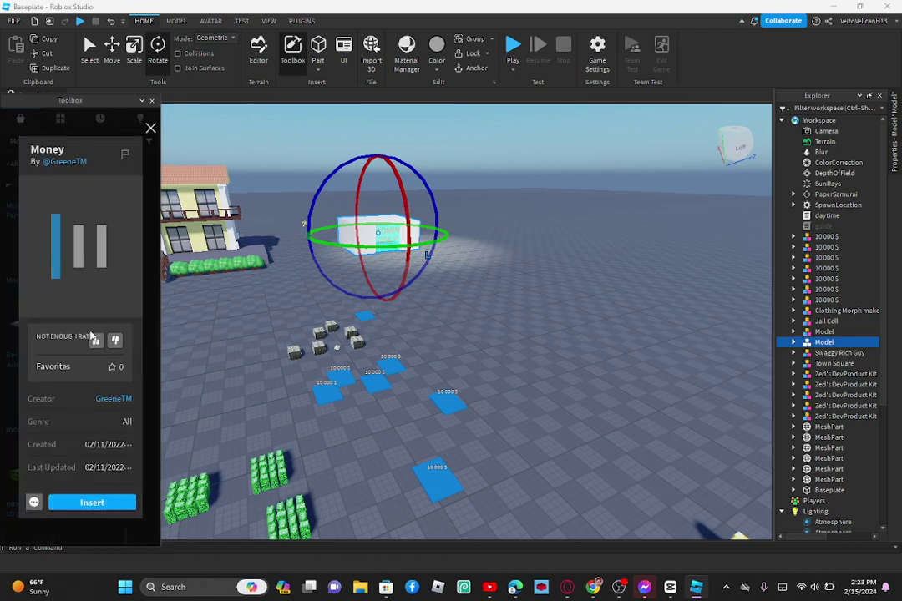
click(92, 512)
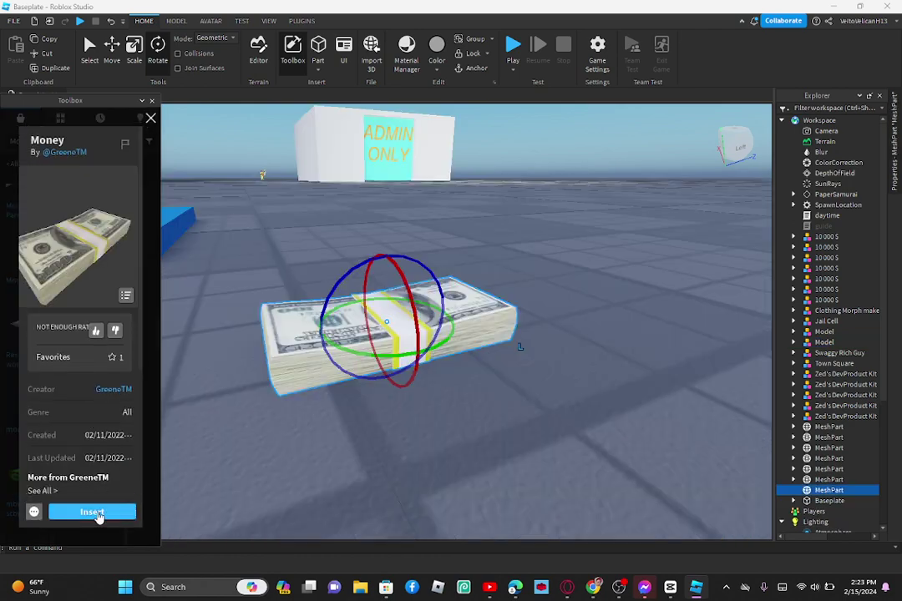
Step: Insert many more copies of the banded "Money" bundle to build a tall stack
click(99, 517)
click(98, 517)
click(99, 517)
click(99, 518)
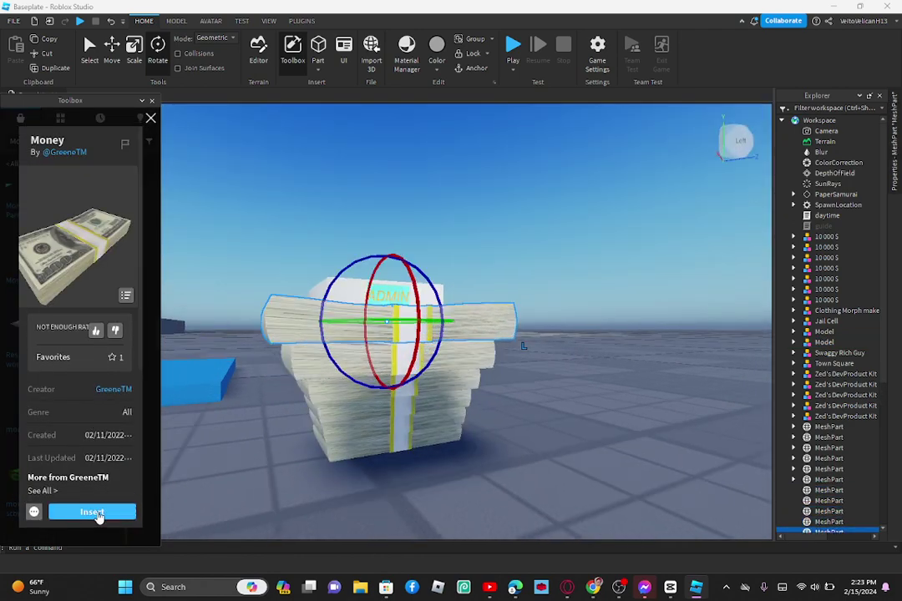
click(98, 517)
click(99, 517)
click(99, 517)
click(92, 512)
click(92, 512)
click(92, 512)
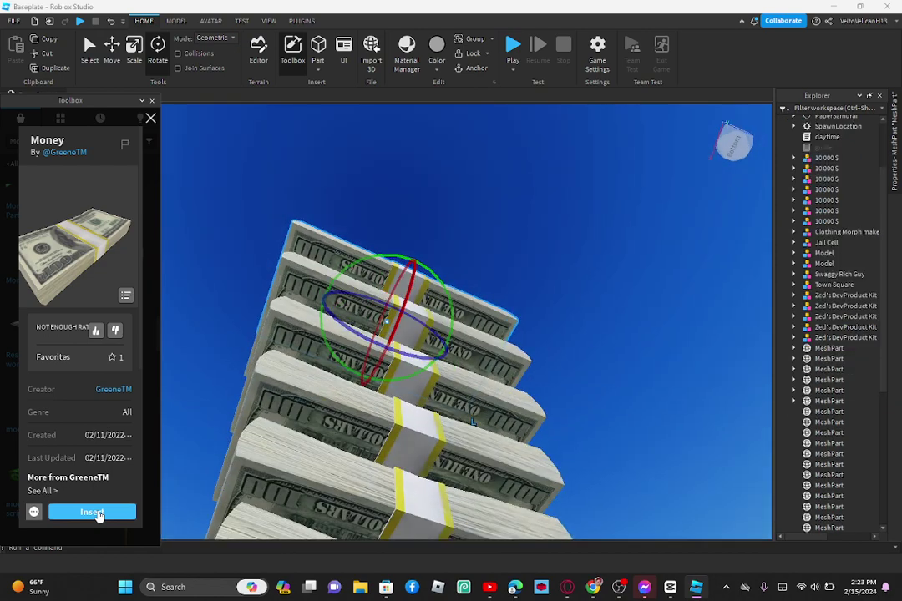
click(92, 512)
click(93, 512)
click(93, 512)
click(93, 512)
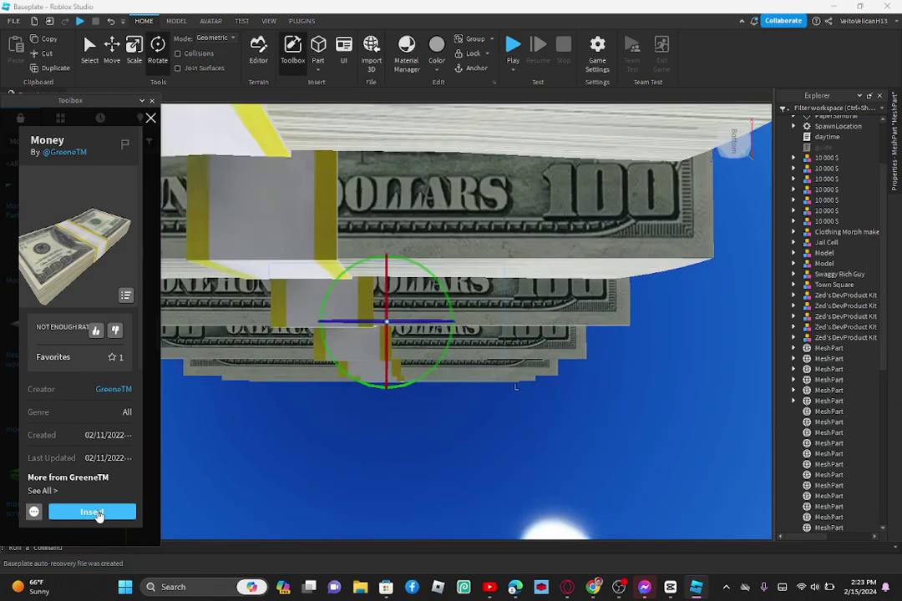
click(93, 512)
click(94, 512)
click(93, 512)
click(94, 512)
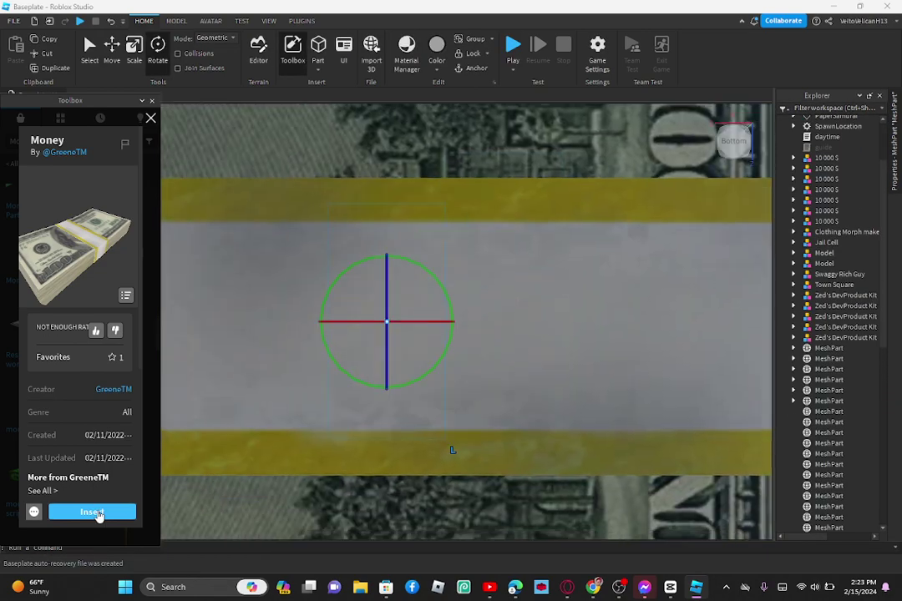
click(94, 512)
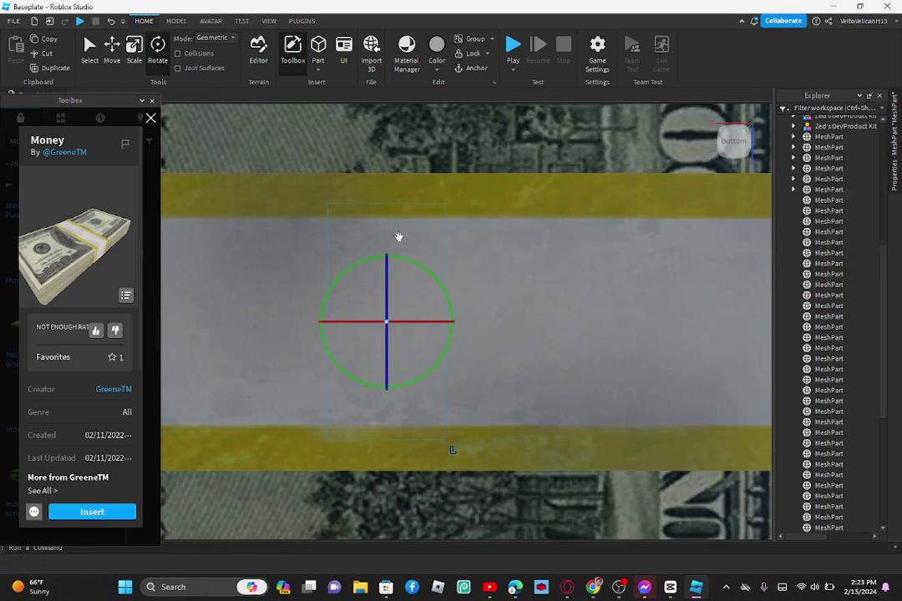
Step: Inspect the tall stack of money bundles from several distances and close the model's details
right_drag(400, 238, 376, 237)
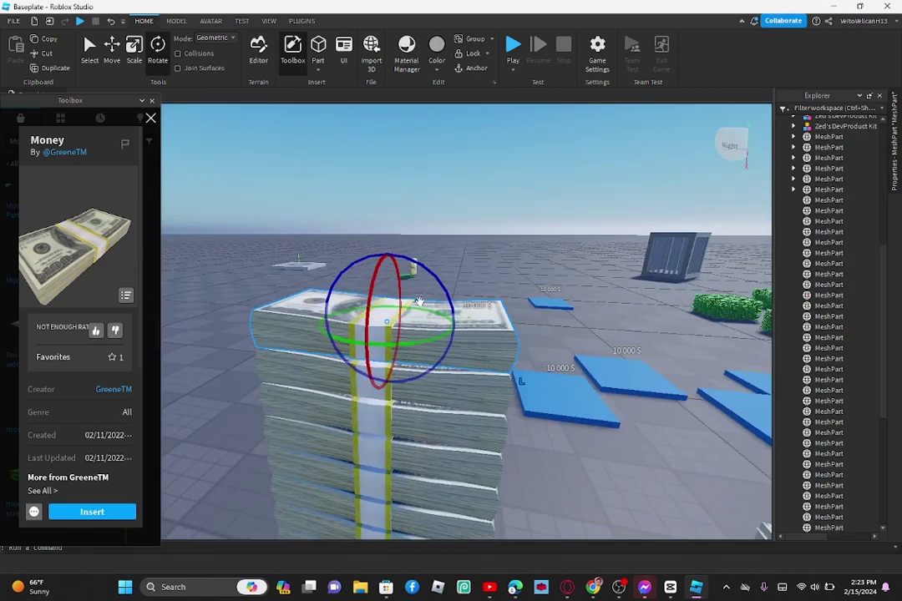
scroll(478, 368, down, 6)
scroll(366, 368, up, 7)
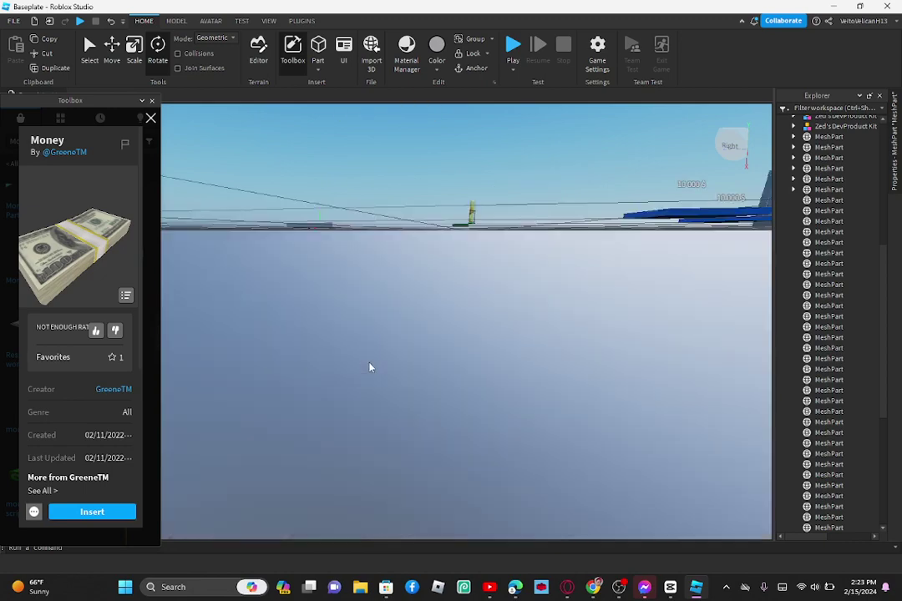
key(f)
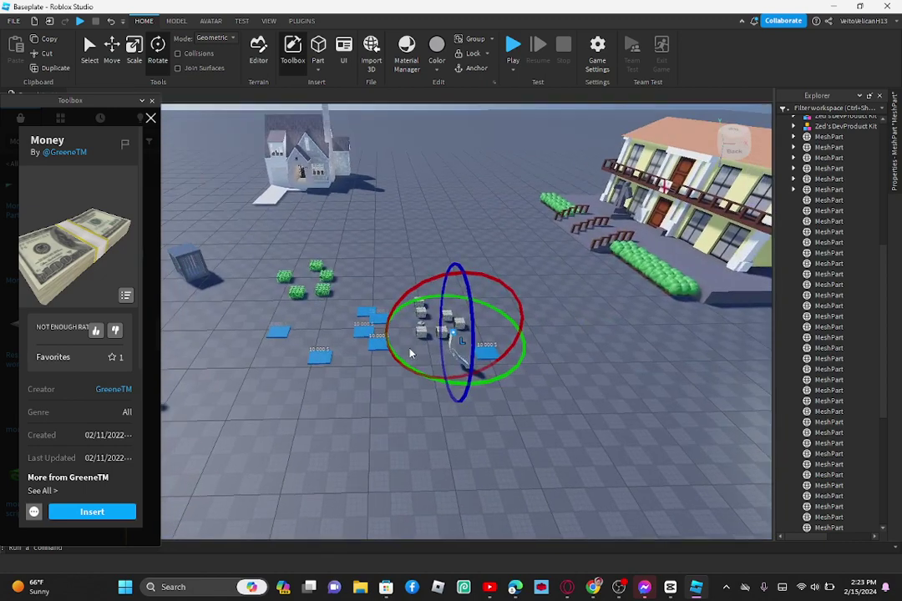
scroll(410, 355, up, 4)
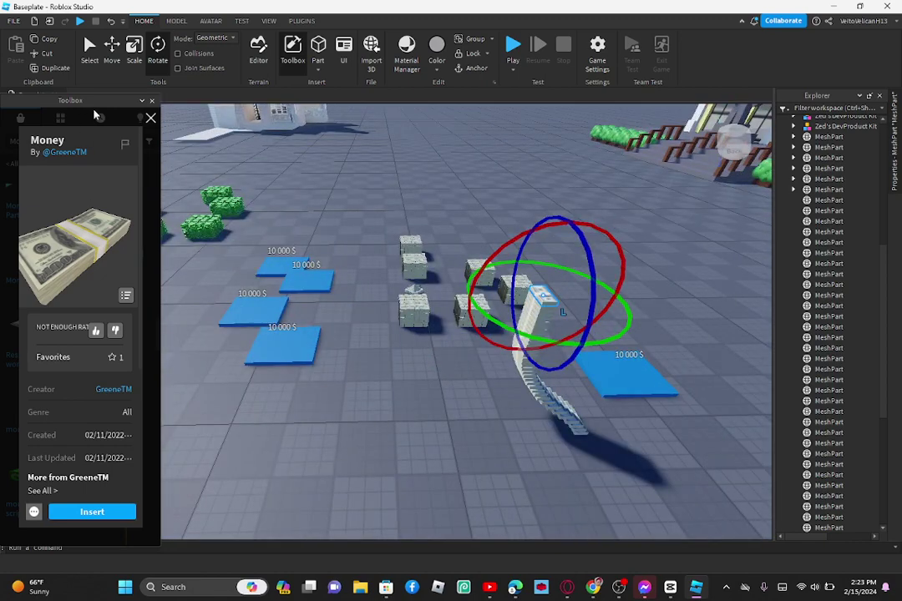
click(151, 118)
Step: Insert the "Money Machine" from the "money" results and place it beyond the money giver plates, towards the white house
scroll(87, 401, down, 6)
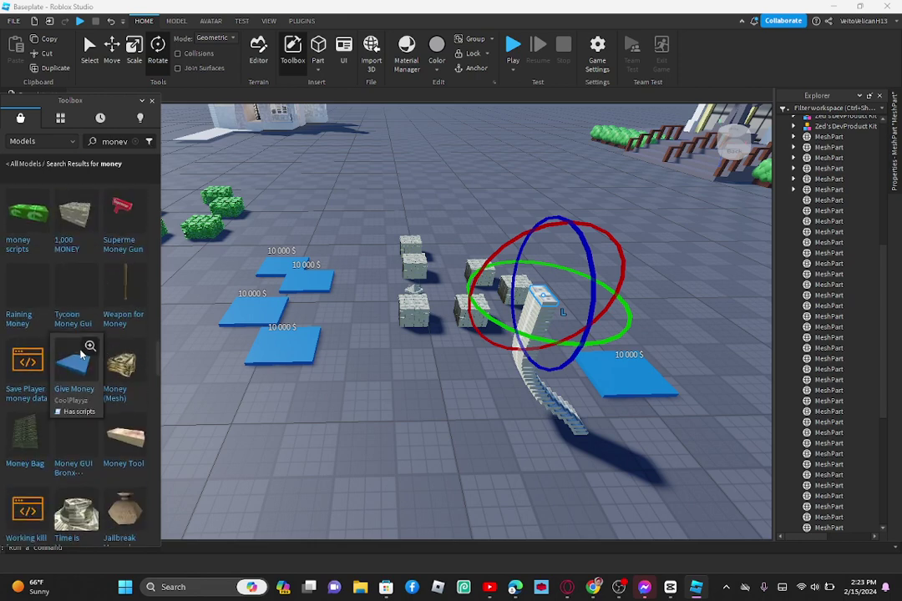
scroll(81, 405, up, 4)
scroll(83, 405, down, 12)
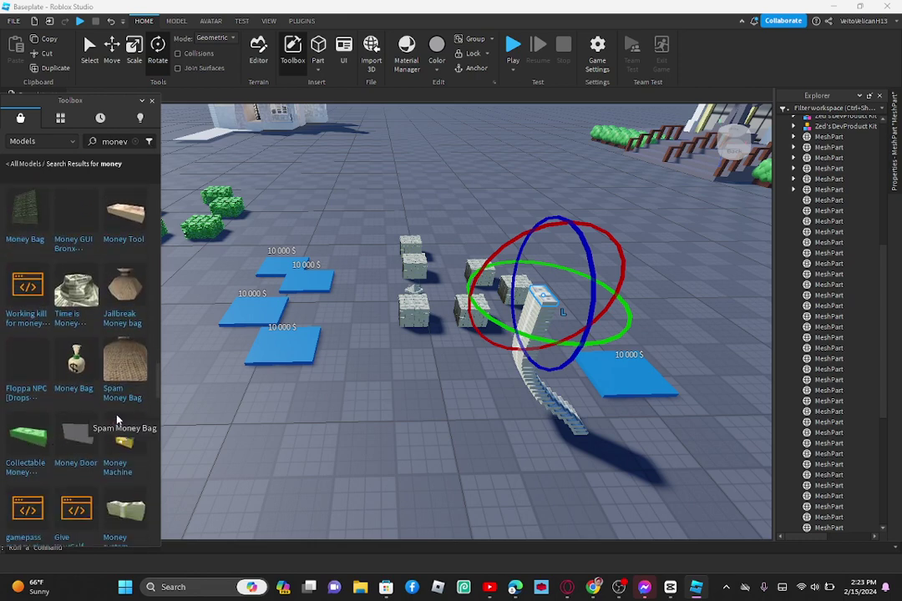
scroll(107, 411, up, 3)
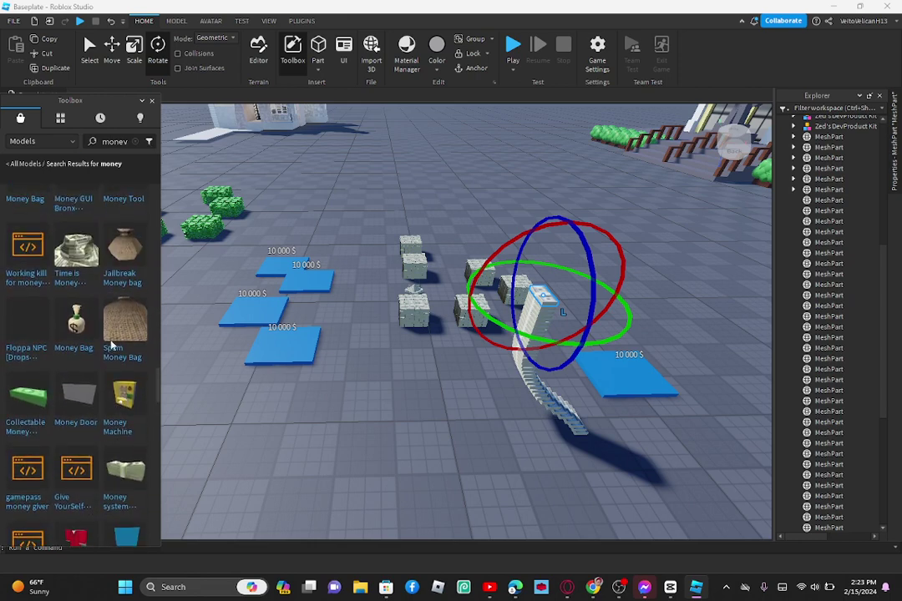
click(139, 381)
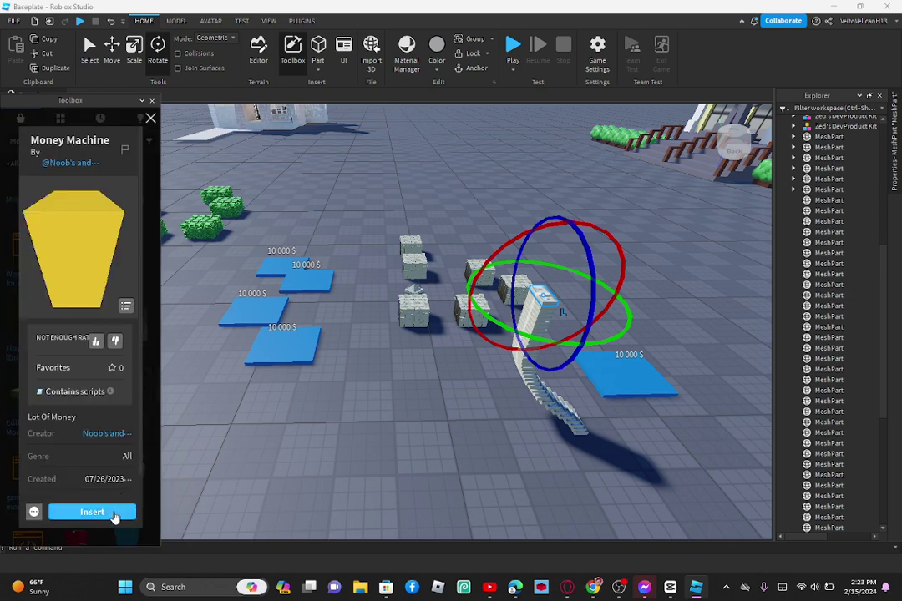
click(115, 516)
drag(356, 405, 330, 264)
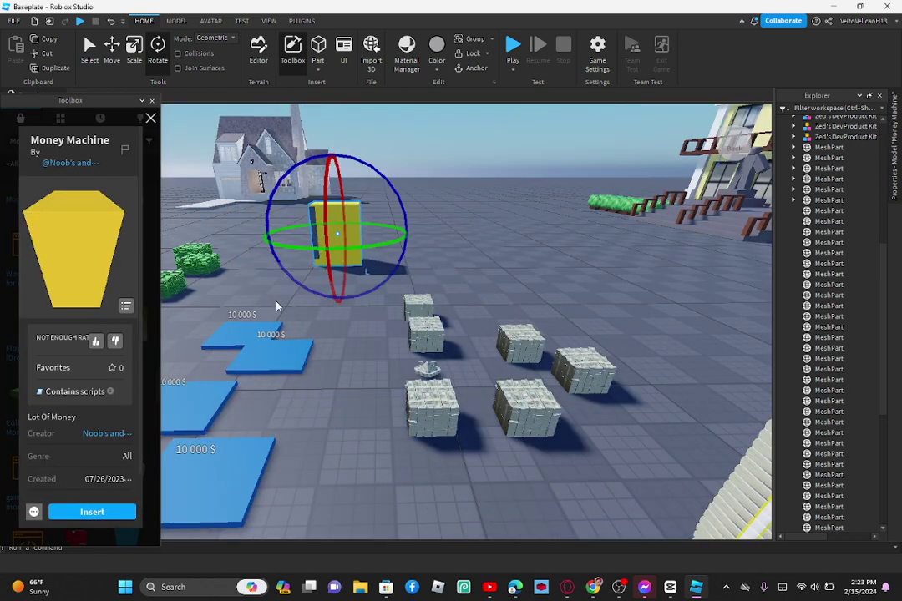
Step: Insert two more Money Machines and spread them out behind the blue money giver plates
click(117, 516)
click(117, 517)
right_drag(340, 167, 361, 209)
drag(366, 398, 289, 238)
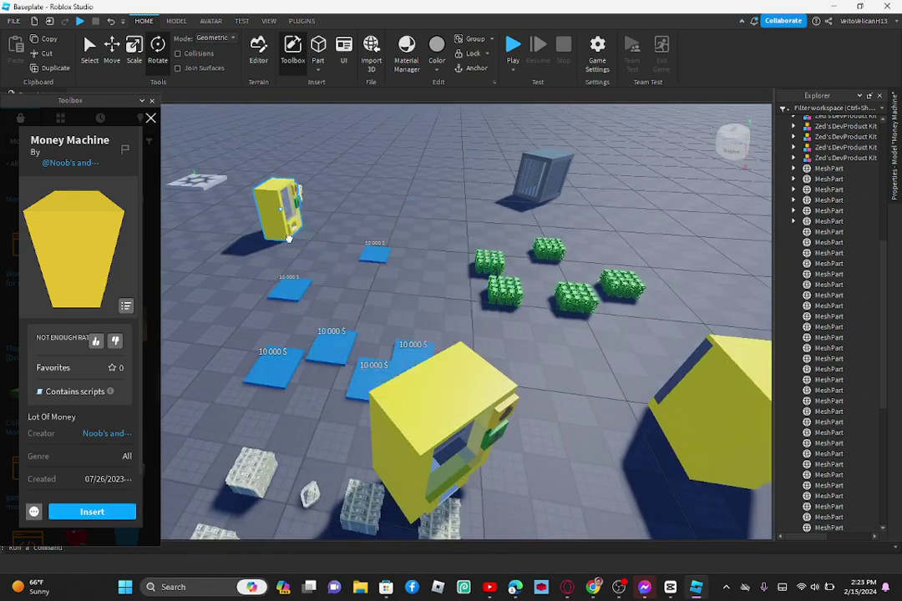
drag(408, 368, 416, 234)
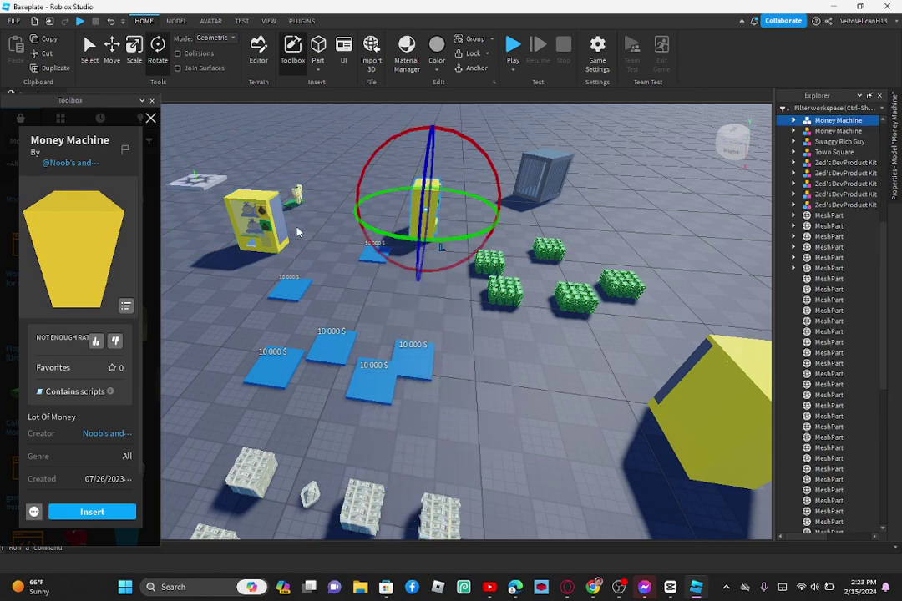
Step: Look over the placed machines and the whole baseplate layout, closing the model details and clearing the Toolbox search
scroll(297, 232, up, 5)
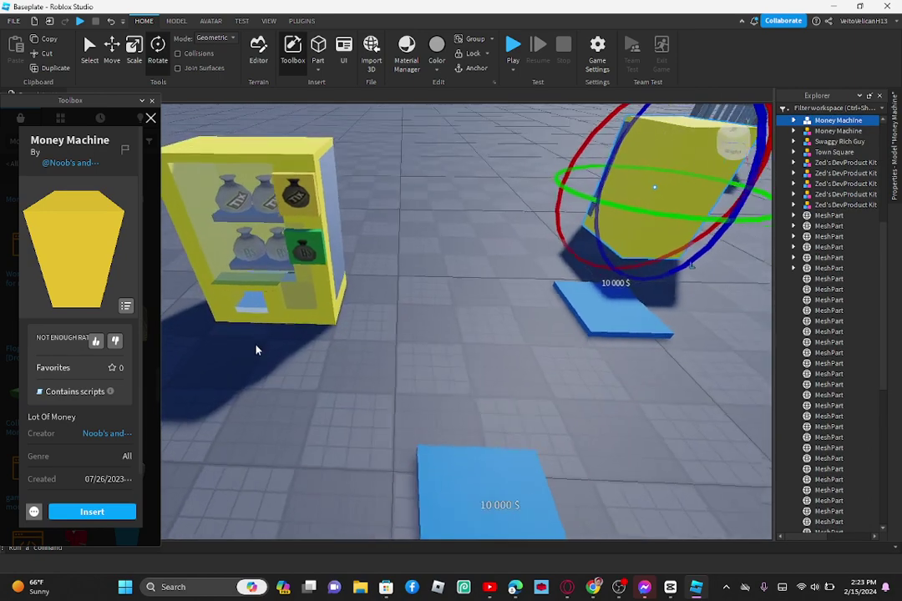
scroll(257, 351, down, 10)
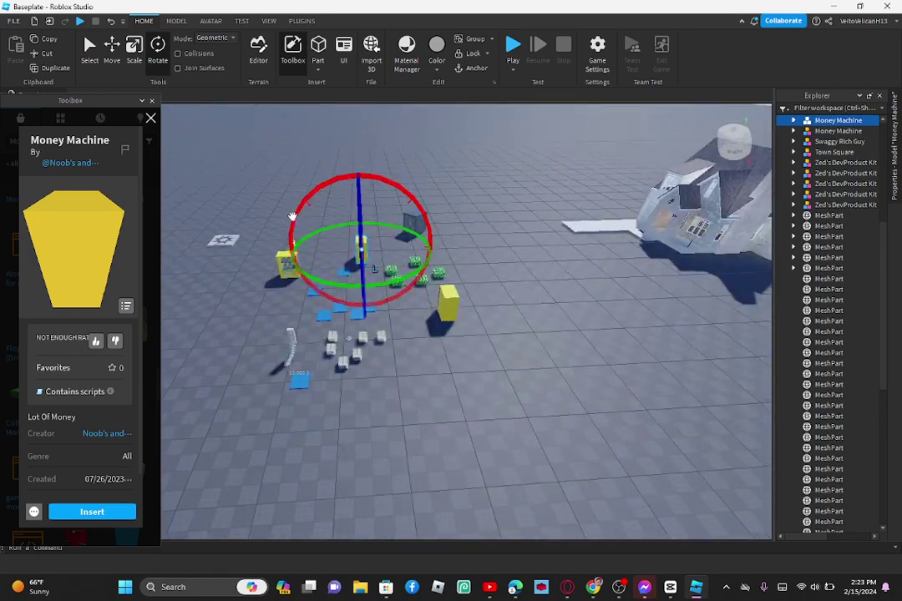
scroll(292, 216, down, 4)
scroll(265, 184, up, 2)
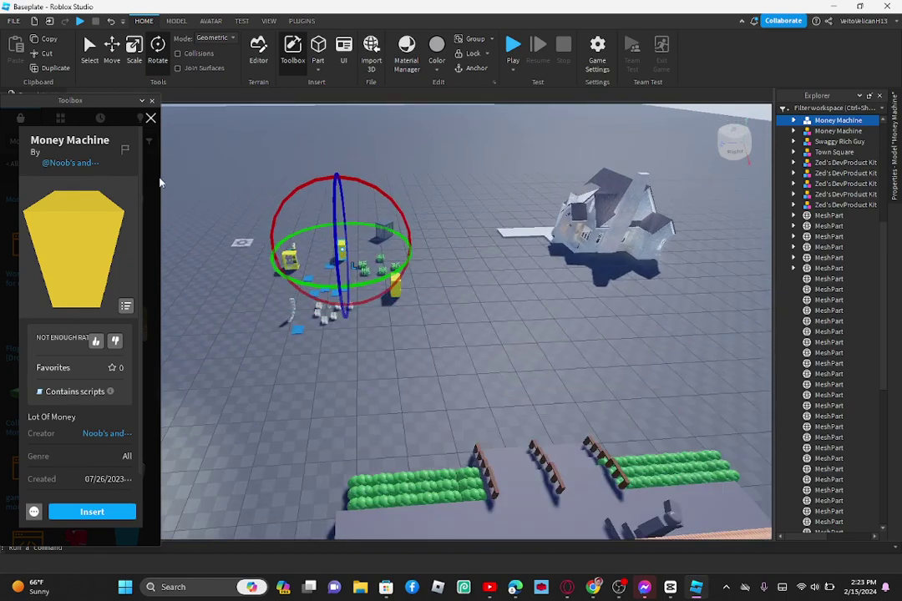
click(151, 118)
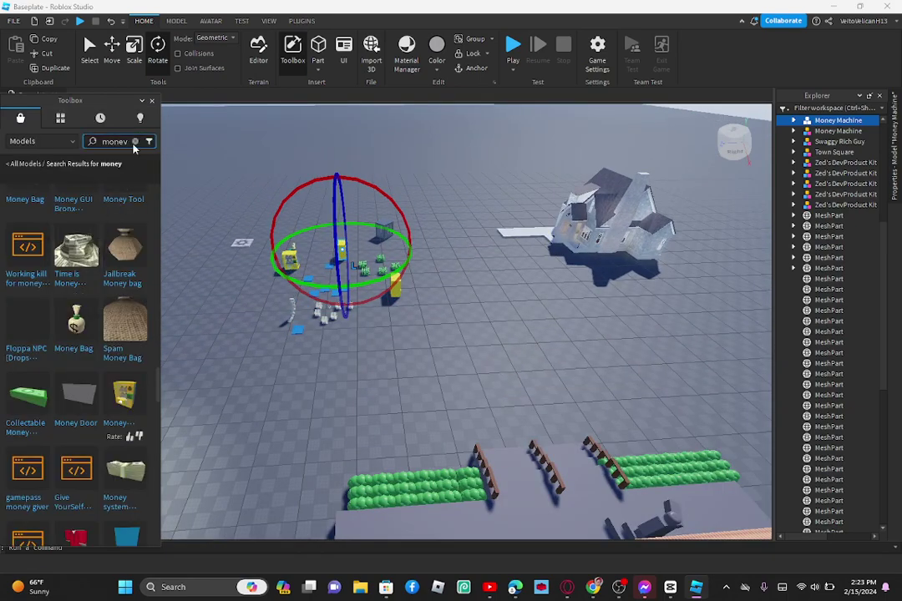
click(135, 142)
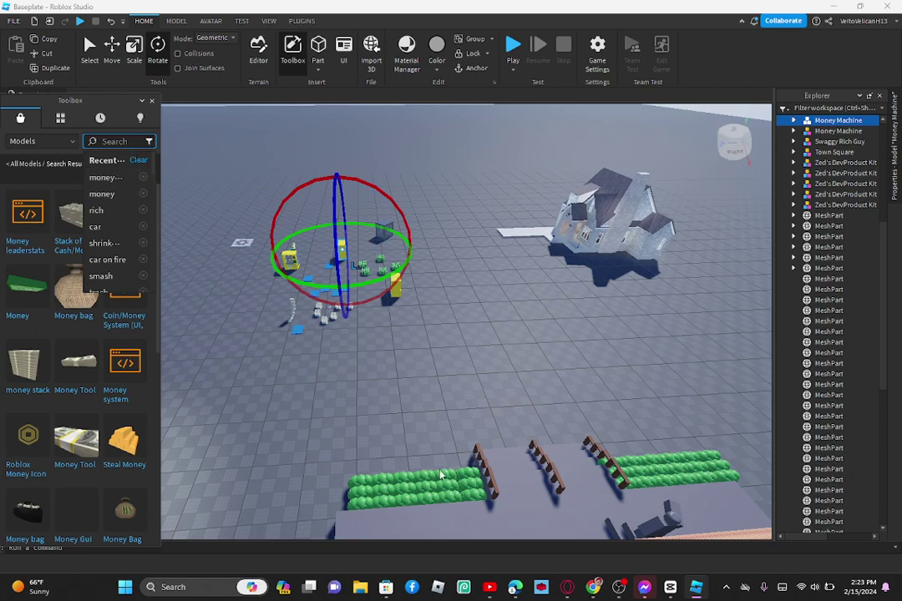
scroll(460, 392, down, 3)
scroll(461, 391, up, 4)
right_drag(461, 391, 462, 392)
scroll(384, 377, up, 2)
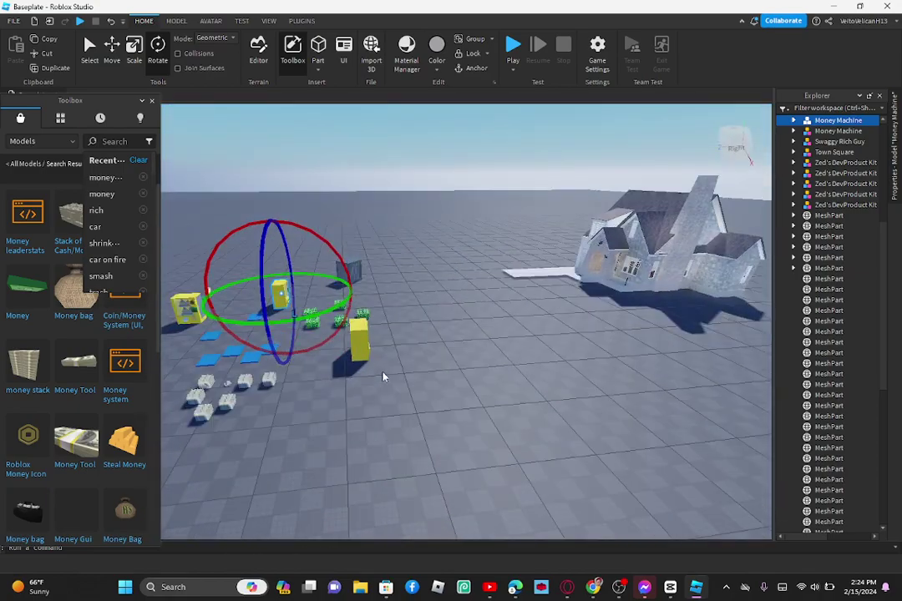
right_drag(386, 377, 389, 371)
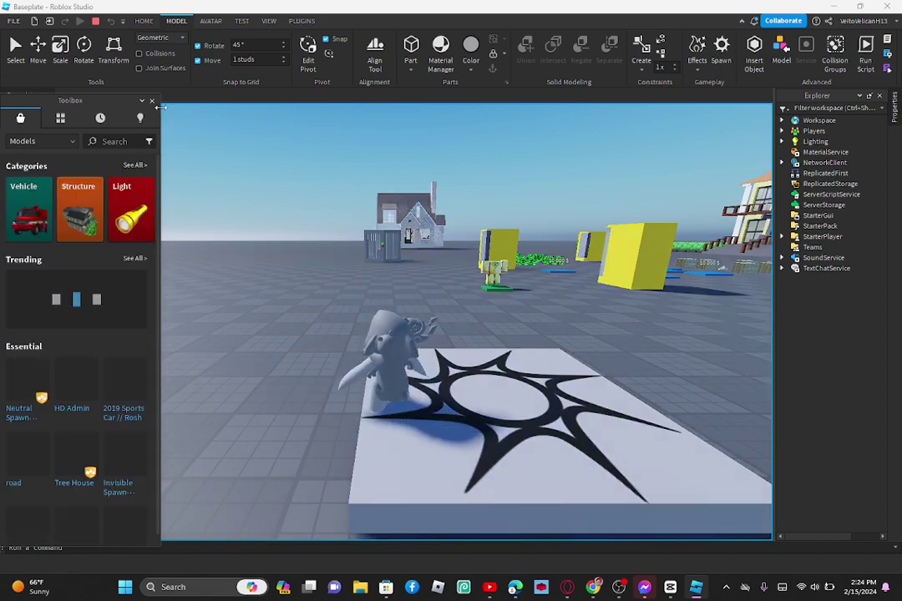
Step: Close the Toolbox and Explorer to enlarge the play test, and walk the character to the cash blocks
click(152, 100)
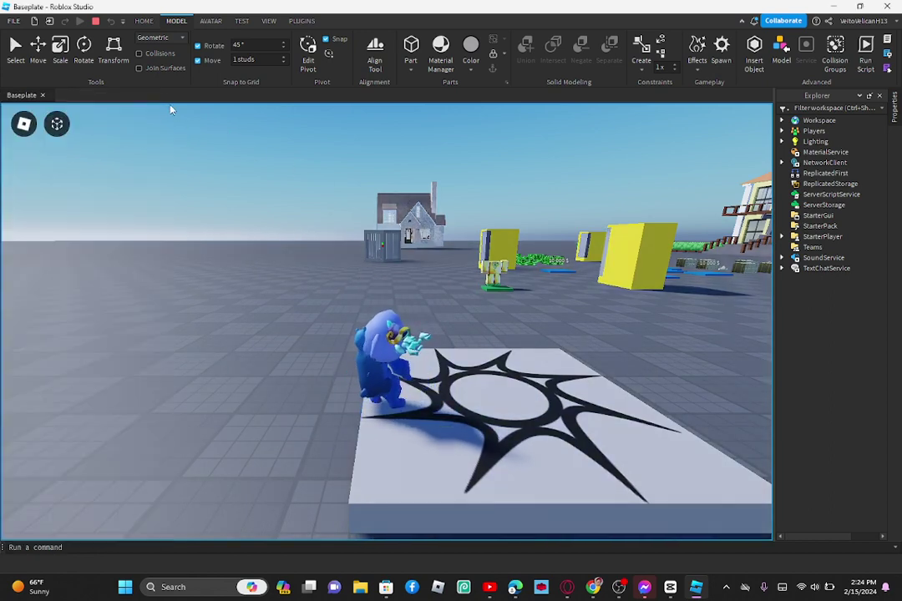
click(880, 96)
right_drag(594, 240, 594, 244)
key(w)
key(w)
key(w)
key(w)
key(w)
key(w)
key(w)
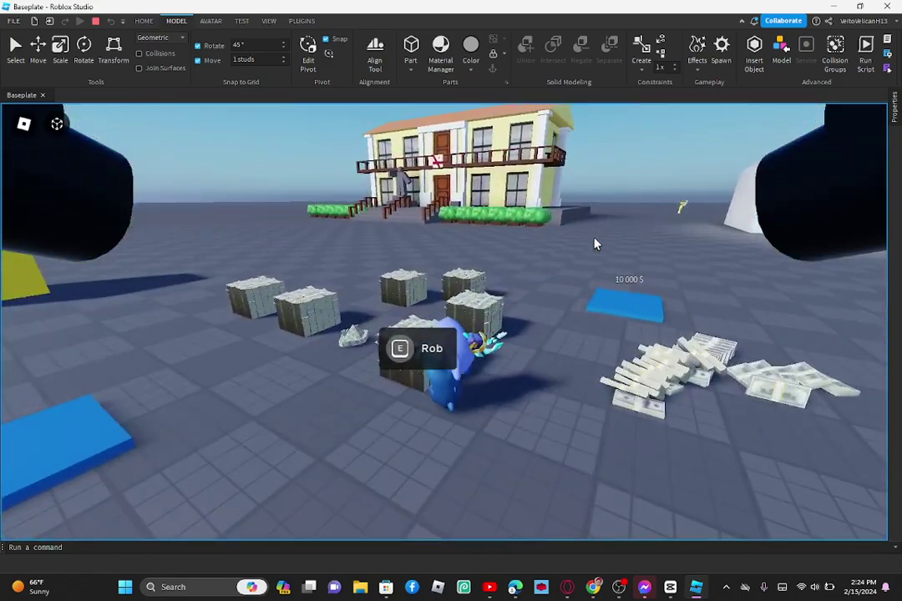
Step: Walk the character from one cash block to the next in the play test and rob each block
key(w)
key(space)
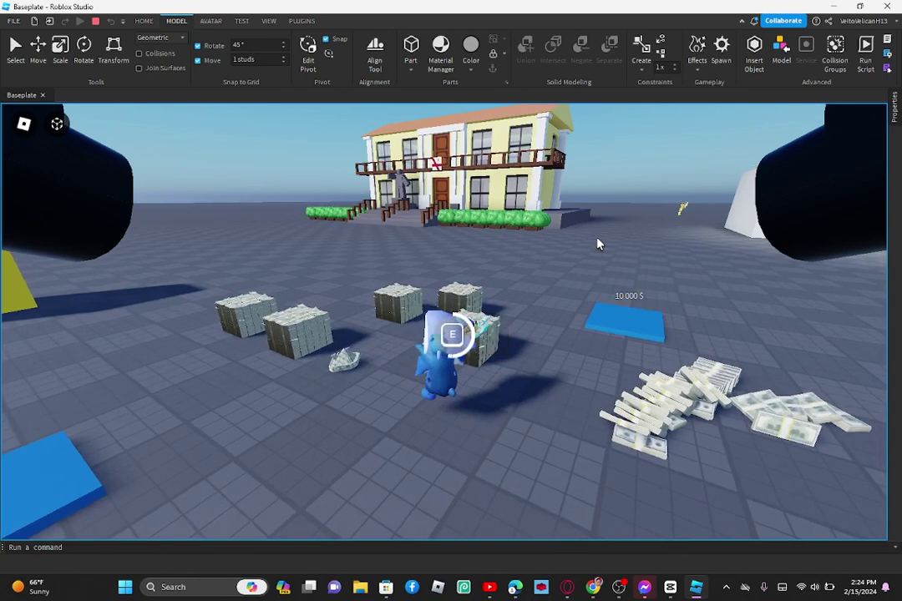
key(w)
key(e)
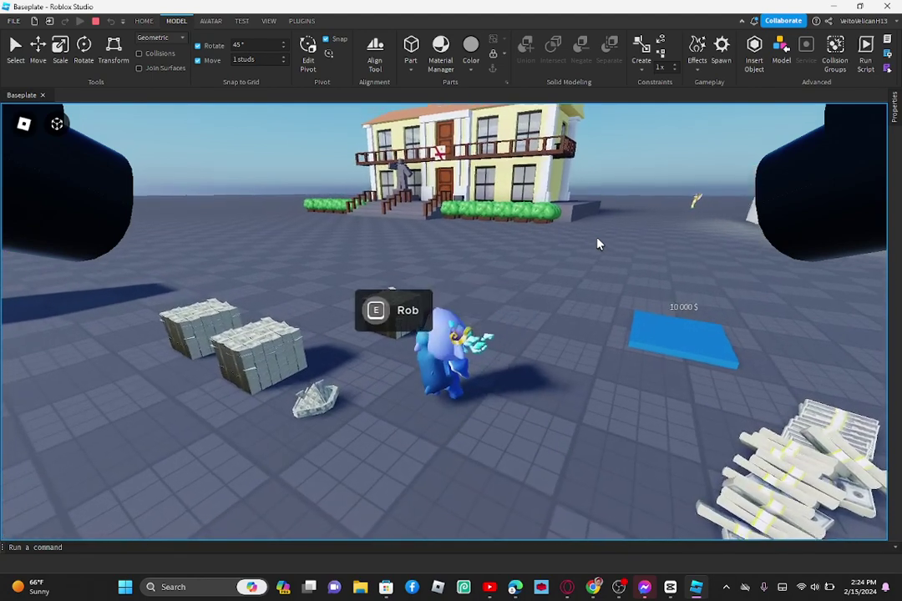
key(w)
right_drag(597, 244, 598, 244)
key(e)
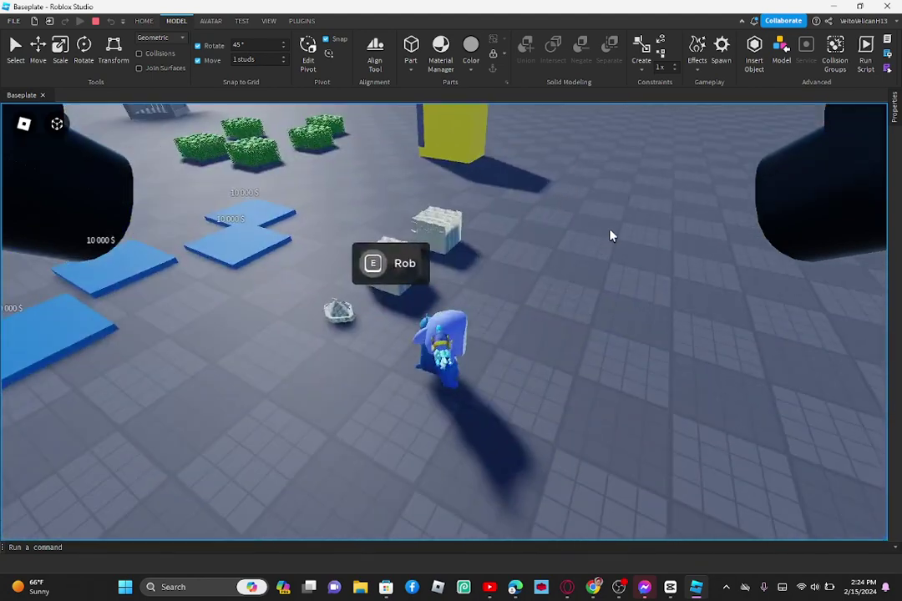
key(e)
key(w)
key(e)
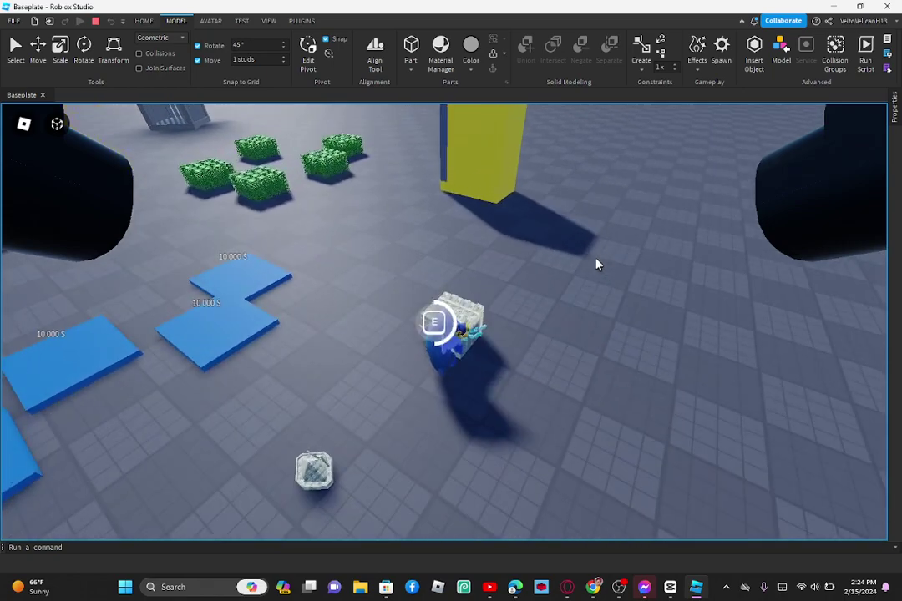
Step: Walk the character across the baseplate to the white "ADMIN ONLY" room and try to pass through its cyan door
key(w)
right_drag(595, 259, 660, 274)
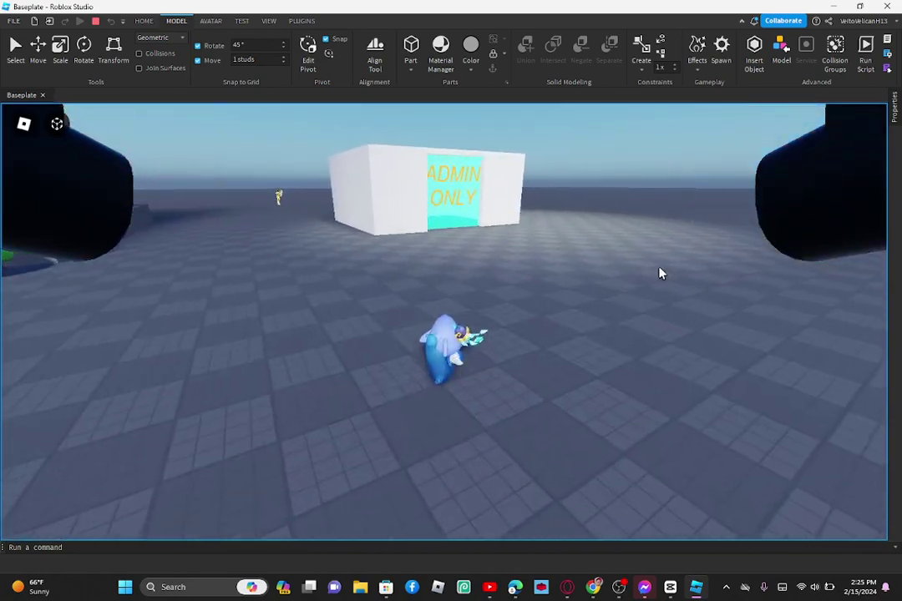
key(w)
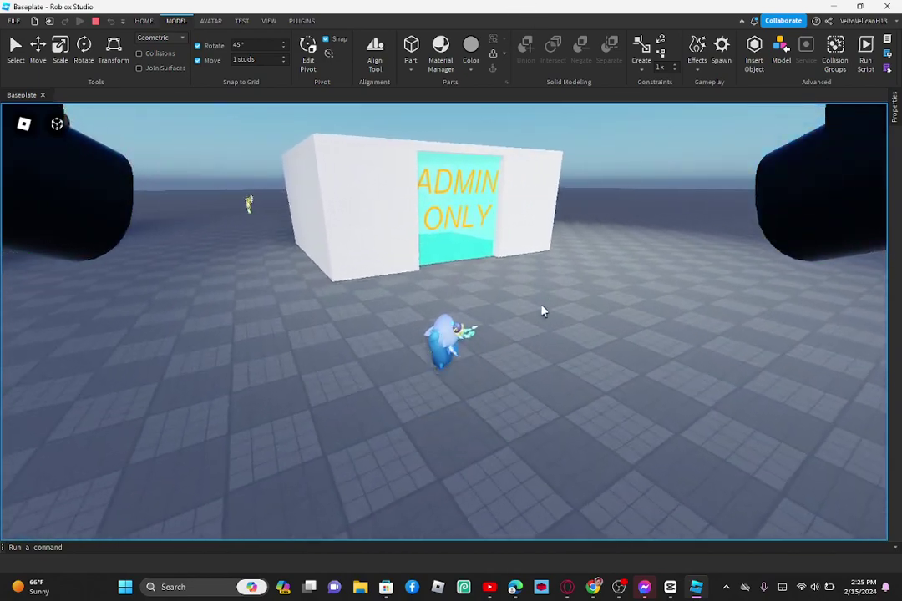
key(w)
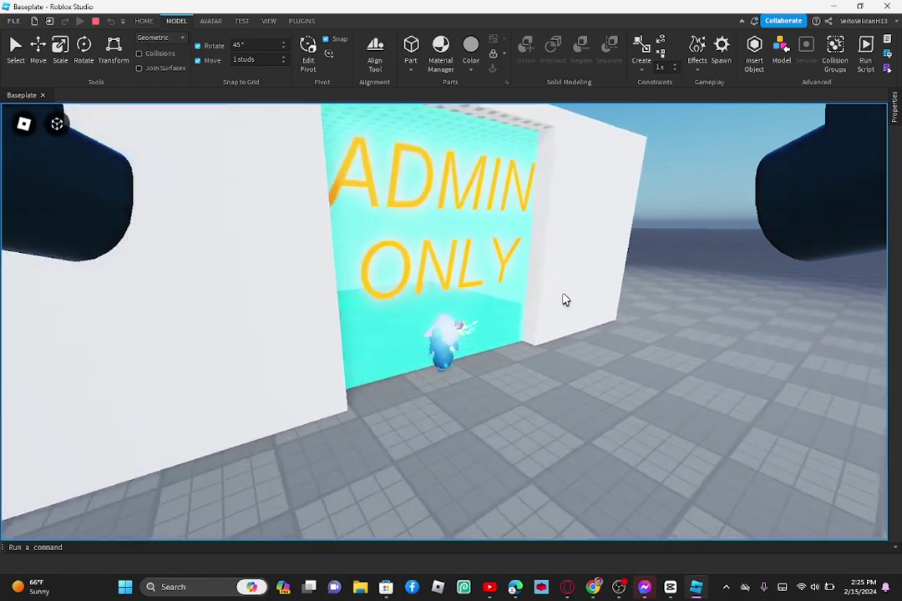
key(w)
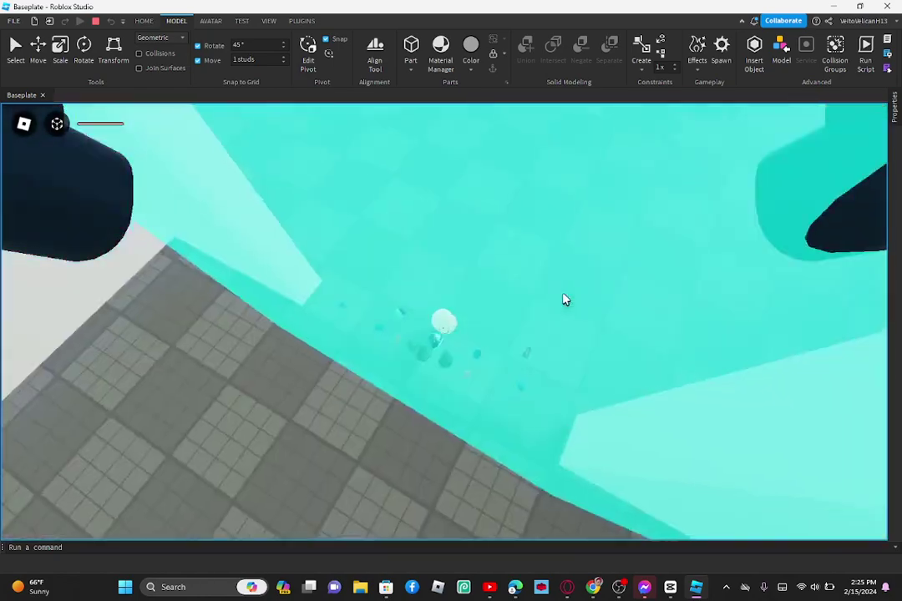
right_drag(565, 299, 565, 299)
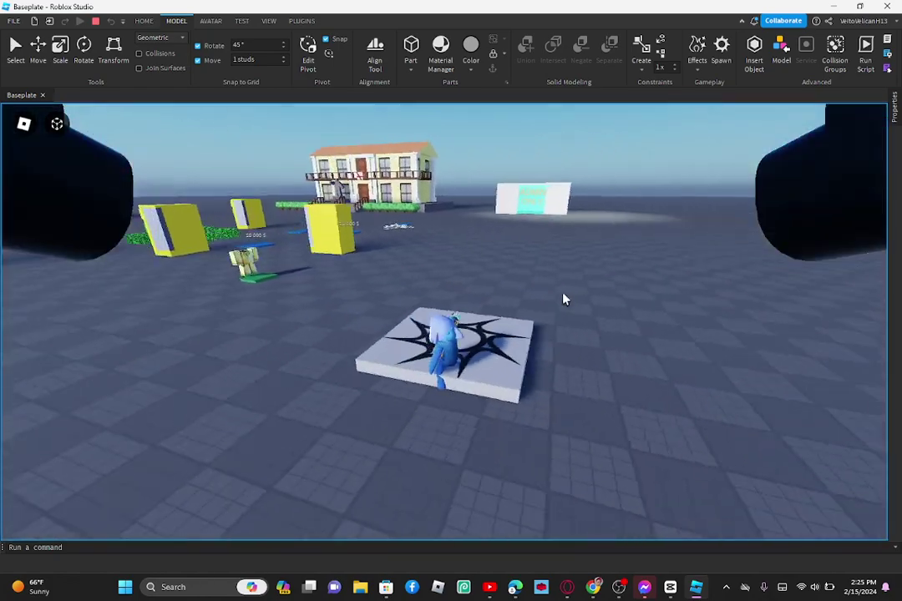
Step: Walk the character from the spawn to the front of the nearest Money Machine and examine its money bag buttons
key(w)
key(w)
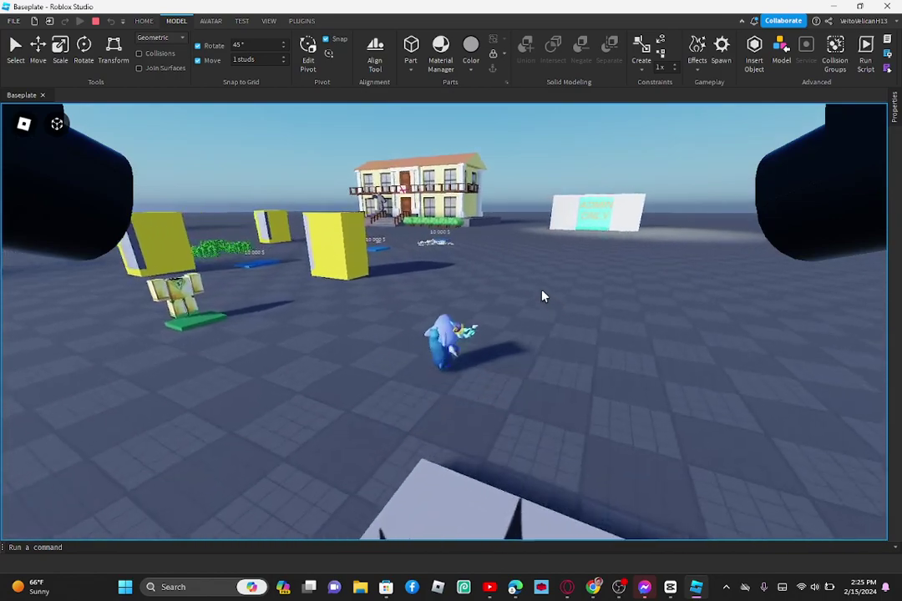
key(w)
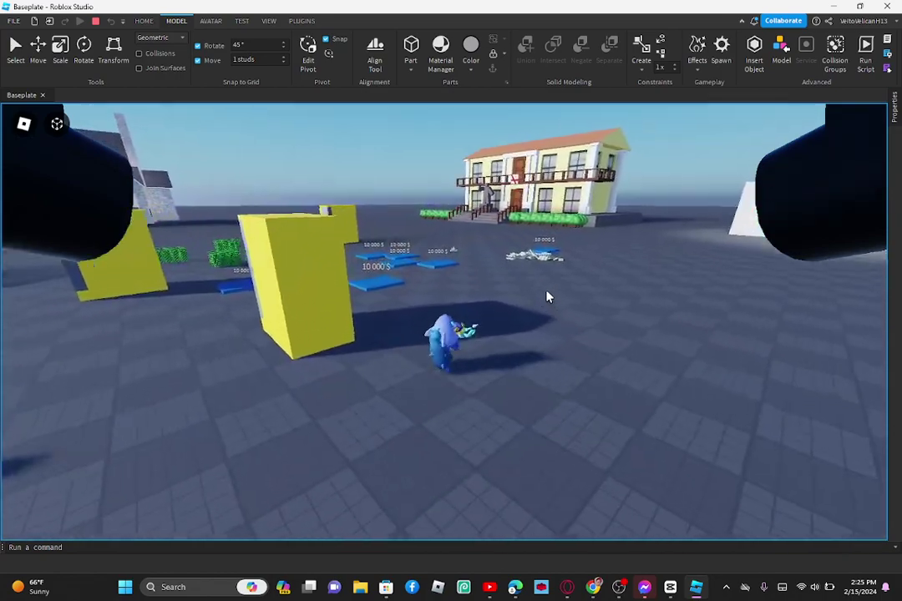
right_drag(547, 292, 547, 293)
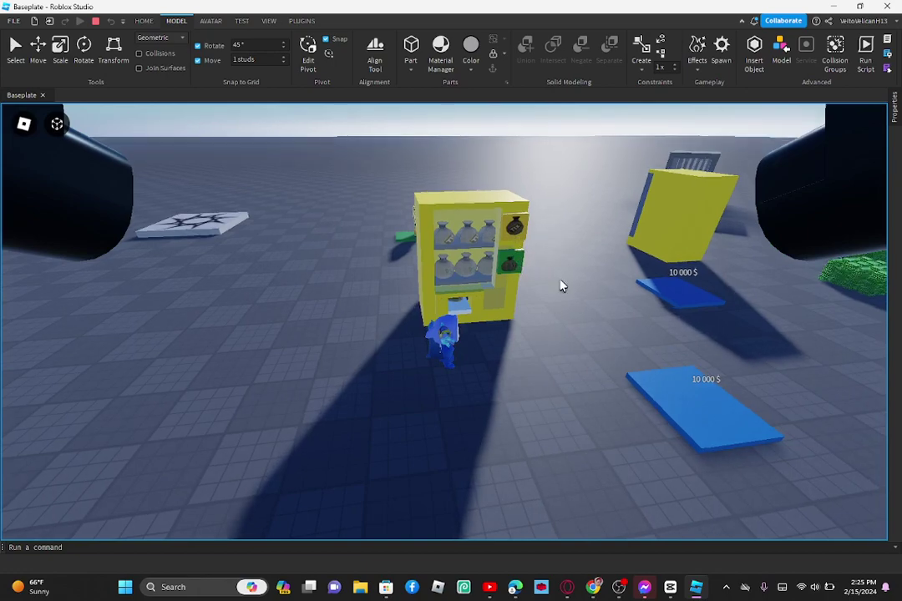
key(s)
right_drag(509, 279, 489, 279)
key(w)
key(s)
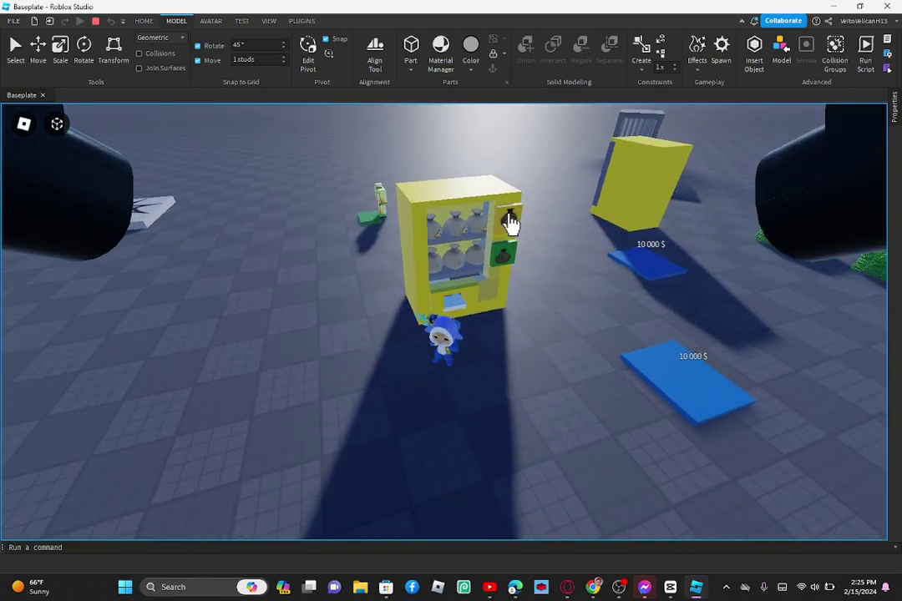
Step: Walk the character to the Money Machine beside the green cash piles and examine its front
key(w)
right_drag(510, 218, 497, 225)
key(w)
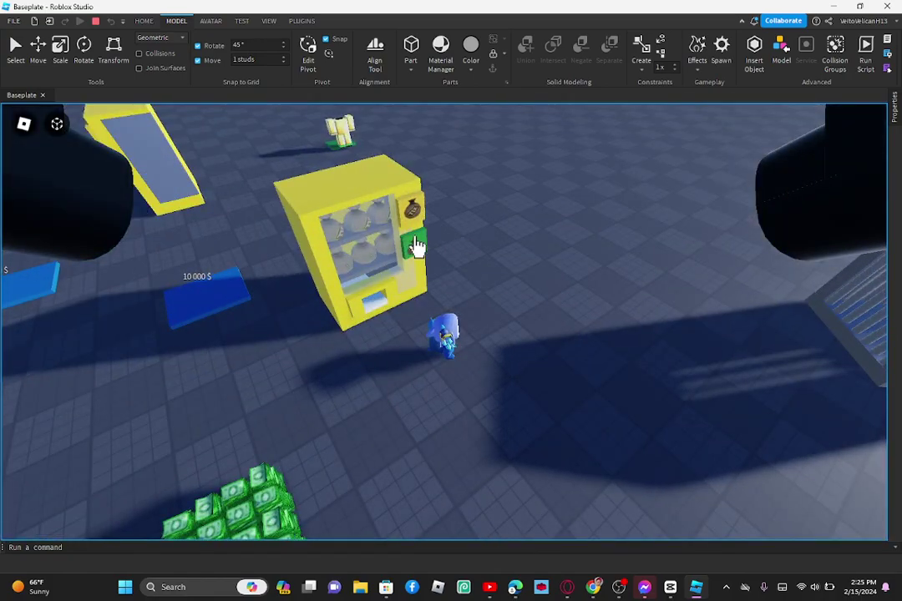
key(s)
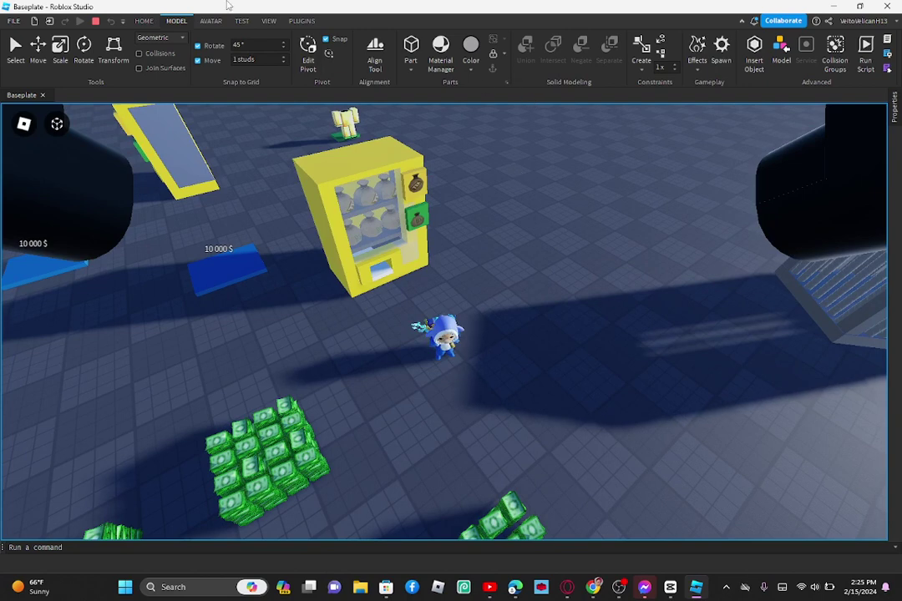
Step: Stop the play test and start publishing the place to Roblox under a chosen game
click(95, 21)
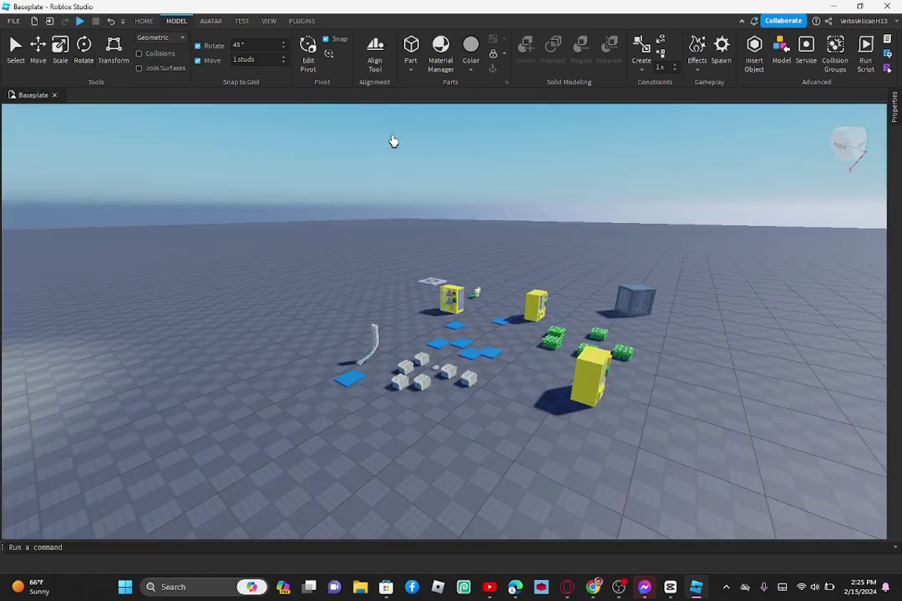
click(14, 21)
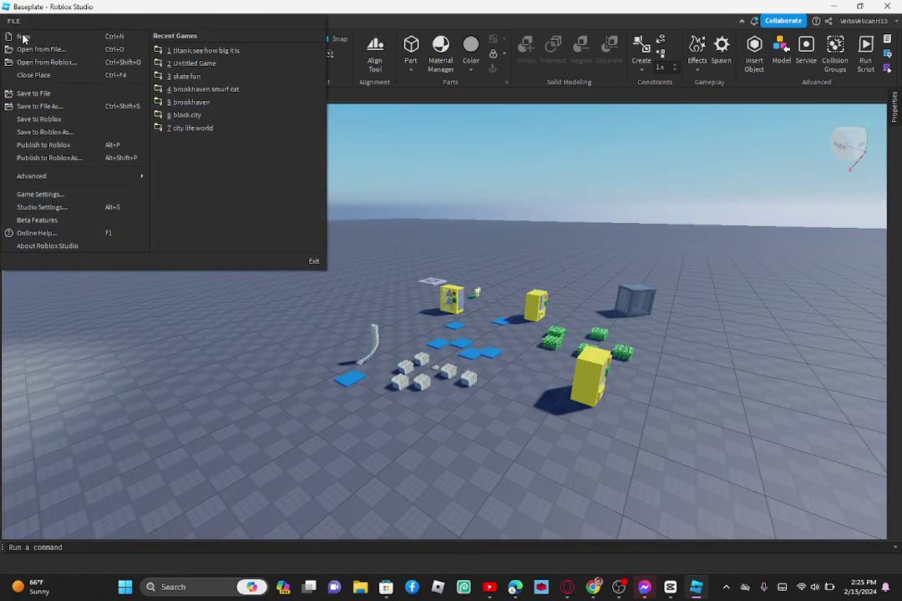
click(103, 164)
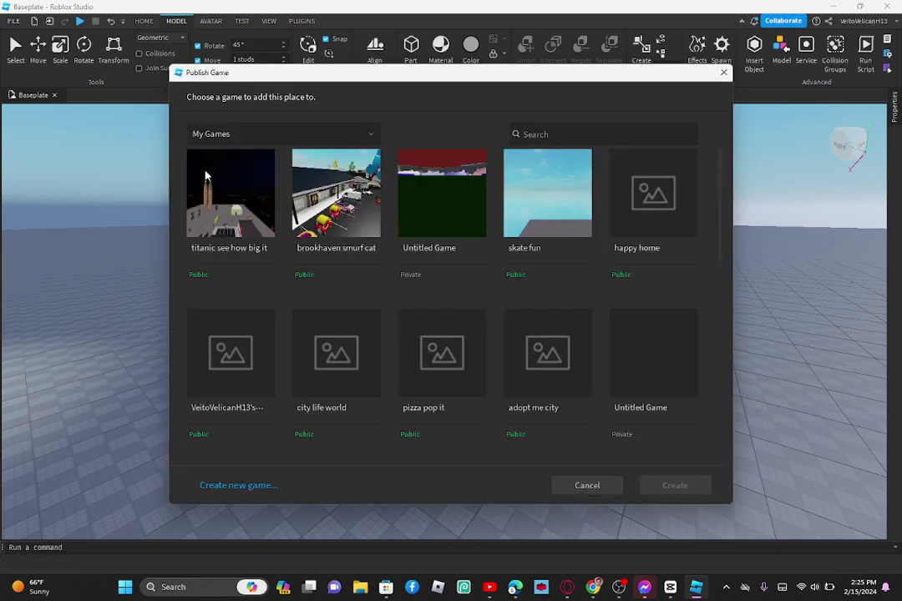
click(203, 173)
click(303, 223)
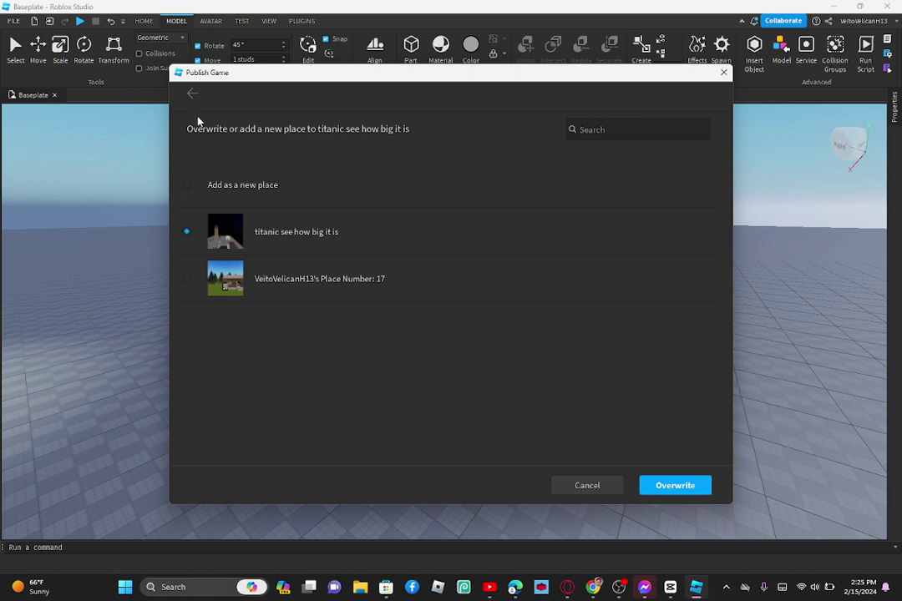
click(190, 95)
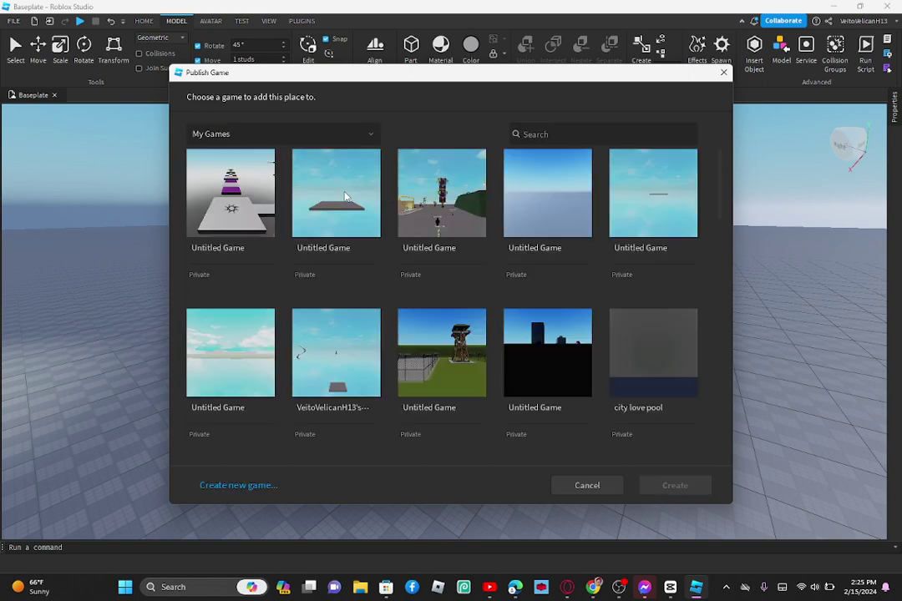
Step: Choose "brookhaven smurf cat" among the existing games and overwrite its place of the same name
scroll(431, 260, down, 3)
scroll(518, 335, up, 1)
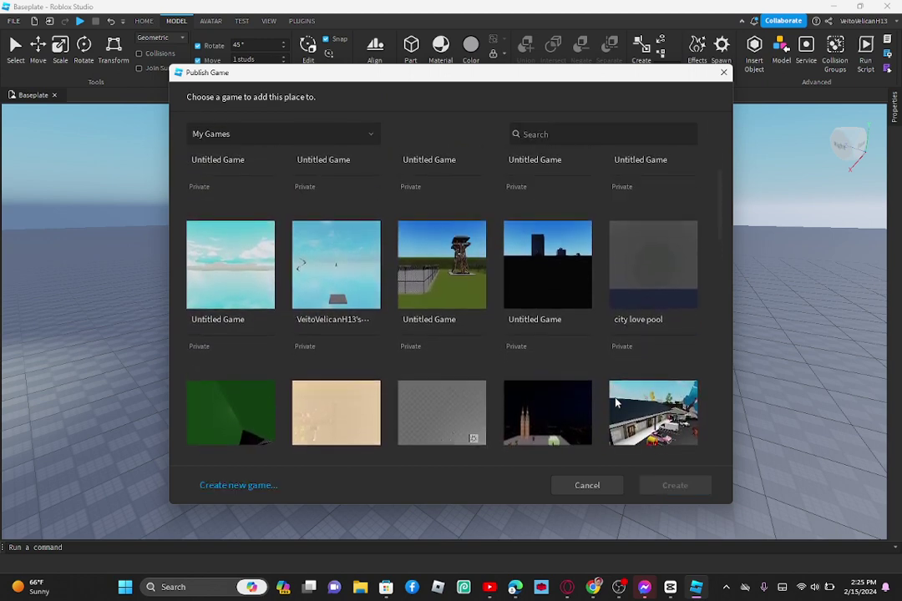
click(640, 414)
click(354, 251)
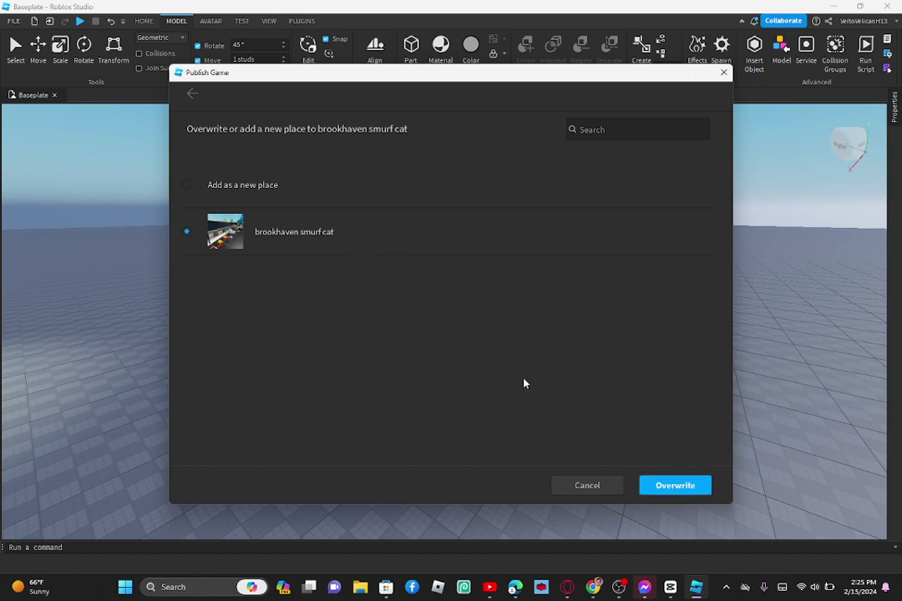
click(673, 486)
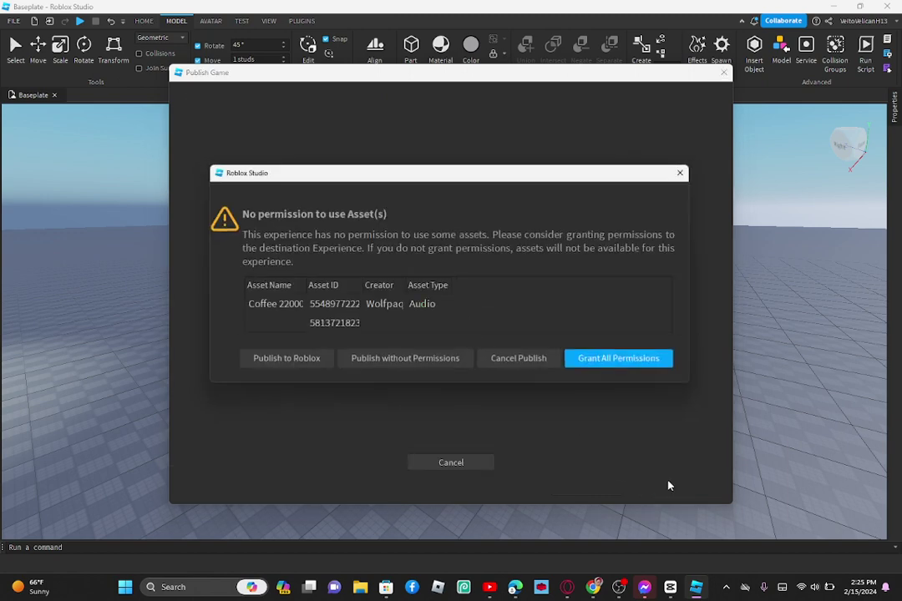
Step: Grant all asset permissions to complete publishing, and close the Publish Game dialog
click(590, 368)
click(522, 367)
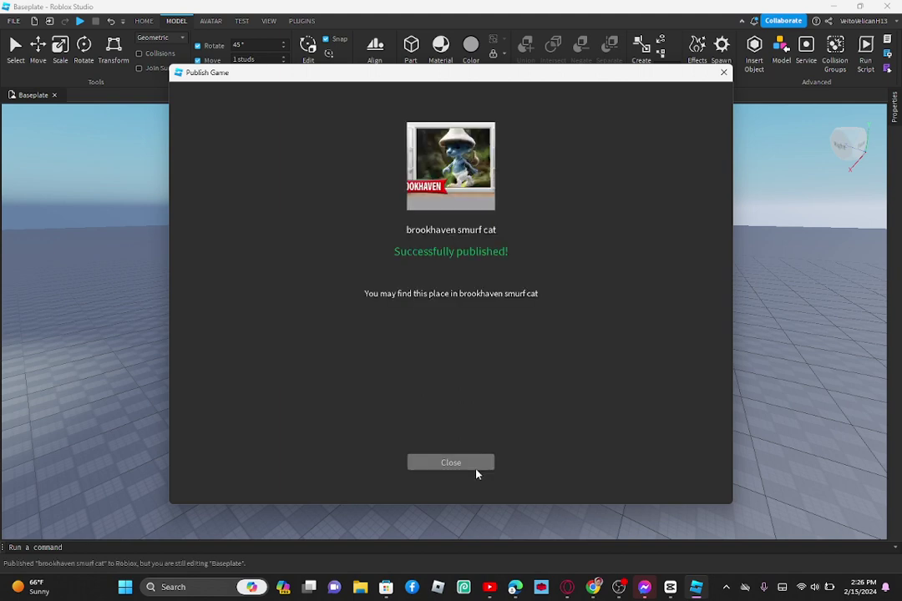
click(476, 463)
Step: Switch to Chrome and look over the Roblox profile page, including its options, experiences, badges and friends
click(593, 588)
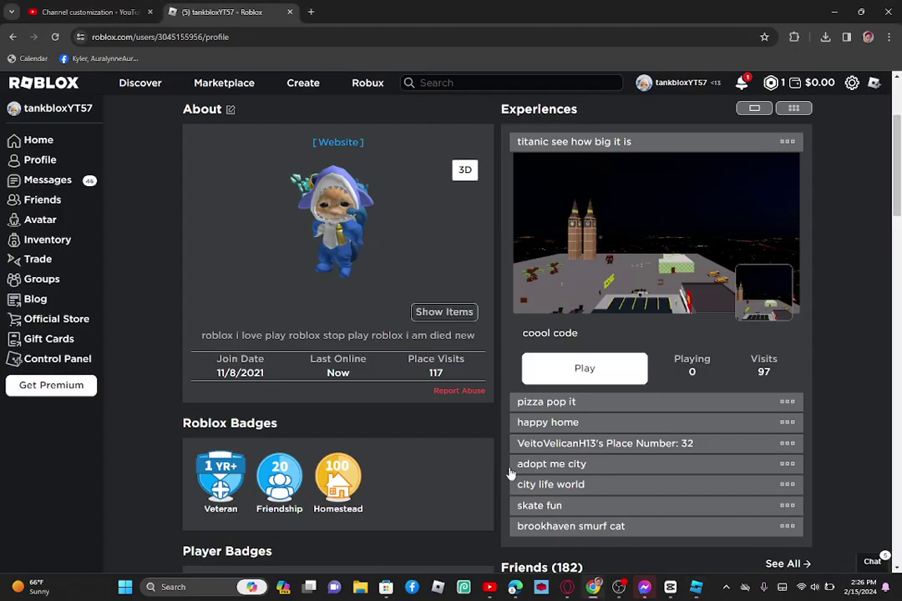
scroll(425, 343, up, 3)
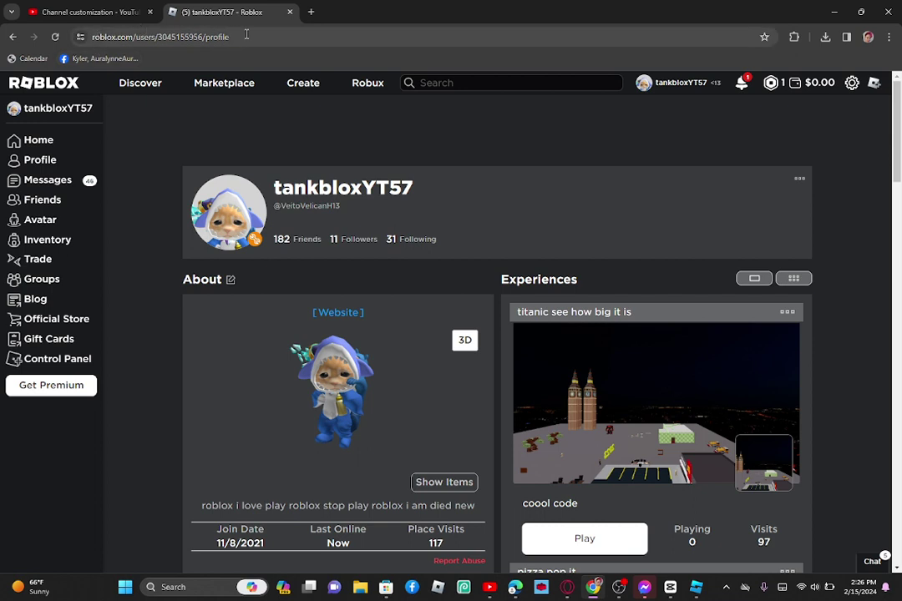
click(800, 182)
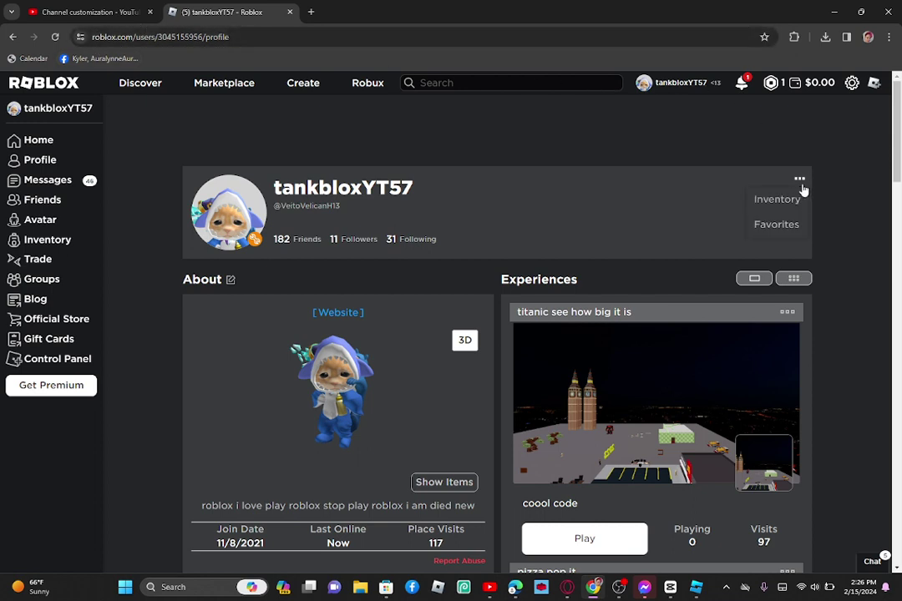
click(798, 182)
click(799, 182)
scroll(551, 405, down, 4)
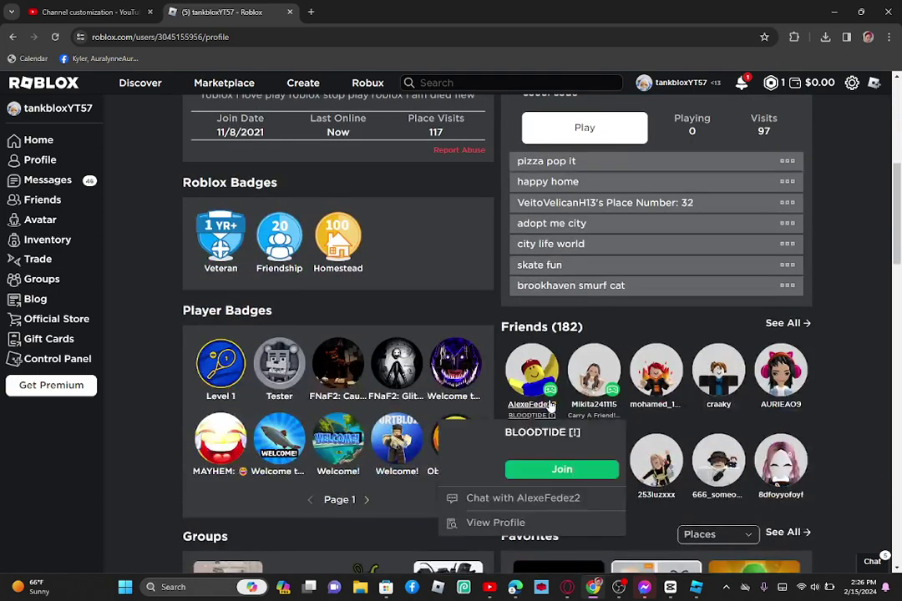
scroll(551, 405, up, 3)
scroll(550, 405, up, 2)
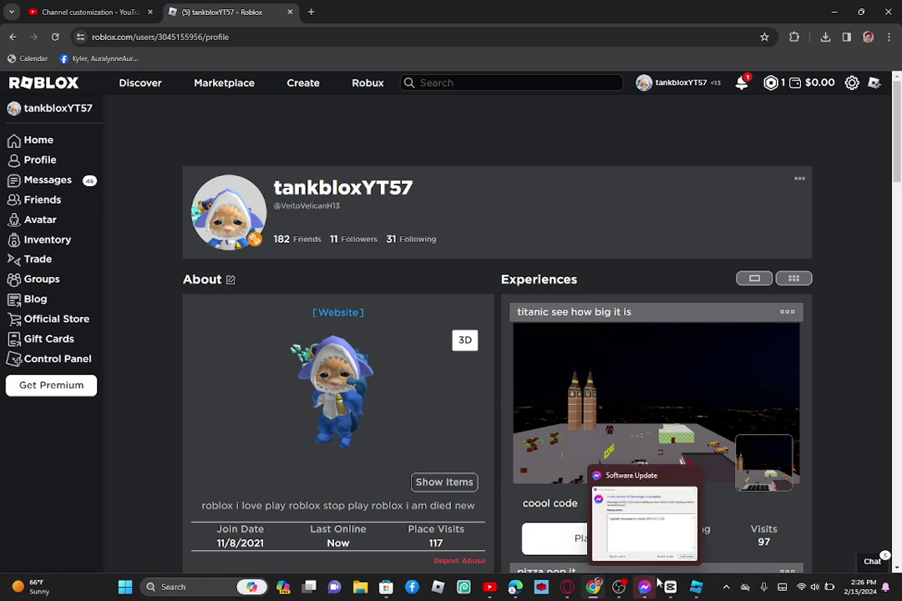
mouse_move(624, 591)
click(584, 545)
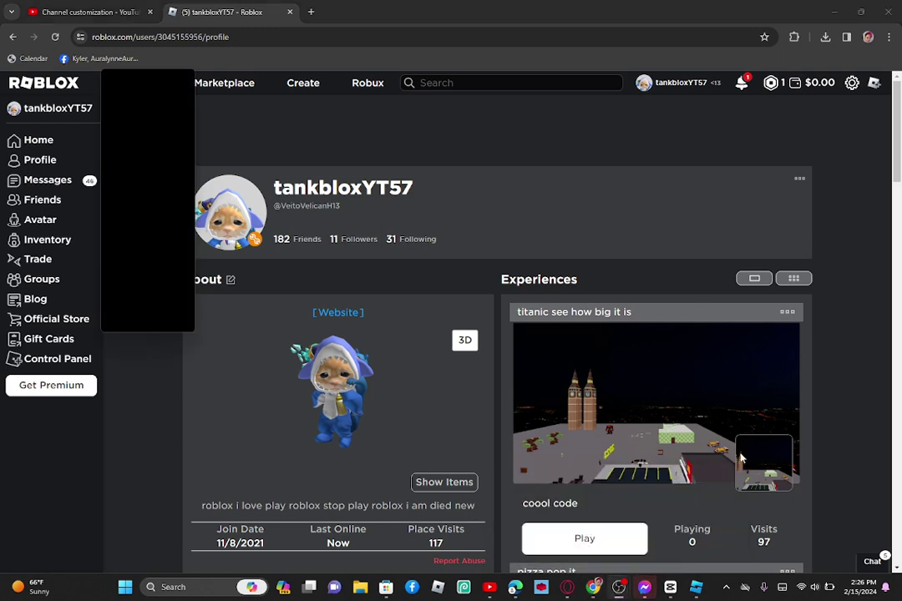